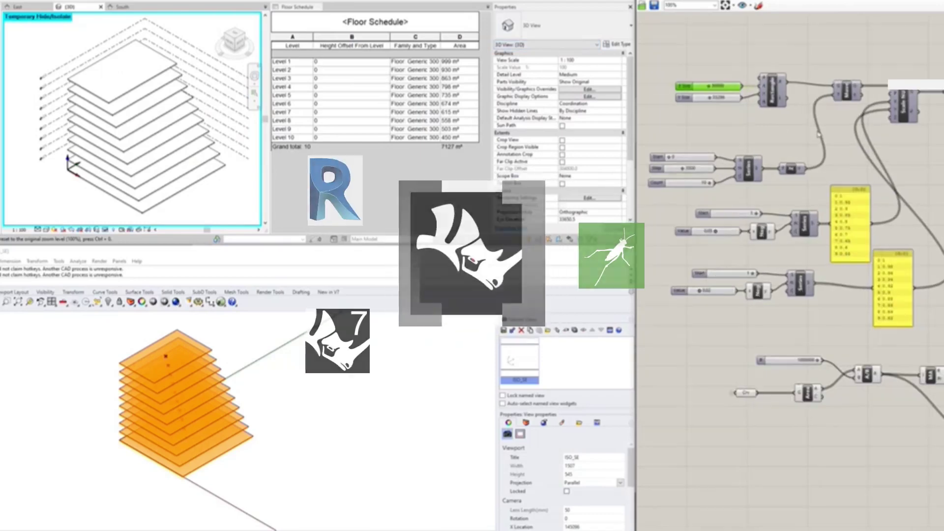
Lower the size slider and raise the Value sliders to resize and re-taper the ten floors.
{"action": "left_click_drag", "start_coordinate": [715, 101], "coordinate": [686, 101]}
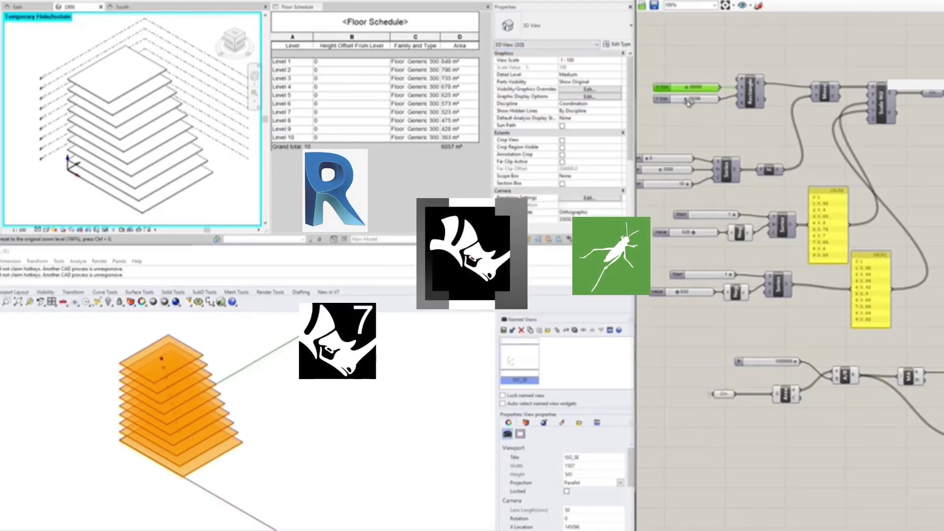
{"action": "left_click", "coordinate": [692, 285]}
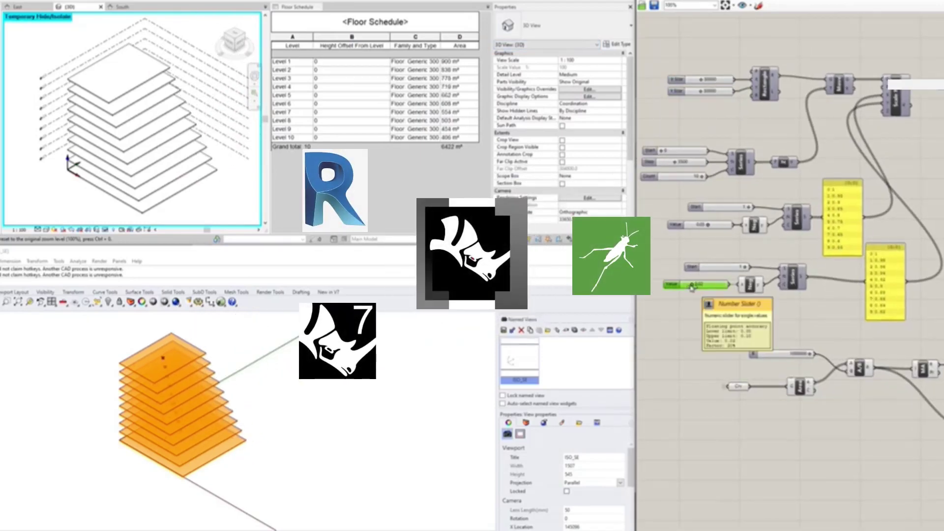
{"action": "left_click_drag", "start_coordinate": [691, 284], "coordinate": [692, 286]}
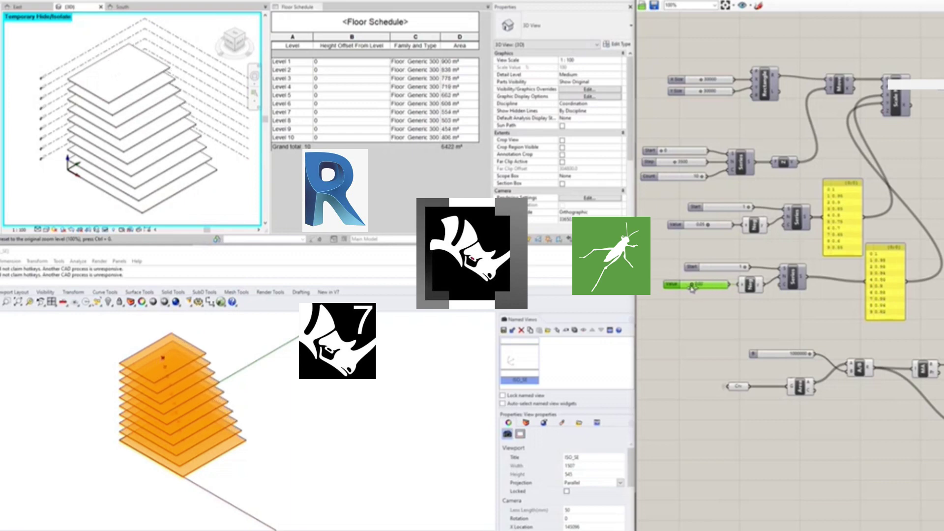
{"action": "left_click_drag", "start_coordinate": [708, 225], "coordinate": [720, 227]}
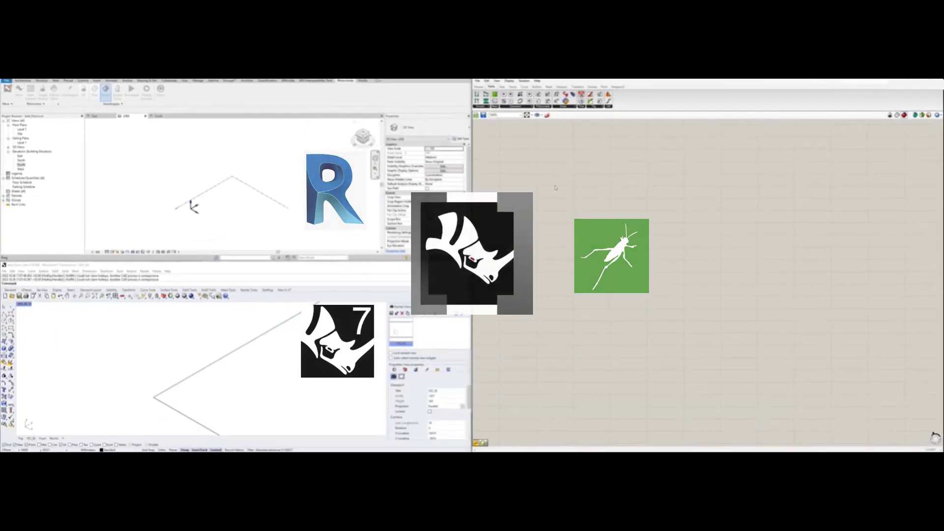
Place an Add Floor component on the Grasshopper canvas.
{"action": "double_click", "coordinate": [555, 181]}
{"action": "type", "text": "add f"}
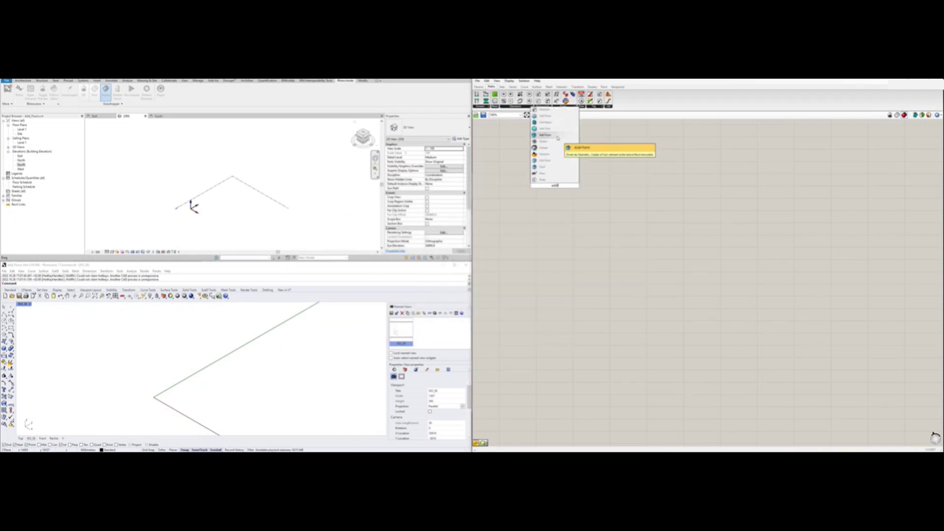
{"action": "left_click", "coordinate": [558, 136]}
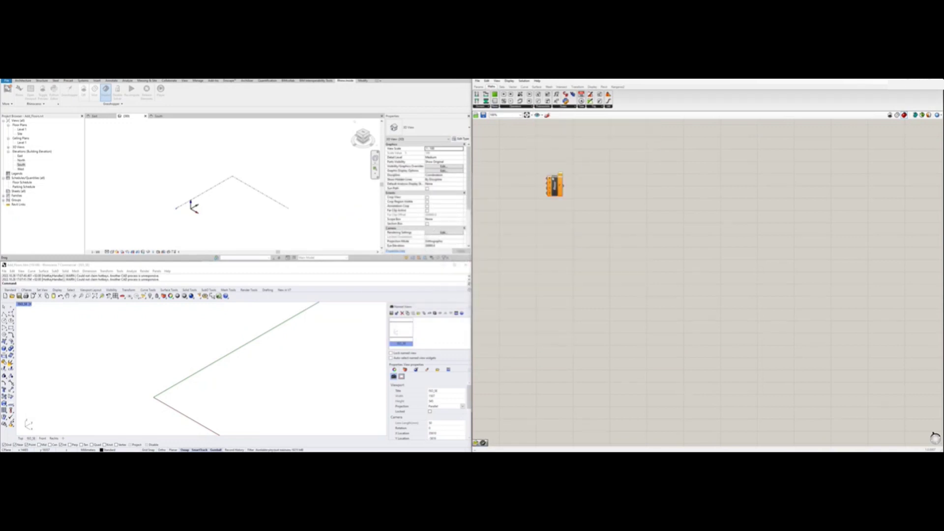
{"action": "left_click_drag", "start_coordinate": [554, 186], "coordinate": [636, 197]}
Add a Curve parameter wired into the floor's Boundary input and start a Rhino rectangle.
{"action": "type", "text": "curve"}
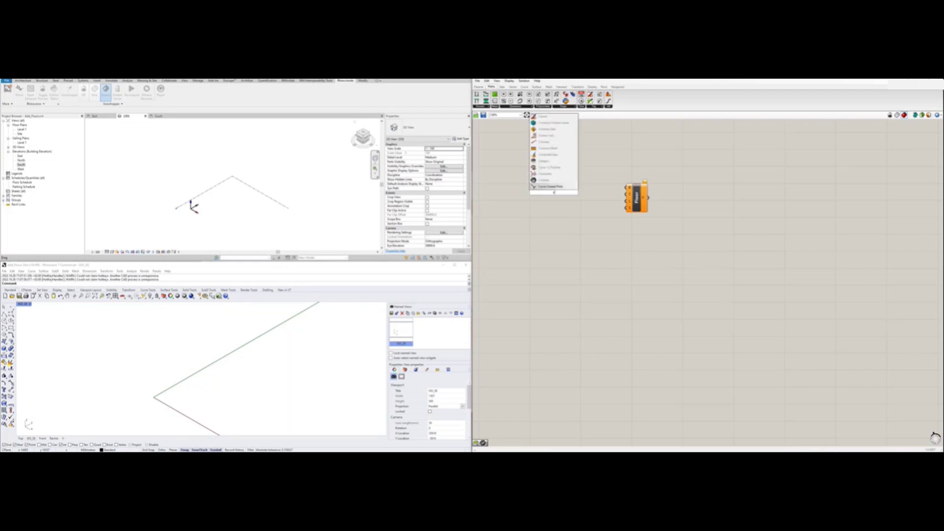
{"action": "left_click", "coordinate": [546, 189]}
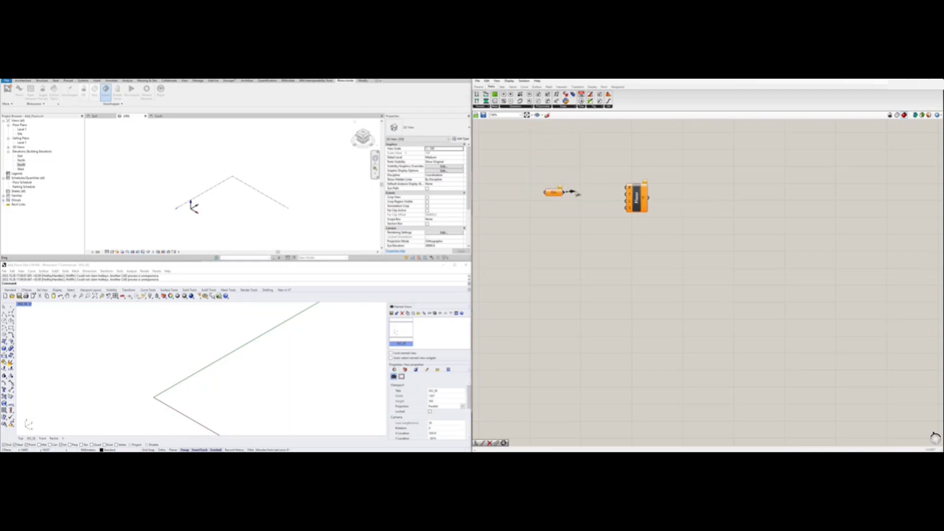
{"action": "mouse_move", "coordinate": [629, 187]}
{"action": "left_mouse_down"}
{"action": "mouse_move", "coordinate": [564, 192]}
{"action": "mouse_move", "coordinate": [579, 187]}
{"action": "left_mouse_up"}
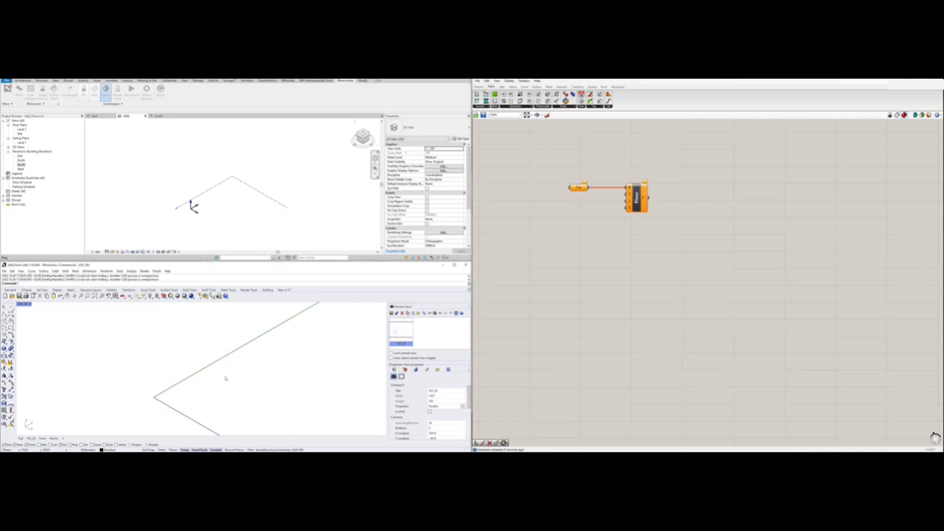
{"action": "left_click", "coordinate": [182, 394]}
Finish the Rhino rectangle and assign it as the Curve parameter's single curve.
{"action": "left_click", "coordinate": [304, 386]}
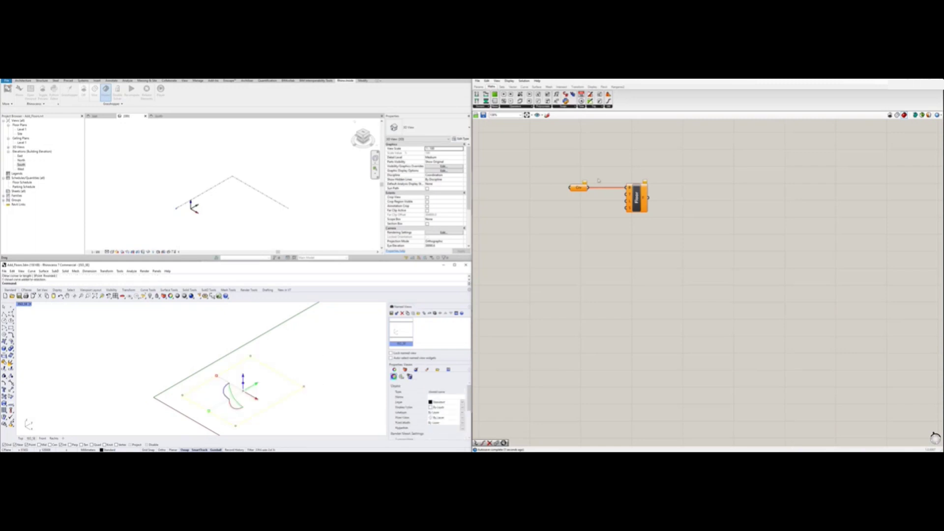
{"action": "right_click", "coordinate": [580, 187]}
{"action": "left_click", "coordinate": [590, 261]}
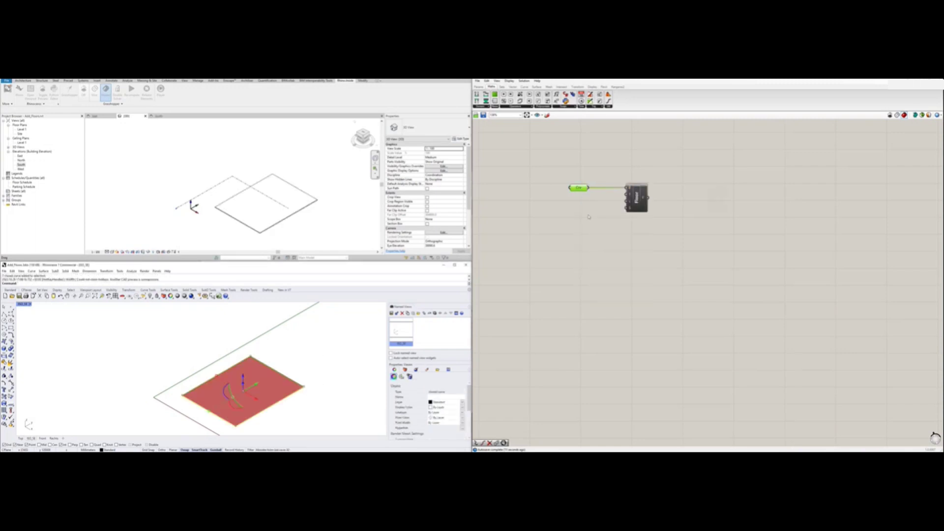
{"action": "left_click_drag", "start_coordinate": [637, 198], "coordinate": [716, 199]}
Add a Categories picker filtered and set to the Floors category.
{"action": "double_click", "coordinate": [594, 231]}
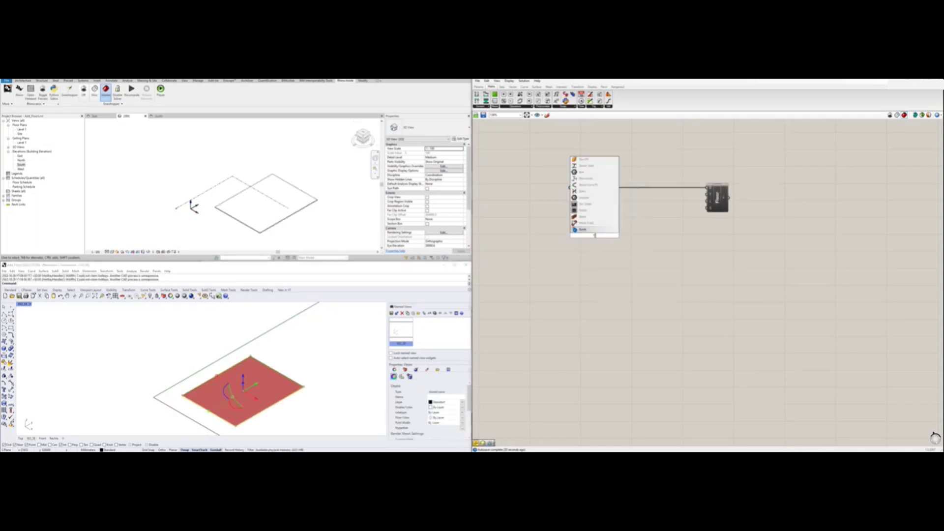
{"action": "type", "text": "bool"}
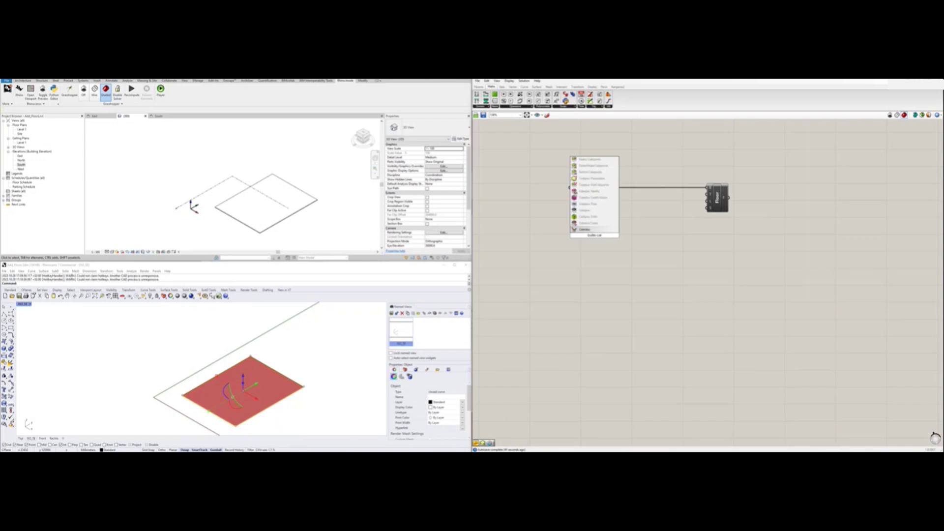
{"action": "left_click", "coordinate": [592, 229]}
{"action": "left_click", "coordinate": [600, 207]}
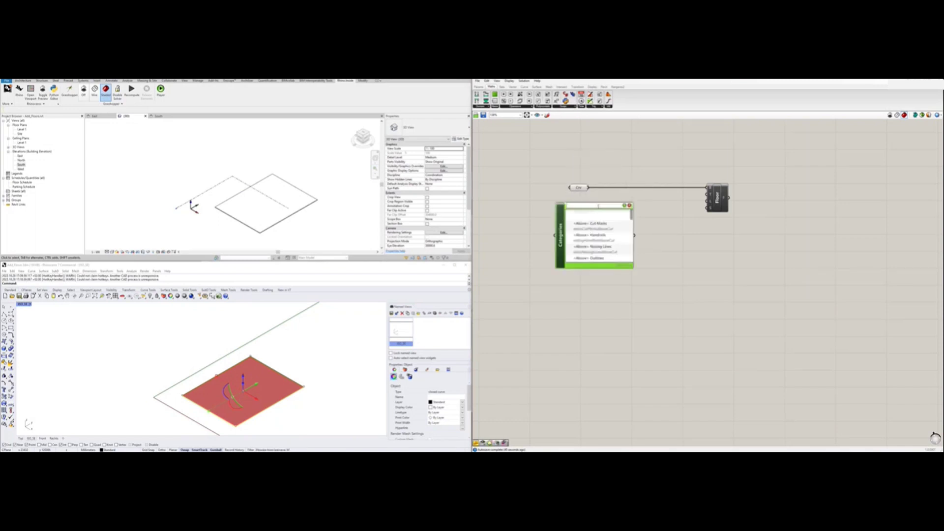
{"action": "key", "text": "Return"}
{"action": "left_click", "coordinate": [578, 213]}
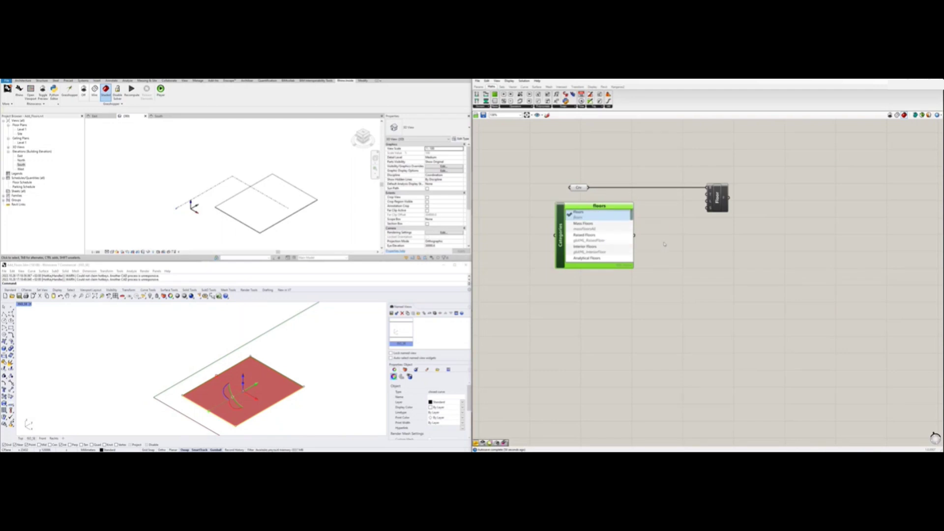
{"action": "left_click", "coordinate": [663, 242]}
Add an Element Type Picker set to Generic 300mm, wired into the floor's Type input.
{"action": "type", "text": "element type cat"}
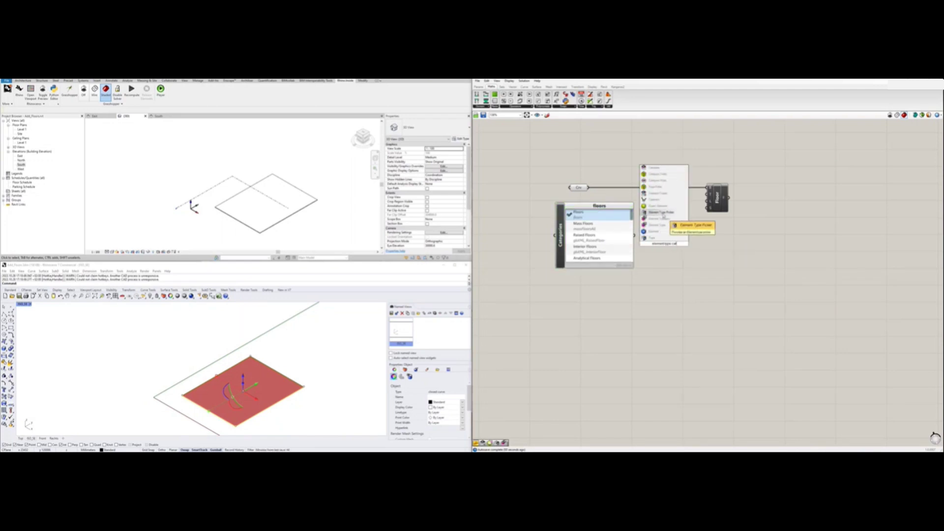
{"action": "left_click", "coordinate": [663, 215]}
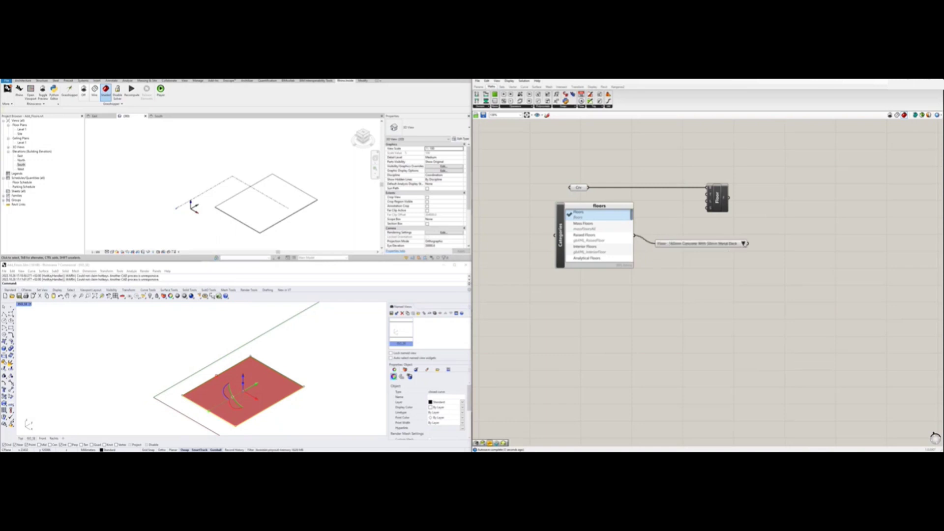
{"action": "left_click", "coordinate": [743, 243]}
{"action": "left_click", "coordinate": [777, 278]}
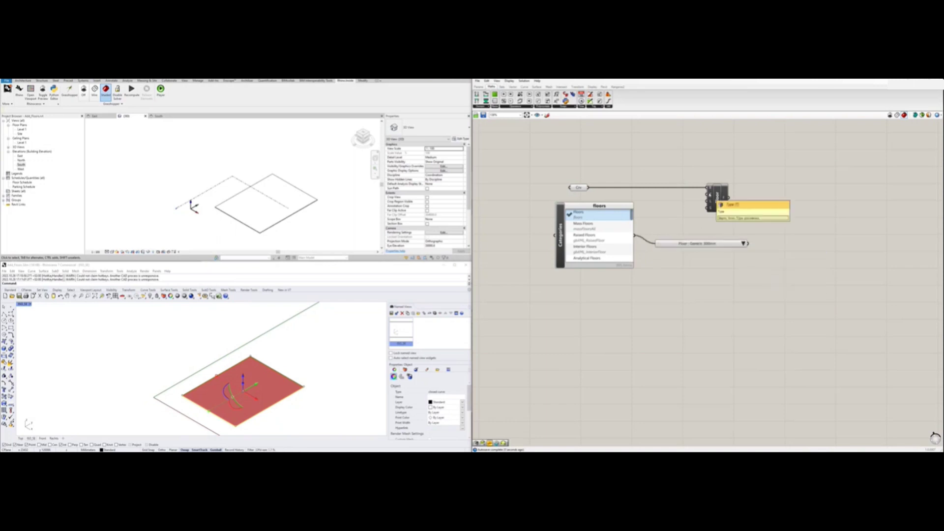
{"action": "left_click_drag", "start_coordinate": [710, 198], "coordinate": [748, 243]}
{"action": "left_click_drag", "start_coordinate": [717, 196], "coordinate": [766, 196]}
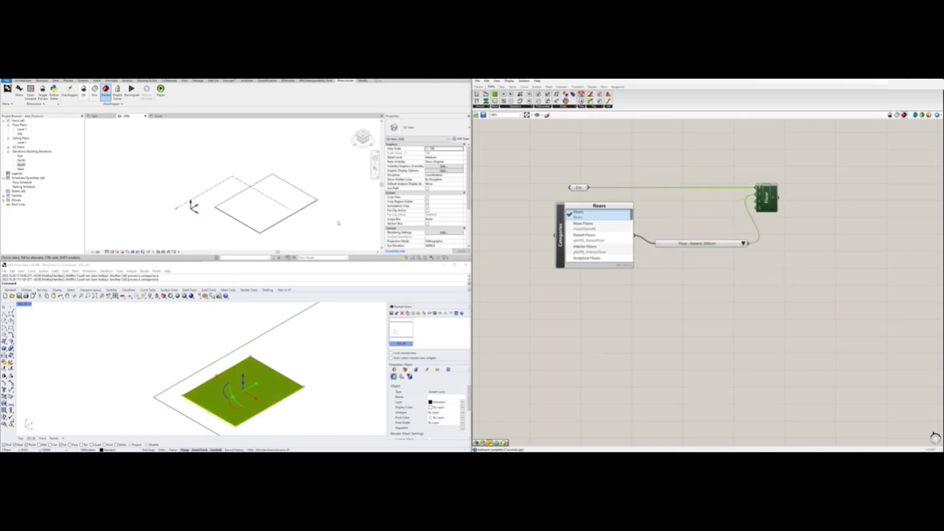
Add a Level 1 level picker wired into the floor's Level input.
{"action": "left_click_drag", "start_coordinate": [698, 243], "coordinate": [691, 235]}
{"action": "left_click", "coordinate": [708, 274]}
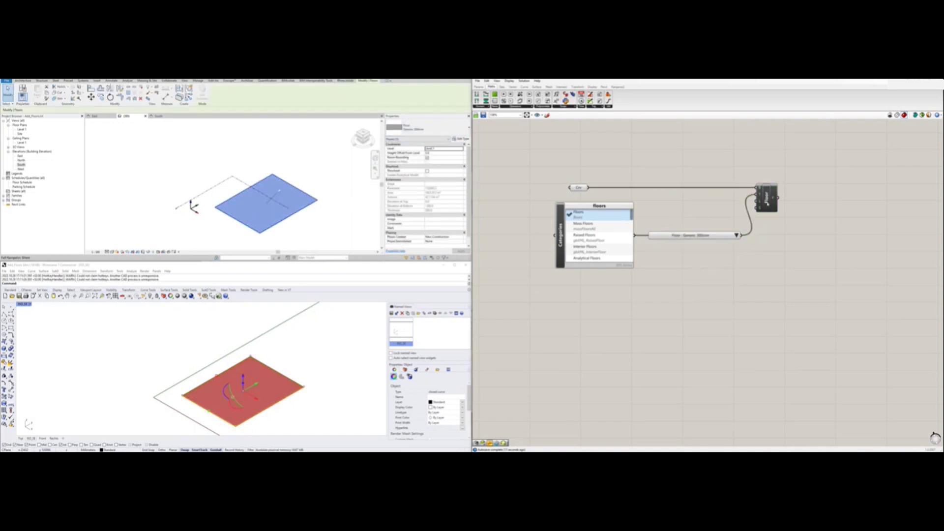
{"action": "double_click", "coordinate": [708, 274]}
{"action": "type", "text": "level picker"}
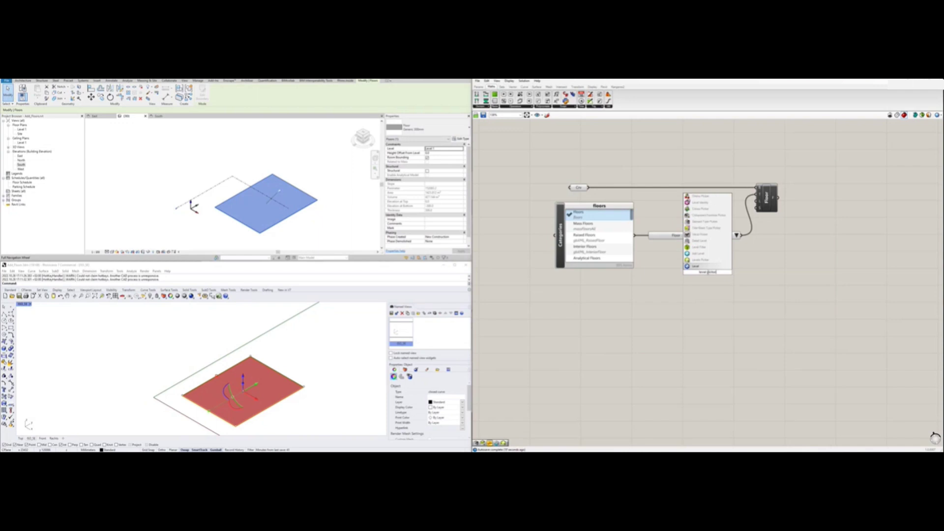
{"action": "key", "text": "Return"}
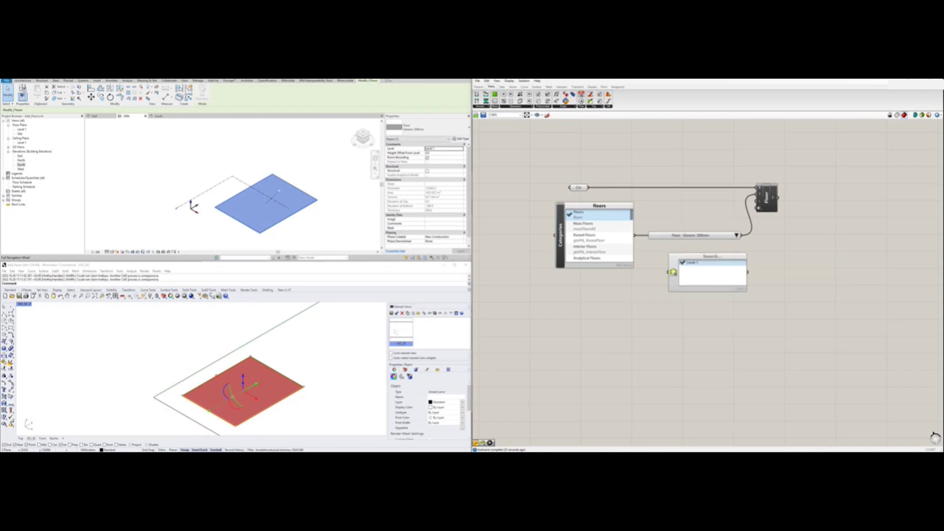
{"action": "left_click_drag", "start_coordinate": [747, 272], "coordinate": [757, 193]}
Add a Boolean Toggle wired into the floor component's lower input.
{"action": "right_click", "coordinate": [697, 231]}
{"action": "left_click", "coordinate": [707, 296]}
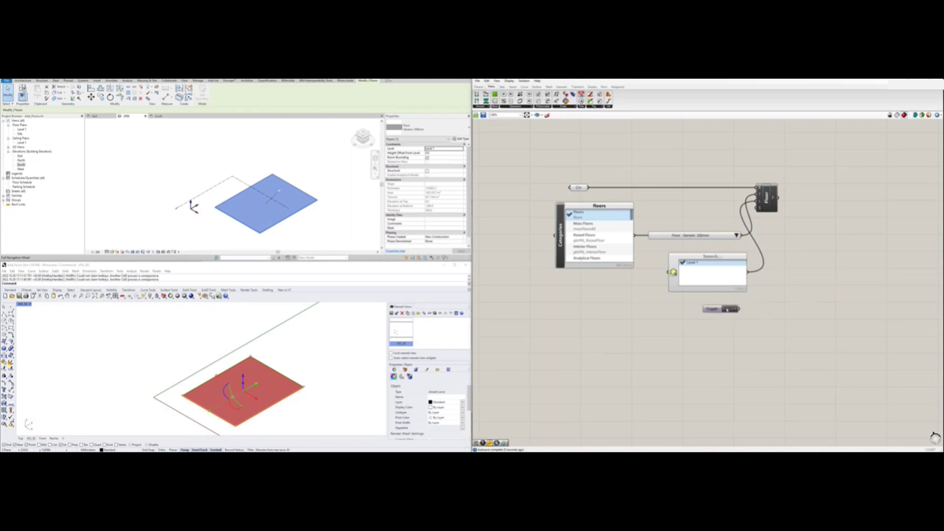
{"action": "left_click_drag", "start_coordinate": [757, 206], "coordinate": [740, 309]}
{"action": "left_click_drag", "start_coordinate": [767, 197], "coordinate": [777, 197]}
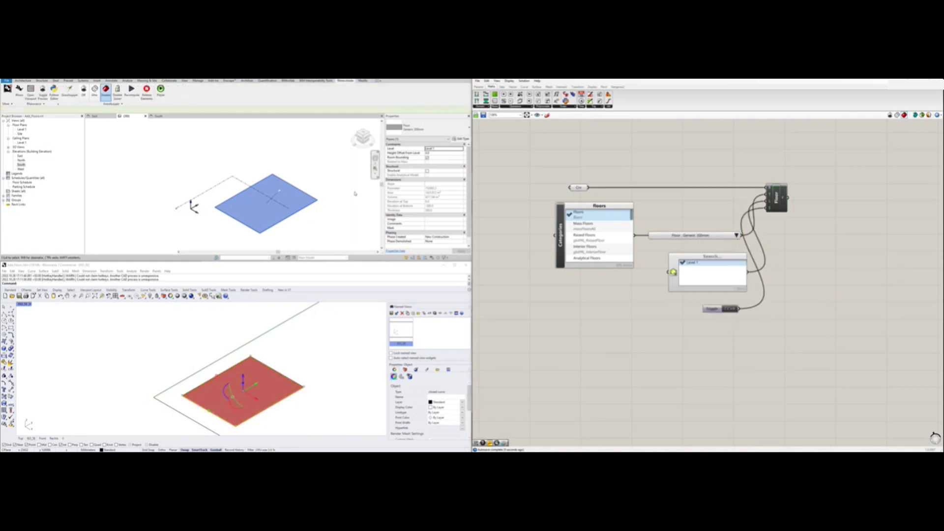
{"action": "left_click", "coordinate": [320, 187]}
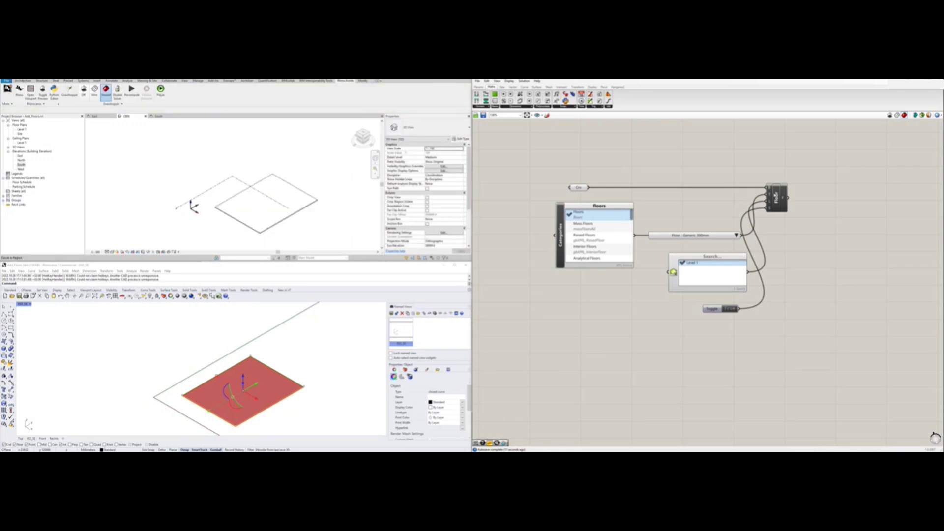
{"action": "left_click", "coordinate": [318, 347]}
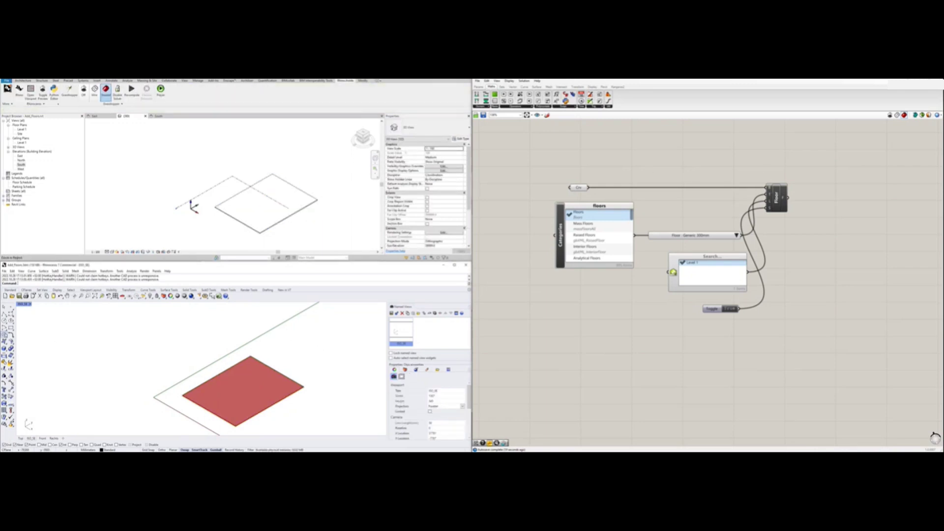
{"action": "left_click", "coordinate": [4, 320]}
{"action": "left_click", "coordinate": [241, 388]}
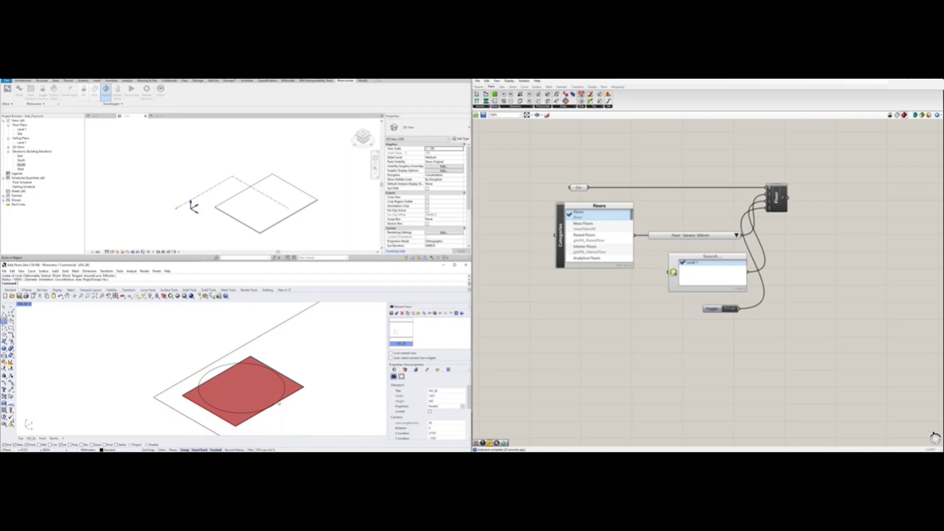
{"action": "left_click", "coordinate": [224, 368]}
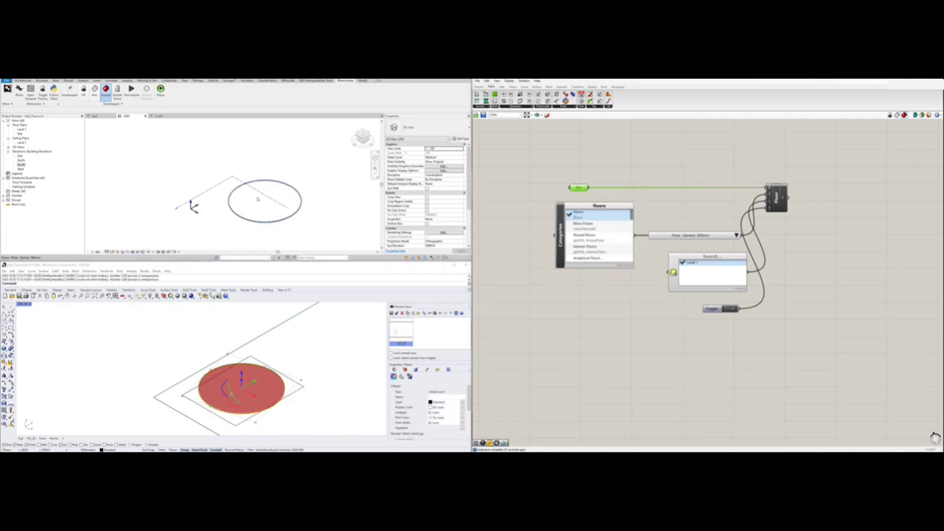
{"action": "left_click", "coordinate": [239, 221]}
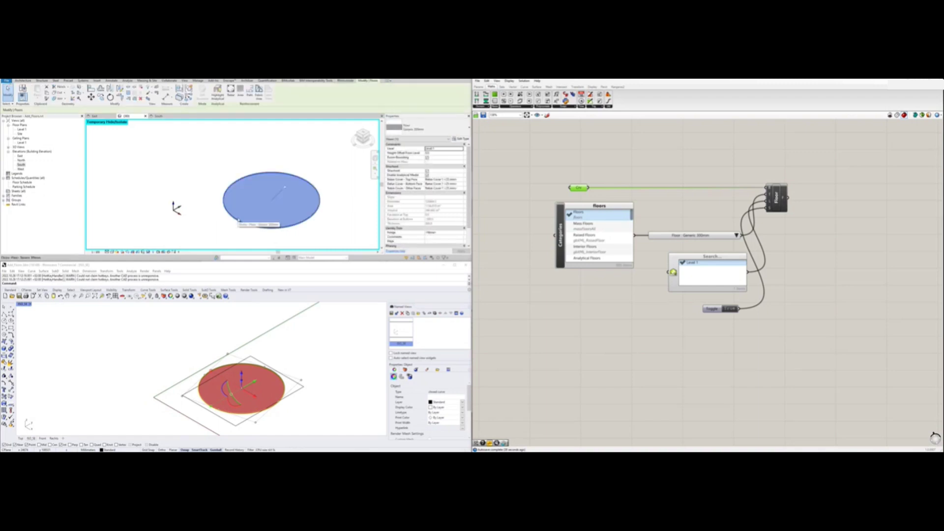
{"action": "left_click", "coordinate": [283, 336]}
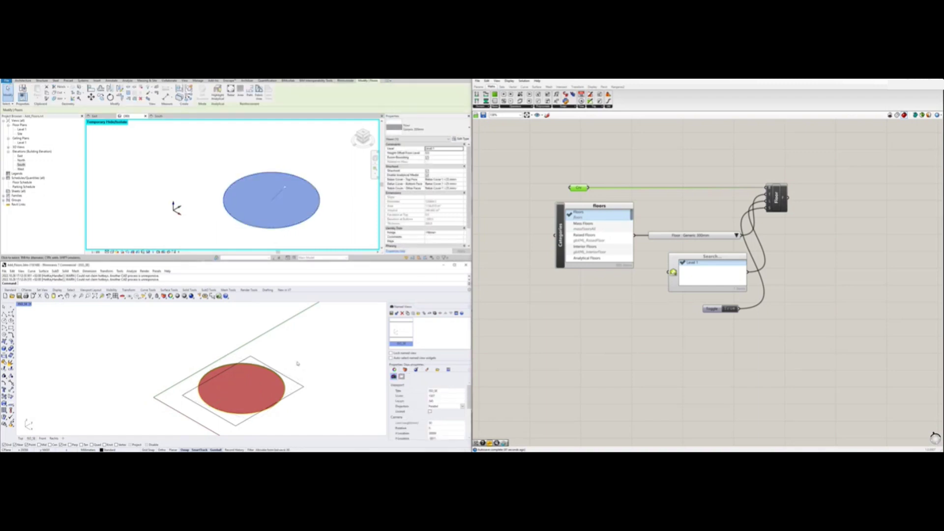
{"action": "right_click_drag", "start_coordinate": [619, 208], "coordinate": [626, 177]}
{"action": "left_click", "coordinate": [560, 181]}
Add a Rectangle component and a number slider to the canvas.
{"action": "right_click_drag", "start_coordinate": [561, 181], "coordinate": [612, 188]}
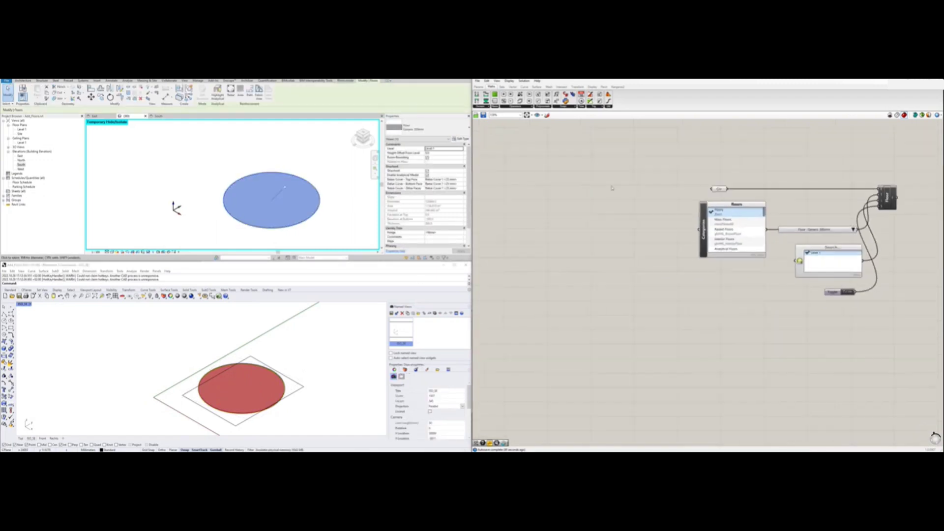
{"action": "left_click", "coordinate": [541, 107]}
{"action": "left_click_drag", "start_coordinate": [559, 189], "coordinate": [646, 189]}
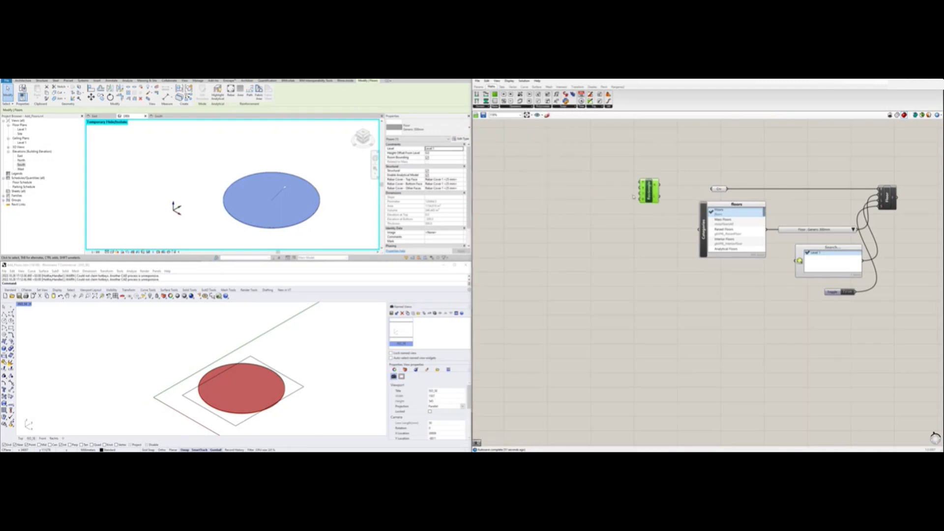
{"action": "double_click", "coordinate": [611, 197]}
{"action": "type", "text": "slider"}
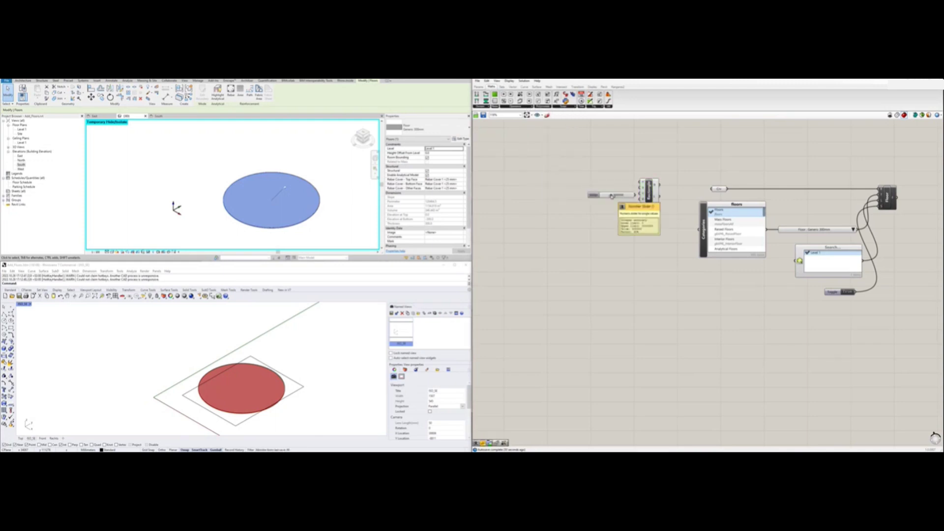
{"action": "key", "text": "Return"}
Wire two sliders into the rectangle sizes and the rectangle into the floor curve input.
{"action": "left_click_drag", "start_coordinate": [623, 191], "coordinate": [640, 192]}
{"action": "key", "text": "ctrl+c"}
{"action": "key", "text": "ctrl+v"}
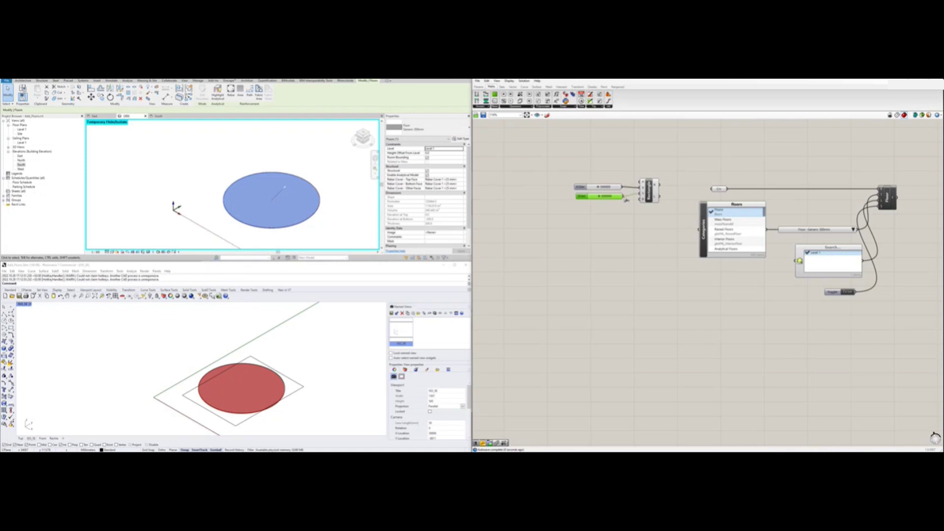
{"action": "left_click", "coordinate": [644, 198]}
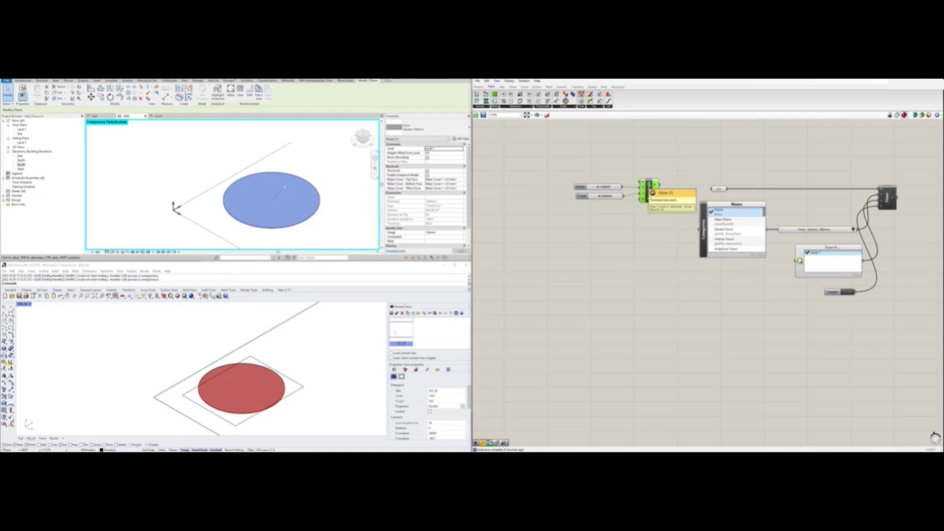
{"action": "left_click_drag", "start_coordinate": [712, 188], "coordinate": [711, 189]}
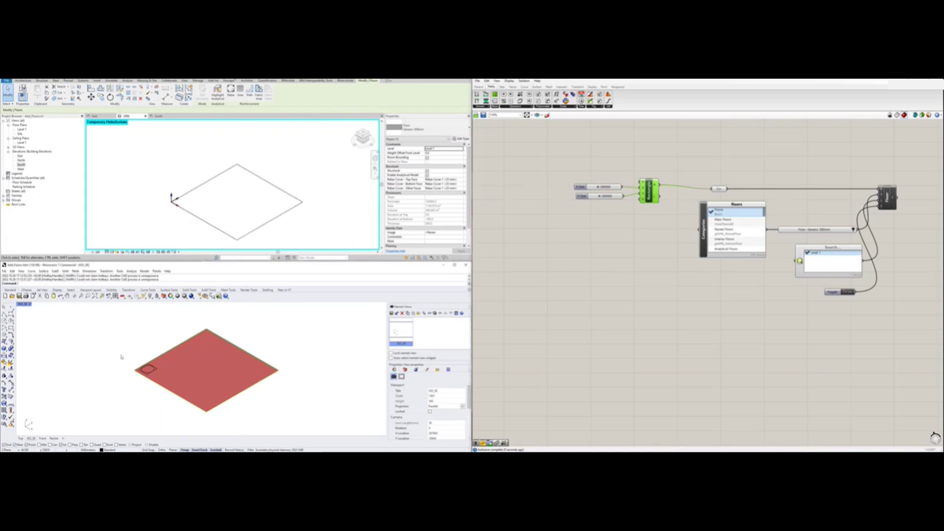
Give X and Y Size equal values for a square and delete leftover Rhino outlines.
{"action": "double_click", "coordinate": [612, 187]}
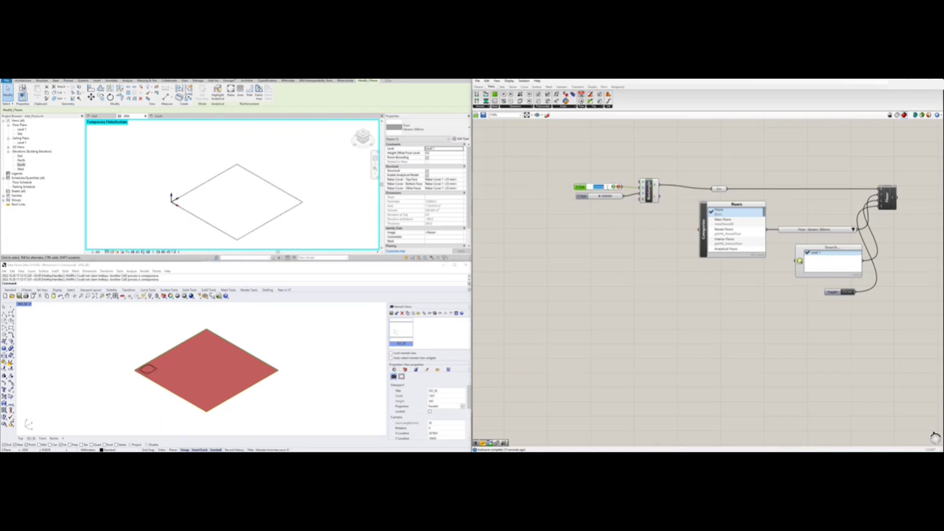
{"action": "key", "text": "Tab"}
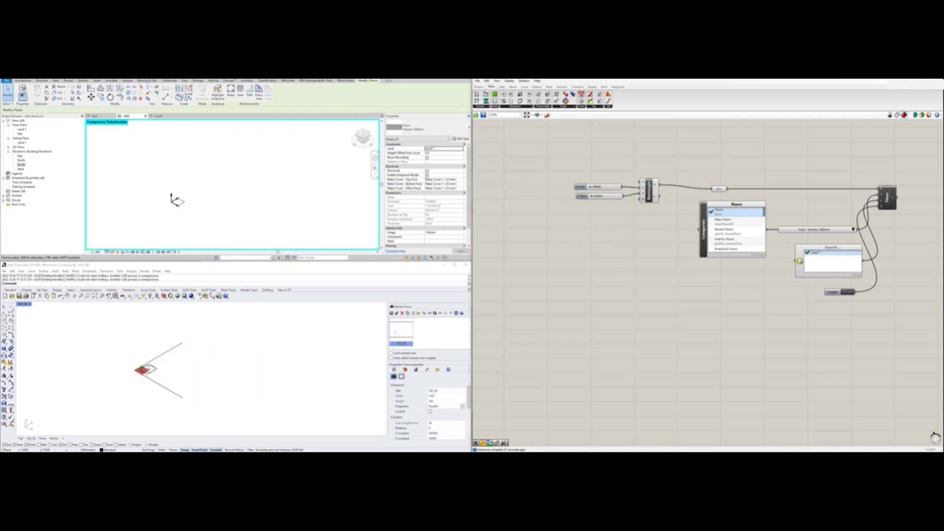
{"action": "key", "text": "Return"}
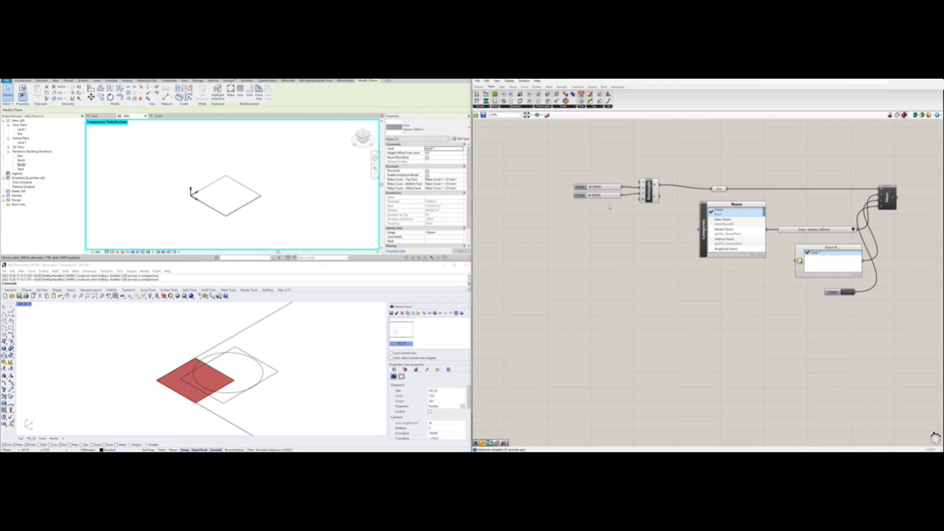
{"action": "left_click_drag", "start_coordinate": [300, 354], "coordinate": [258, 387]}
{"action": "key", "text": "Delete"}
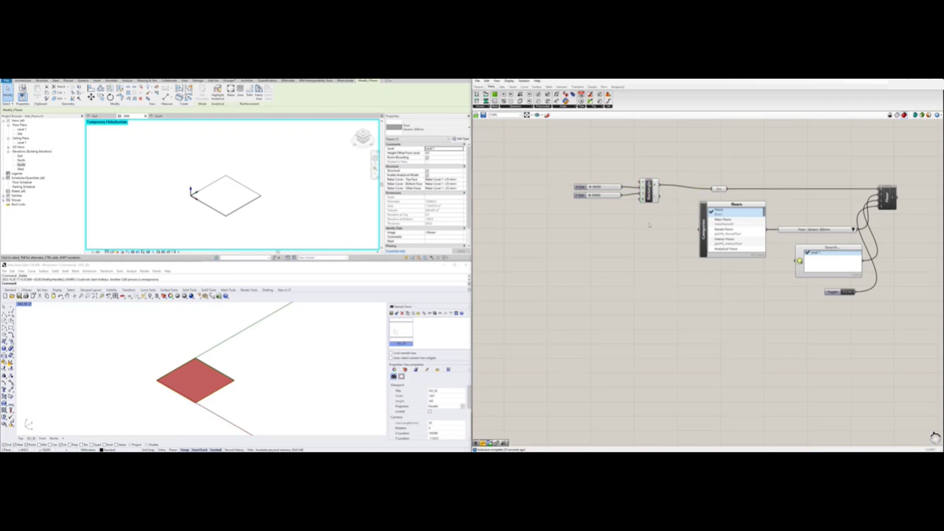
{"action": "left_click_drag", "start_coordinate": [719, 189], "coordinate": [725, 187]}
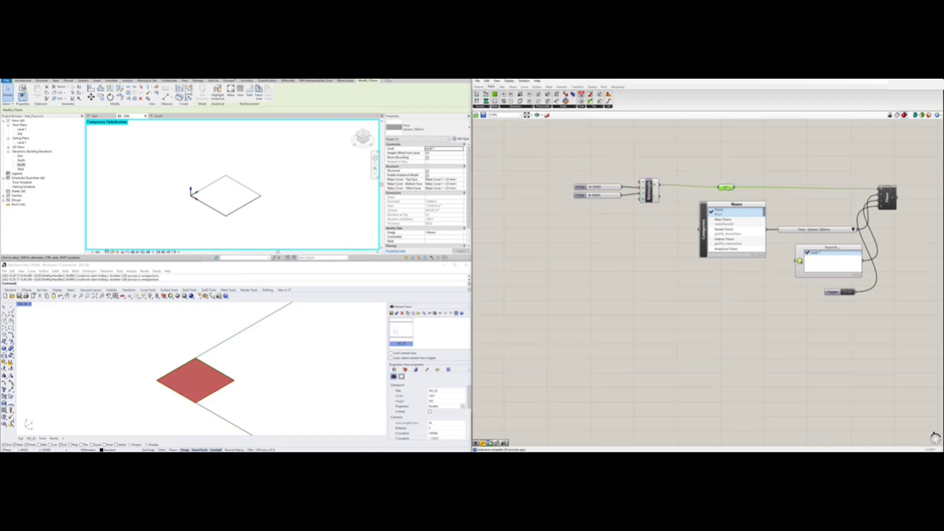
Add a Move component with the rectangle wired into it.
{"action": "left_click_drag", "start_coordinate": [649, 191], "coordinate": [601, 191]}
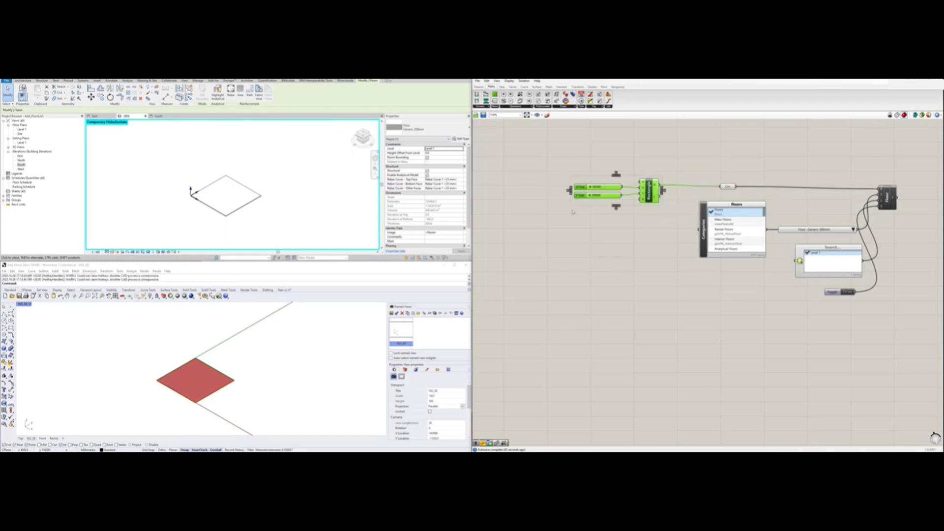
{"action": "double_click", "coordinate": [625, 224]}
{"action": "type", "text": "move"}
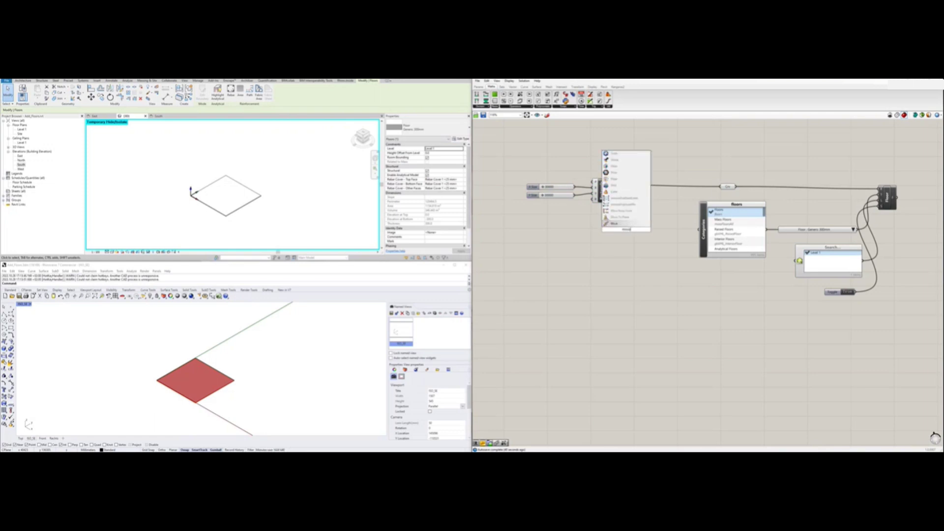
{"action": "key", "text": "Return"}
{"action": "mouse_move", "coordinate": [616, 211]}
{"action": "left_mouse_down"}
{"action": "mouse_move", "coordinate": [620, 228]}
{"action": "mouse_move", "coordinate": [646, 229]}
{"action": "left_mouse_up"}
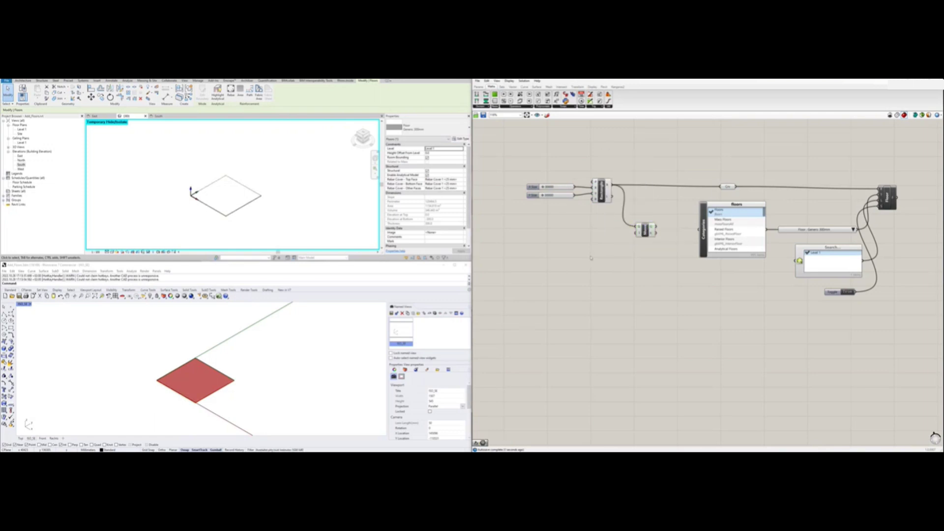
Add Unit Z and Series components beside the Move component.
{"action": "double_click", "coordinate": [590, 244]}
{"action": "type", "text": "unit z"}
{"action": "key", "text": "Return"}
{"action": "left_click_drag", "start_coordinate": [597, 254], "coordinate": [617, 249]}
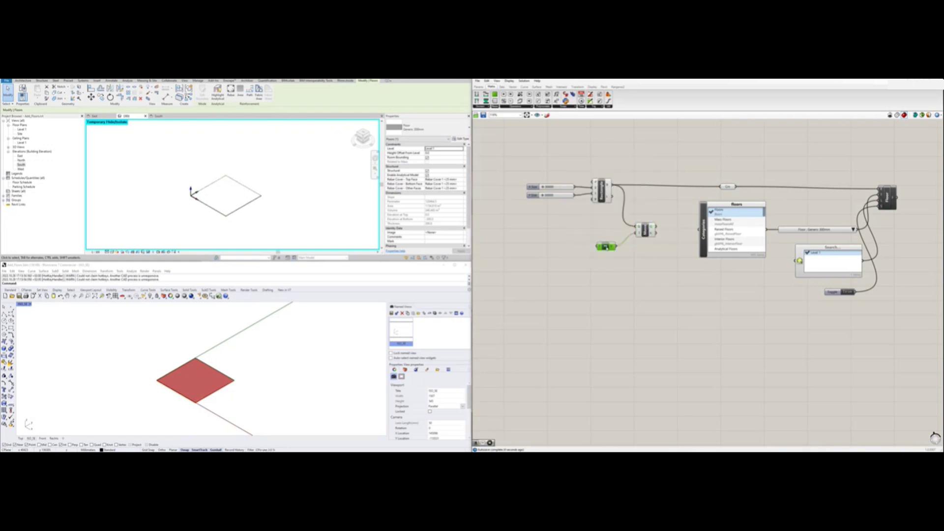
{"action": "double_click", "coordinate": [564, 248]}
{"action": "type", "text": "series"}
{"action": "key", "text": "Return"}
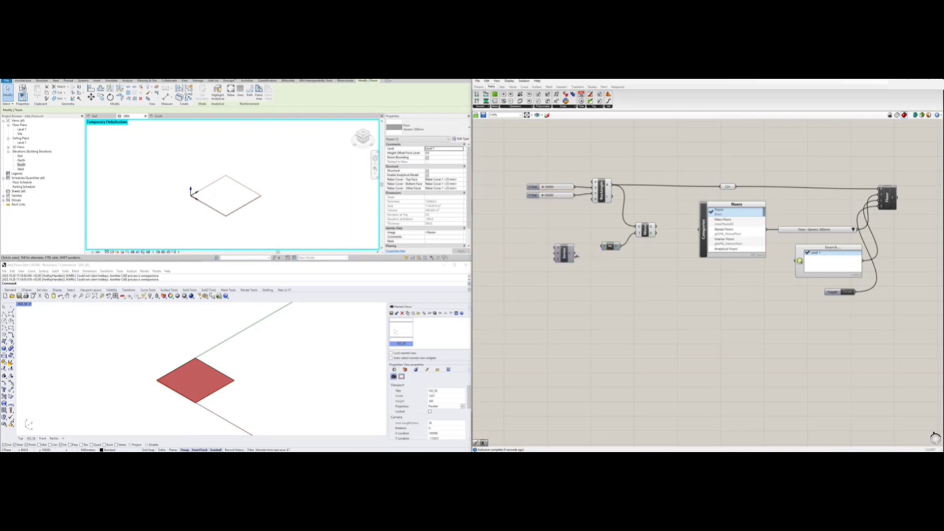
{"action": "left_click_drag", "start_coordinate": [565, 253], "coordinate": [581, 246]}
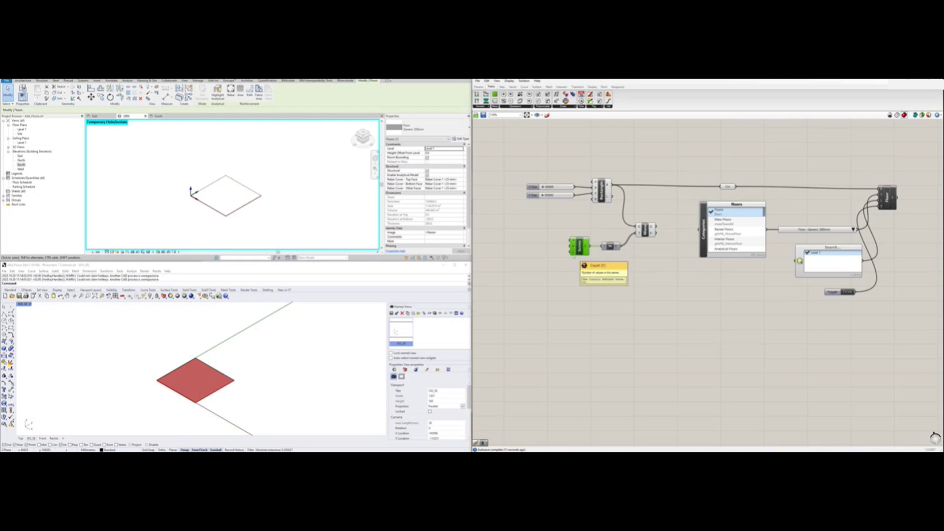
Add a number slider feeding the Series input.
{"action": "double_click", "coordinate": [534, 244]}
{"action": "type", "text": "slider"}
{"action": "key", "text": "Return"}
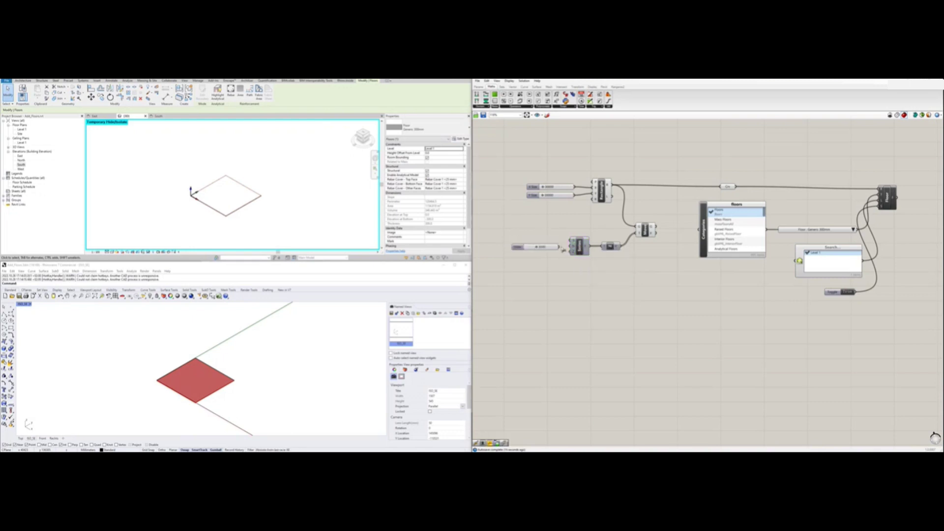
{"action": "left_click_drag", "start_coordinate": [563, 249], "coordinate": [570, 246]}
Add a Count slider of 10 and a Start slider of 0 for the Series.
{"action": "left_click", "coordinate": [548, 248]}
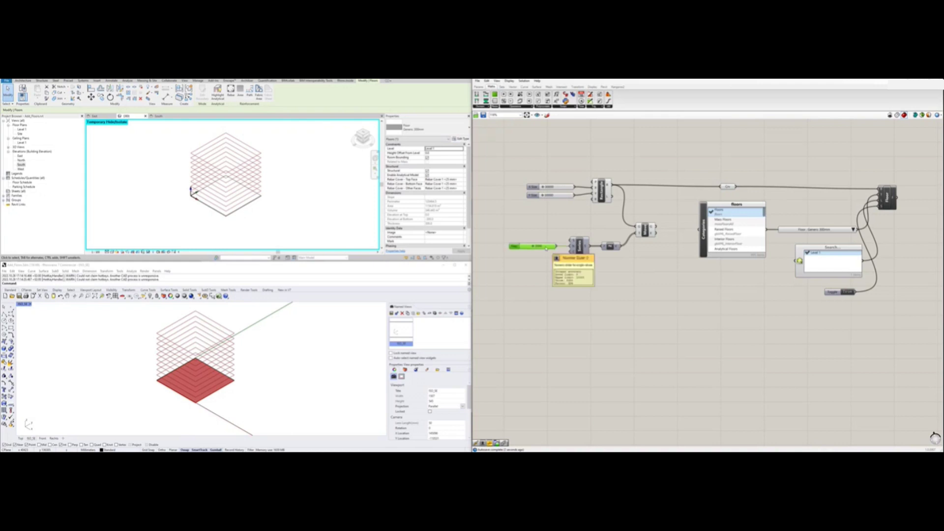
{"action": "double_click", "coordinate": [545, 246]}
{"action": "key", "text": "Return"}
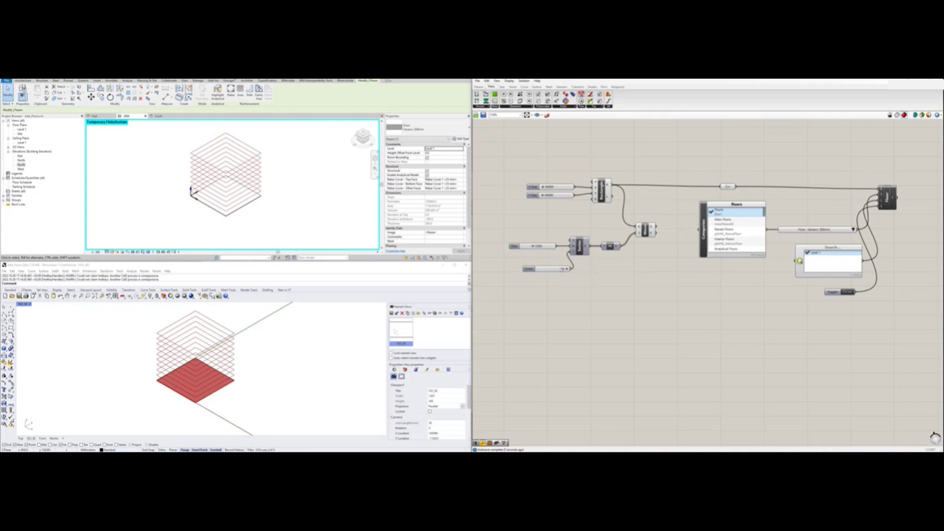
{"action": "left_click_drag", "start_coordinate": [554, 269], "coordinate": [538, 258]}
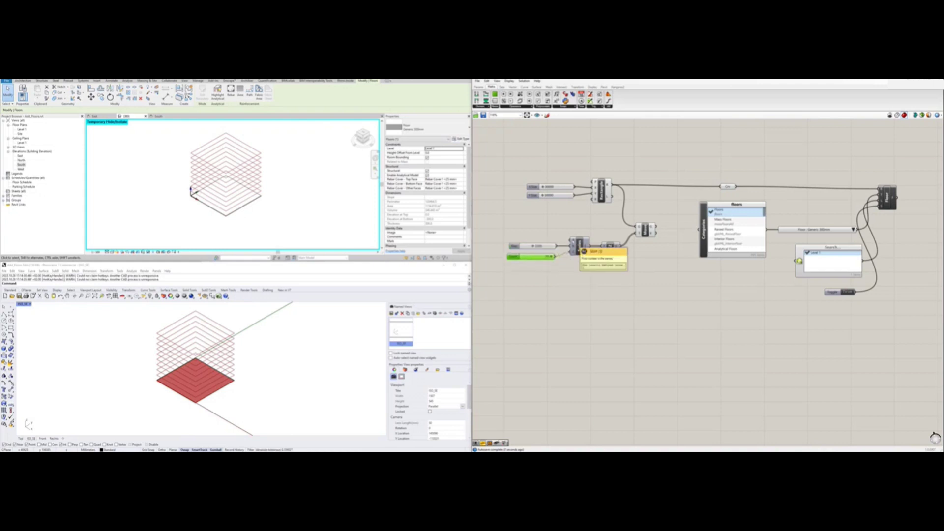
{"action": "double_click", "coordinate": [546, 226]}
{"action": "type", "text": "0"}
{"action": "key", "text": "Return"}
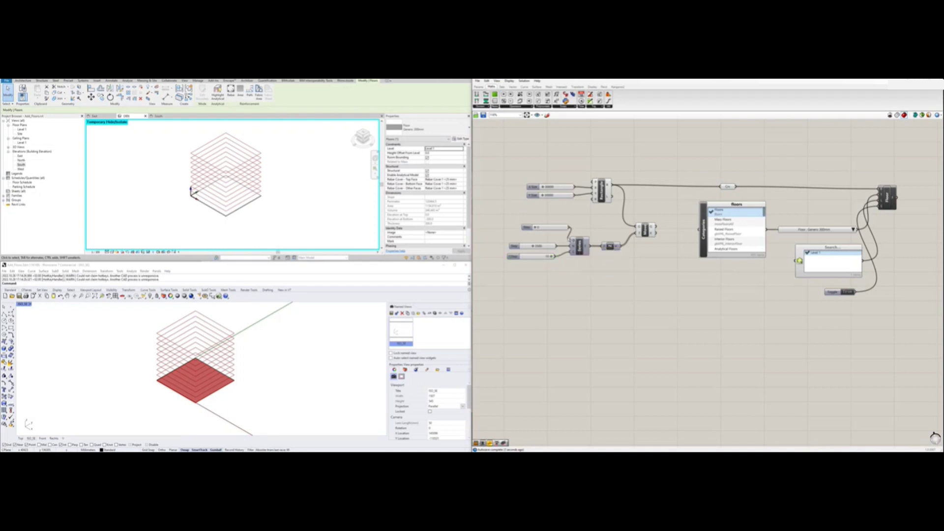
{"action": "left_click_drag", "start_coordinate": [526, 227], "coordinate": [511, 237]}
Wire the Move output into the floor's curve parameter.
{"action": "left_click", "coordinate": [644, 230]}
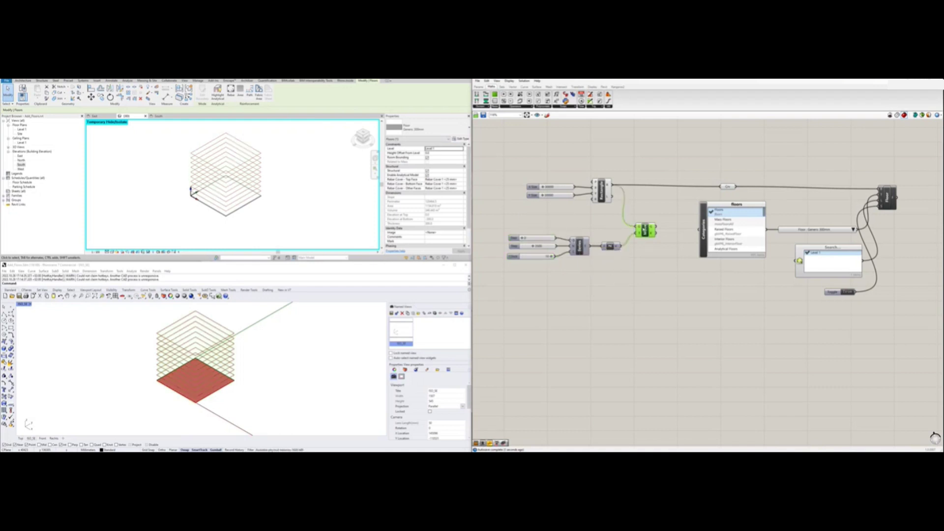
{"action": "left_click_drag", "start_coordinate": [657, 229], "coordinate": [720, 187]}
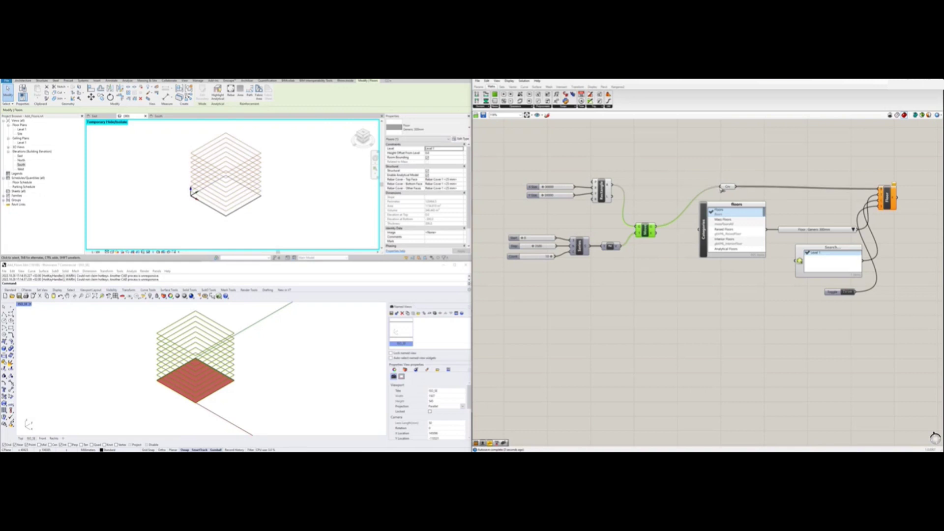
{"action": "left_click_drag", "start_coordinate": [646, 229], "coordinate": [650, 189]}
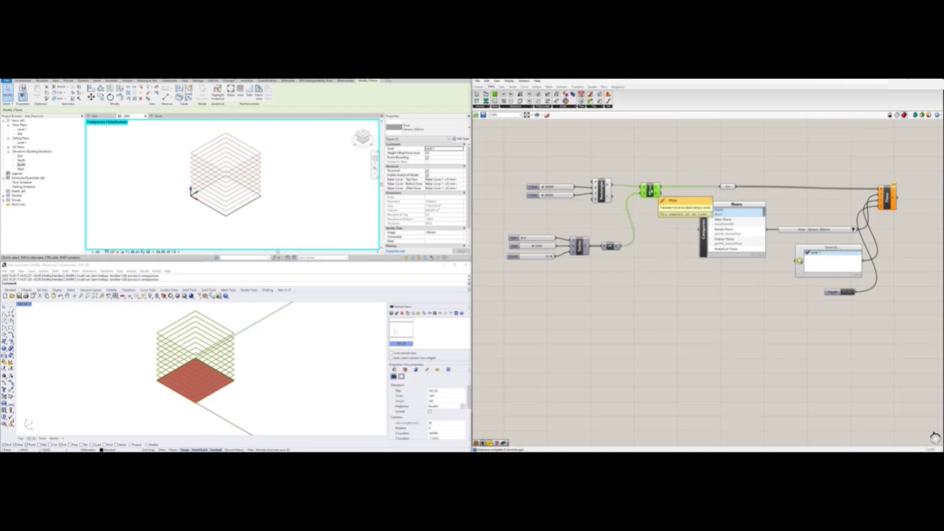
{"action": "left_click", "coordinate": [738, 158]}
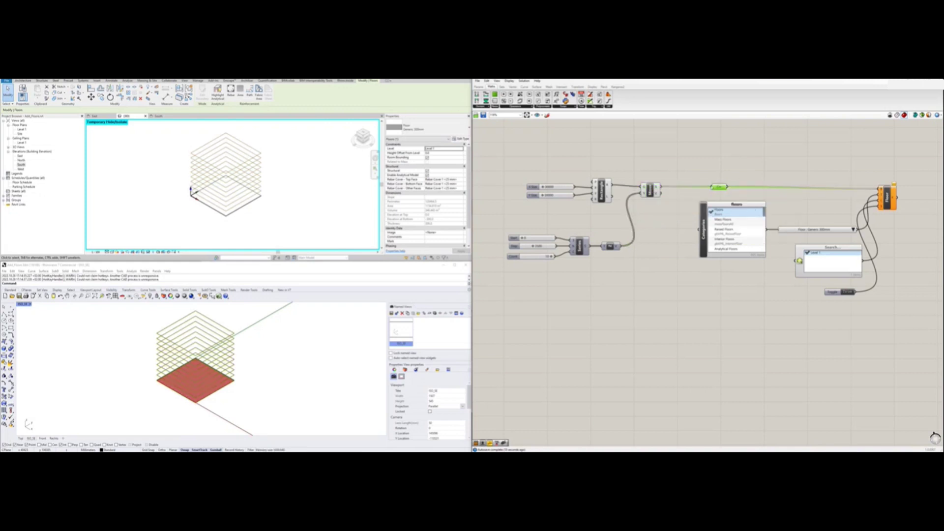
Insert a Group component into the wire before the Floor component.
{"action": "double_click", "coordinate": [738, 168]}
{"action": "type", "text": "graft"}
{"action": "key", "text": "Return"}
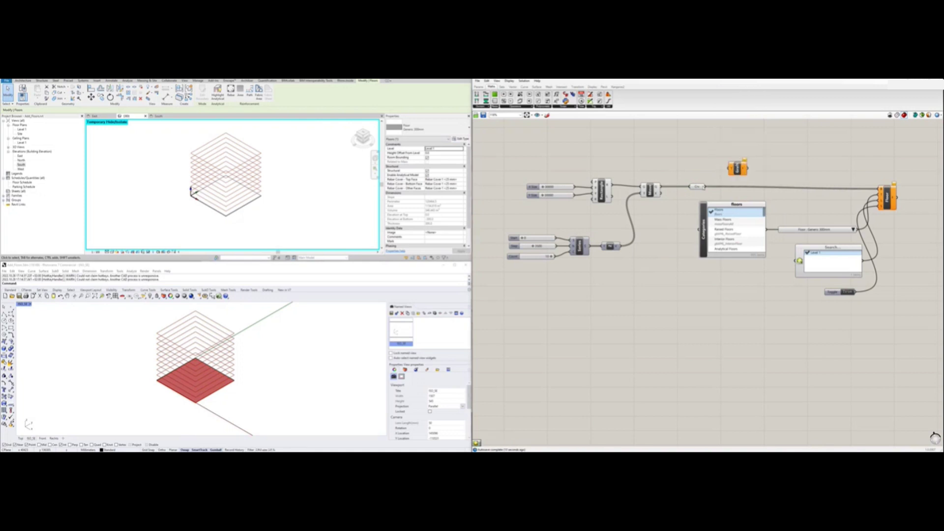
{"action": "mouse_move", "coordinate": [703, 187]}
{"action": "left_mouse_down"}
{"action": "mouse_move", "coordinate": [731, 168]}
{"action": "mouse_move", "coordinate": [870, 189]}
{"action": "left_mouse_up"}
{"action": "mouse_move", "coordinate": [738, 168]}
{"action": "left_mouse_down"}
{"action": "mouse_move", "coordinate": [739, 187]}
{"action": "mouse_move", "coordinate": [682, 187]}
{"action": "left_mouse_up"}
{"action": "left_click", "coordinate": [723, 160]}
{"action": "left_click", "coordinate": [673, 164]}
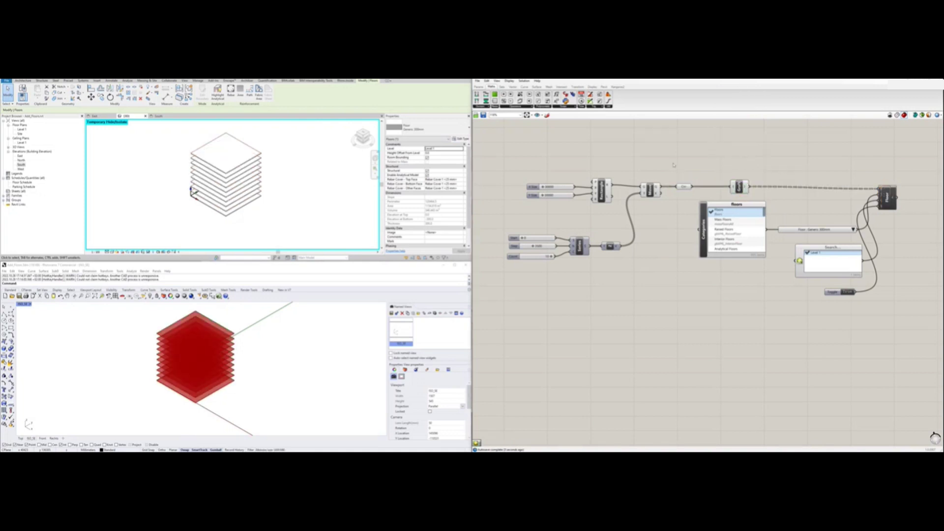
{"action": "left_click", "coordinate": [598, 189]}
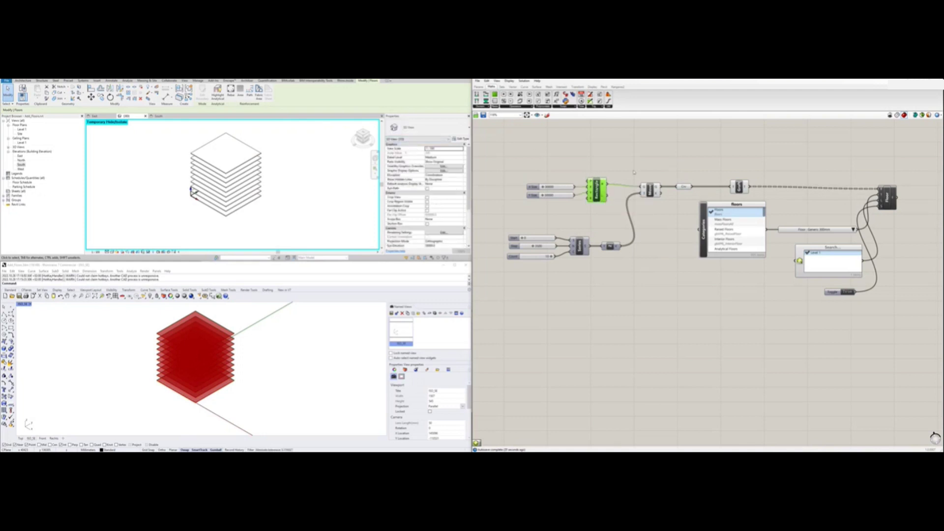
Shift the existing components left and add a Scale NU component.
{"action": "left_click_drag", "start_coordinate": [529, 163], "coordinate": [657, 293]}
{"action": "left_click_drag", "start_coordinate": [596, 189], "coordinate": [569, 189]}
{"action": "left_click", "coordinate": [660, 211]}
{"action": "double_click", "coordinate": [660, 211]}
{"action": "type", "text": "scale nu"}
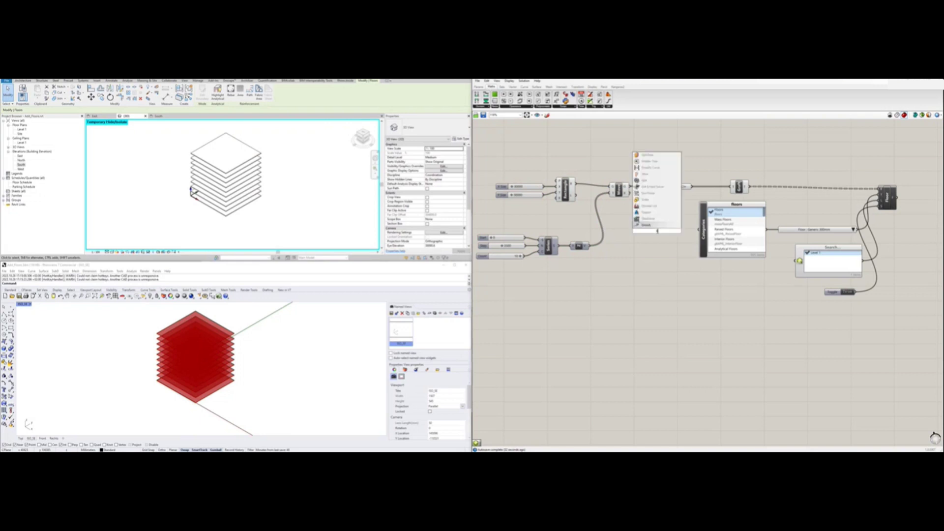
{"action": "left_click", "coordinate": [654, 235]}
{"action": "left_click", "coordinate": [614, 258]}
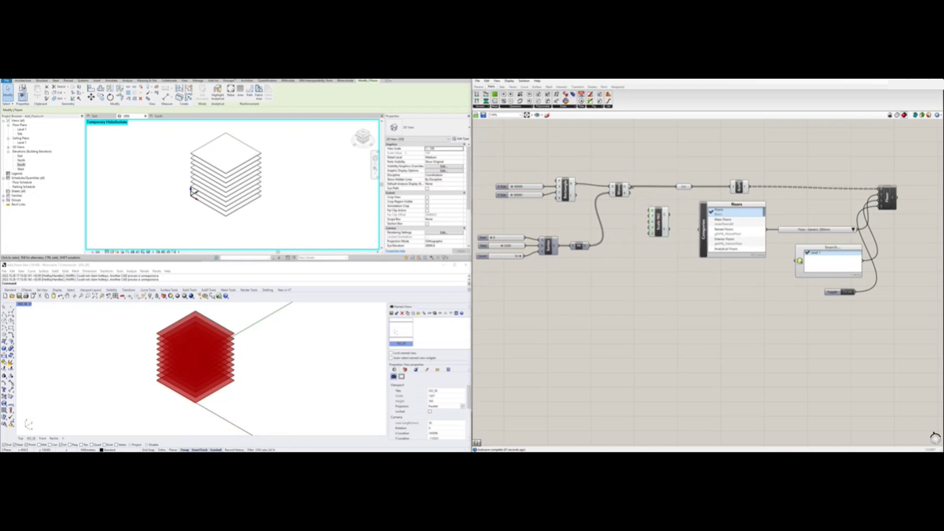
{"action": "left_click_drag", "start_coordinate": [657, 216], "coordinate": [661, 236]}
{"action": "left_click", "coordinate": [626, 272]}
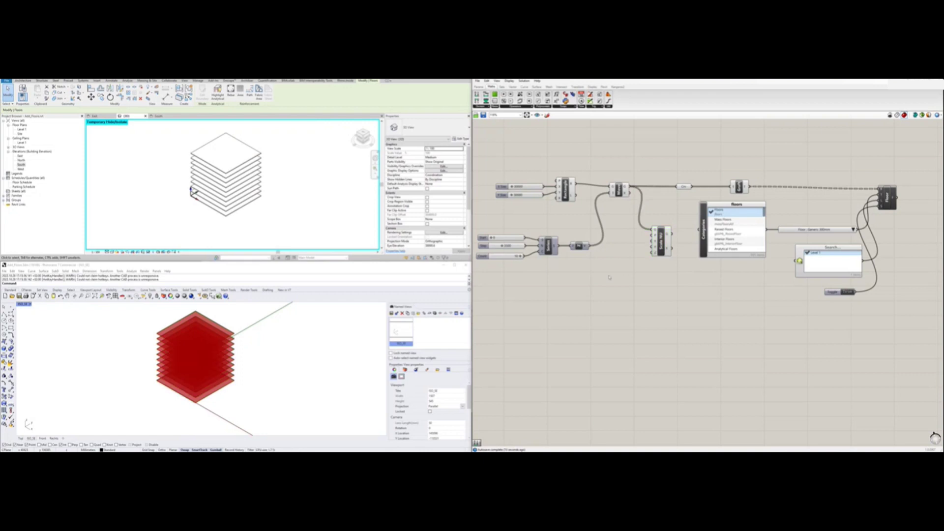
Add a new Series with a slider and a 0.0 number slider.
{"action": "double_click", "coordinate": [608, 277]}
{"action": "type", "text": "series"}
{"action": "left_click", "coordinate": [609, 201]}
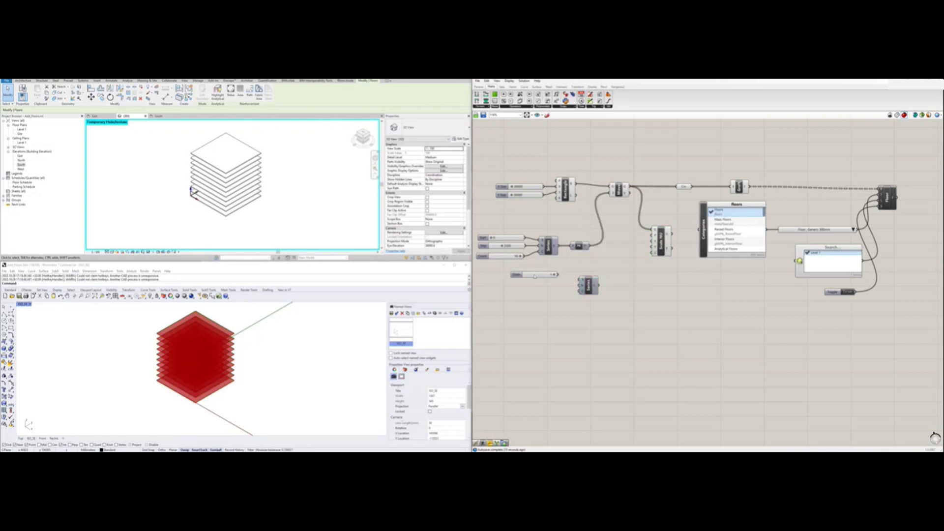
{"action": "left_click_drag", "start_coordinate": [534, 276], "coordinate": [534, 279]}
{"action": "double_click", "coordinate": [526, 287]}
{"action": "type", "text": "0.0"}
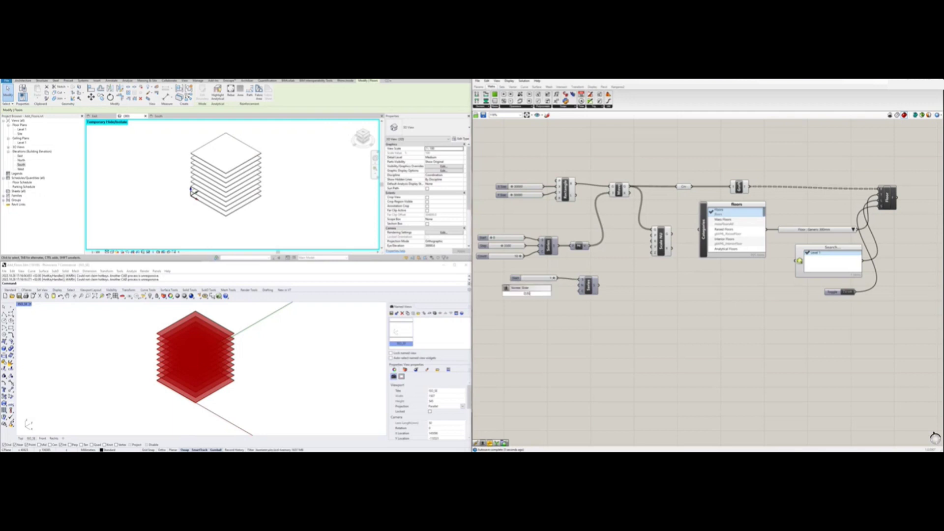
{"action": "key", "text": "Return"}
Attach a panel listing the new Series output values.
{"action": "right_click", "coordinate": [549, 294]}
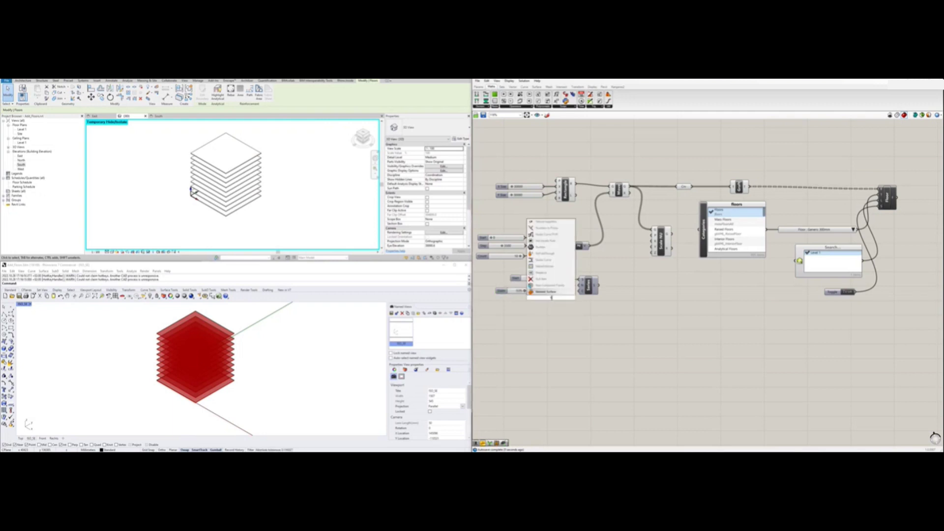
{"action": "key", "text": "Return"}
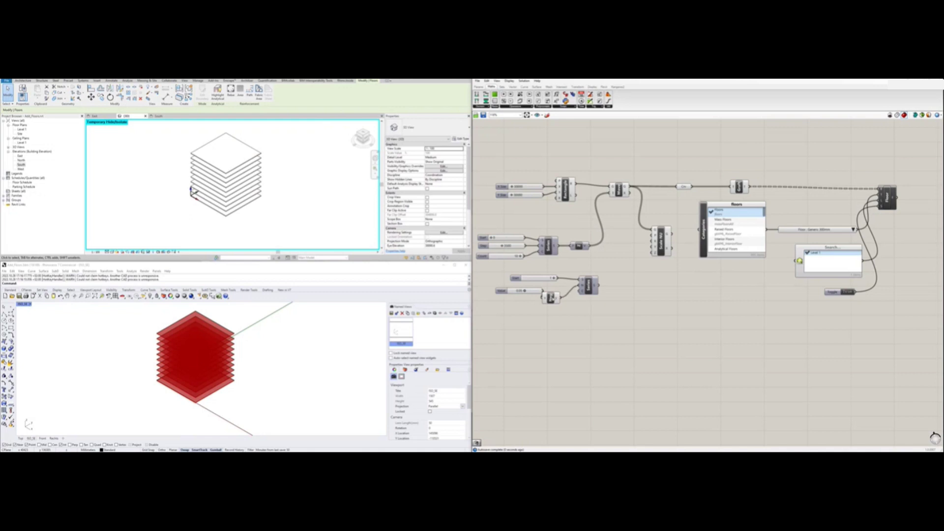
{"action": "left_click_drag", "start_coordinate": [551, 298], "coordinate": [558, 292]}
{"action": "left_click", "coordinate": [477, 87]}
{"action": "mouse_move", "coordinate": [556, 94]}
{"action": "left_mouse_down"}
{"action": "mouse_move", "coordinate": [615, 290]}
{"action": "mouse_move", "coordinate": [639, 325]}
{"action": "left_mouse_up"}
{"action": "left_click", "coordinate": [627, 289]}
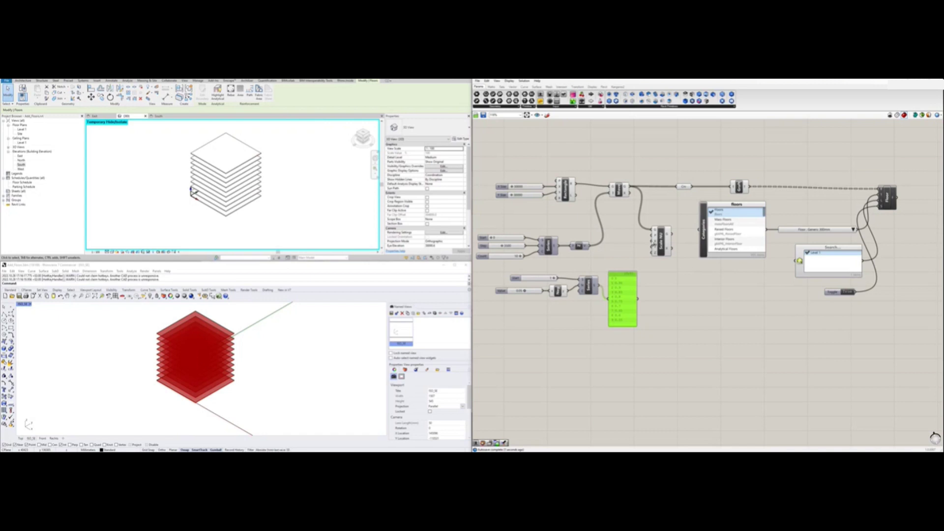
Feed the Scale NU output into the floor curves so the stack tapers.
{"action": "left_click_drag", "start_coordinate": [638, 301], "coordinate": [636, 287]}
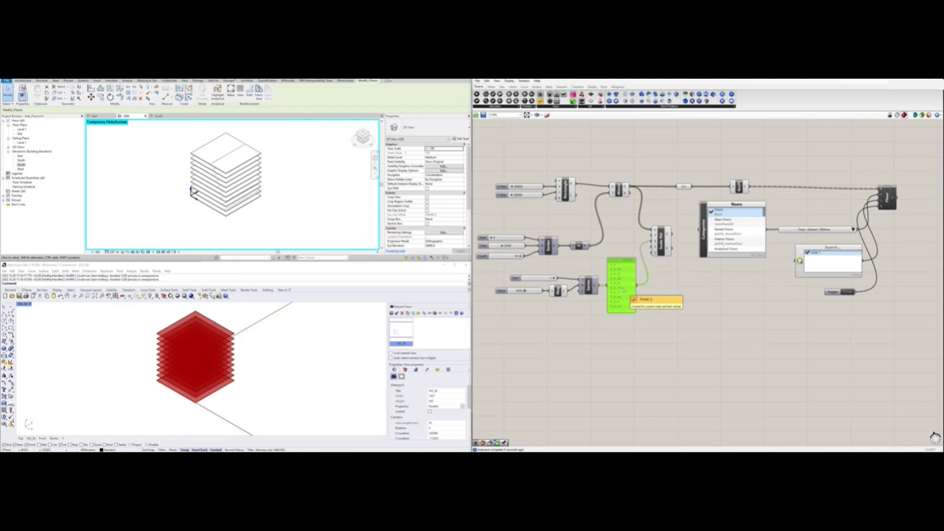
{"action": "left_click", "coordinate": [661, 241]}
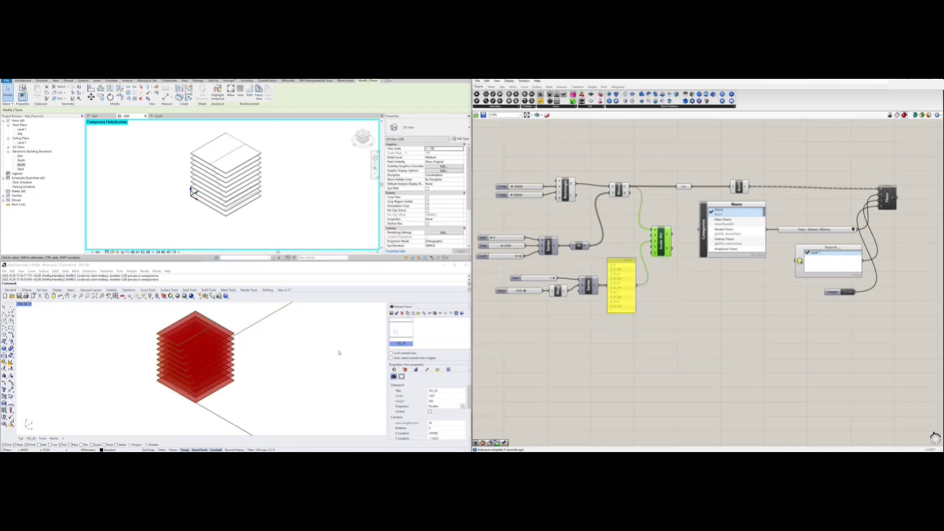
{"action": "left_click", "coordinate": [739, 187]}
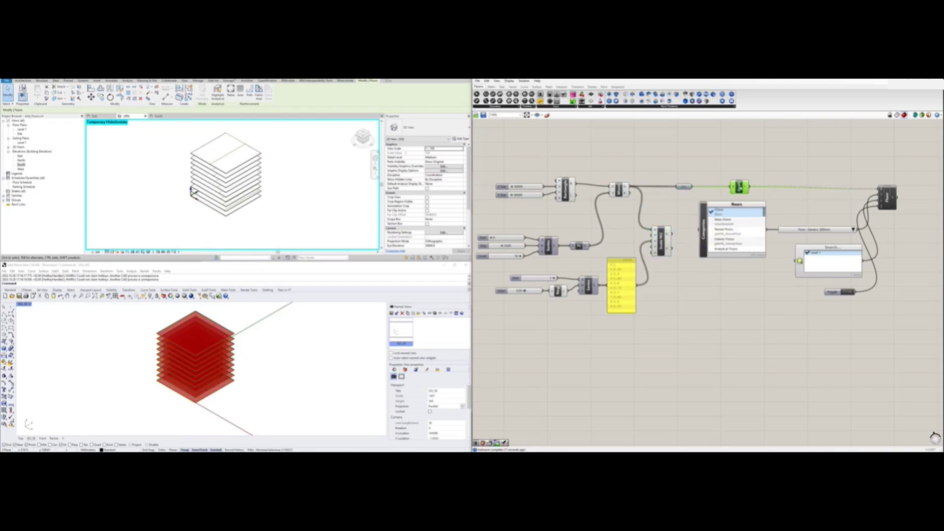
{"action": "left_click", "coordinate": [885, 196]}
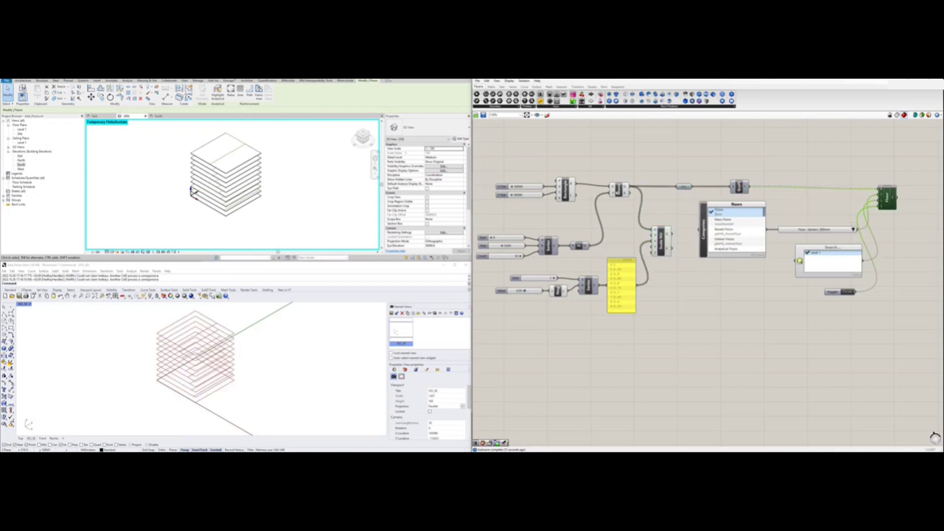
{"action": "left_click", "coordinate": [618, 190]}
{"action": "left_click", "coordinate": [566, 189]}
{"action": "left_click", "coordinate": [660, 238]}
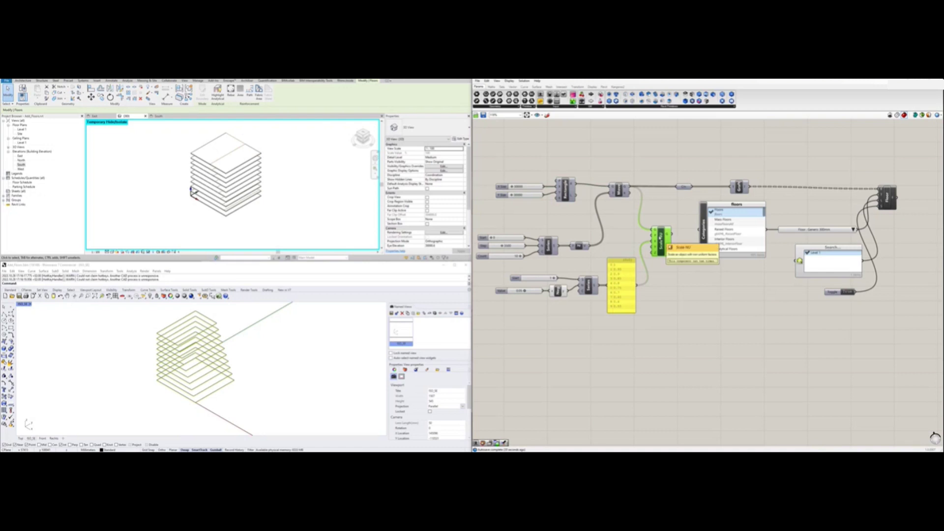
{"action": "left_click_drag", "start_coordinate": [671, 234], "coordinate": [677, 187]}
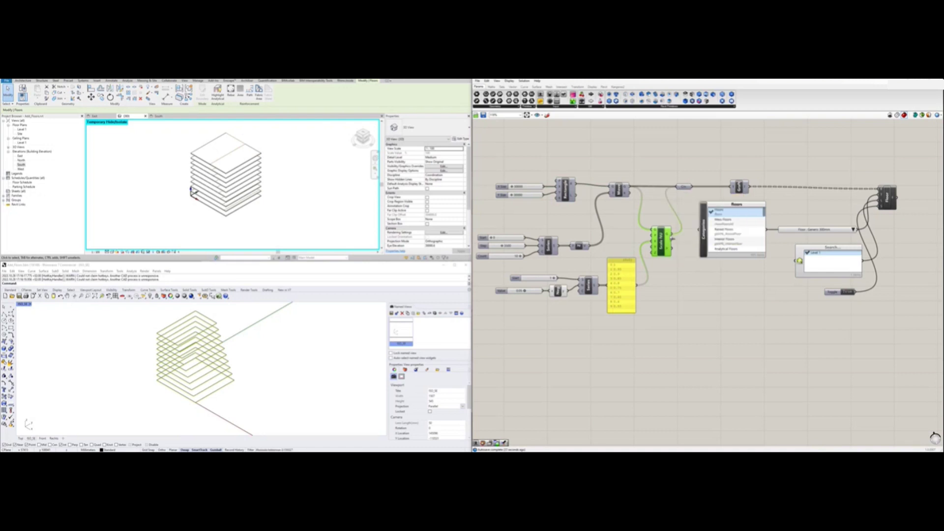
{"action": "left_click", "coordinate": [887, 196]}
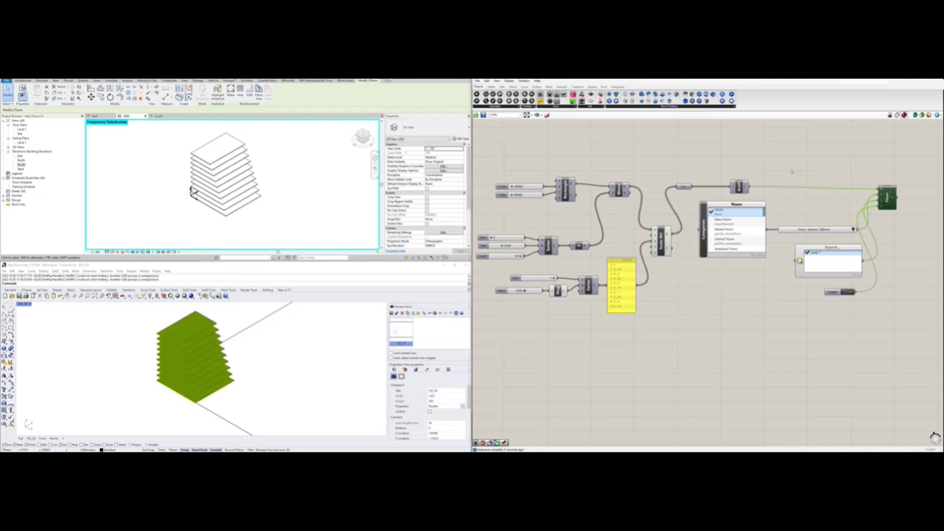
{"action": "left_click", "coordinate": [812, 217]}
{"action": "left_click", "coordinate": [887, 204]}
Duplicate the Start and Value sliders, Series and panel below the originals.
{"action": "left_click_drag", "start_coordinate": [510, 276], "coordinate": [627, 329]}
{"action": "mouse_move", "coordinate": [620, 295]}
{"action": "left_mouse_down", "text": "alt"}
{"action": "mouse_move", "coordinate": [620, 349]}
{"action": "mouse_move", "coordinate": [652, 321]}
{"action": "left_mouse_up", "text": "alt"}
{"action": "left_click", "coordinate": [656, 327]}
{"action": "mouse_move", "coordinate": [487, 314]}
{"action": "left_mouse_down"}
{"action": "mouse_move", "coordinate": [602, 351]}
{"action": "mouse_move", "coordinate": [585, 328]}
{"action": "left_mouse_up"}
{"action": "left_click", "coordinate": [583, 304]}
Change the copied slider value and wire its factor list into Scale NU's second factor.
{"action": "double_click", "coordinate": [532, 334]}
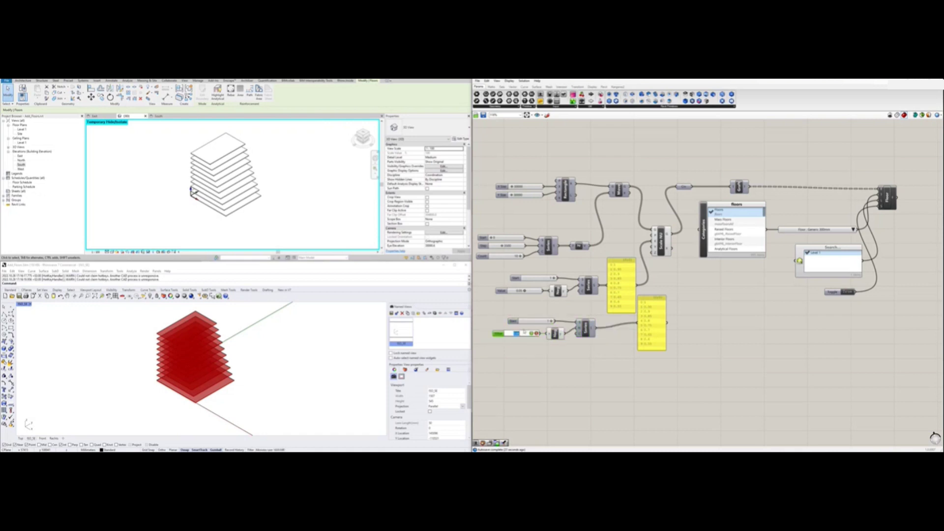
{"action": "left_click_drag", "start_coordinate": [653, 253], "coordinate": [666, 323]}
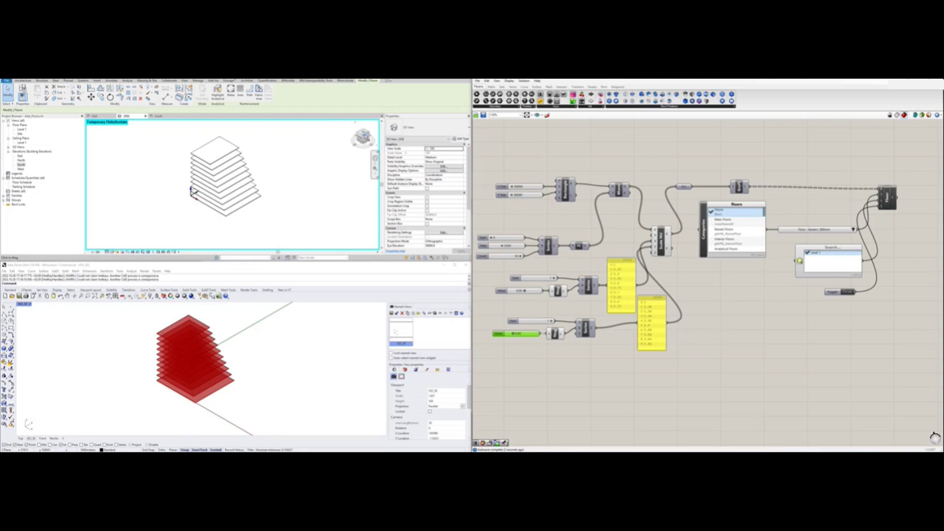
{"action": "left_click", "coordinate": [362, 133]}
{"action": "left_click", "coordinate": [368, 141]}
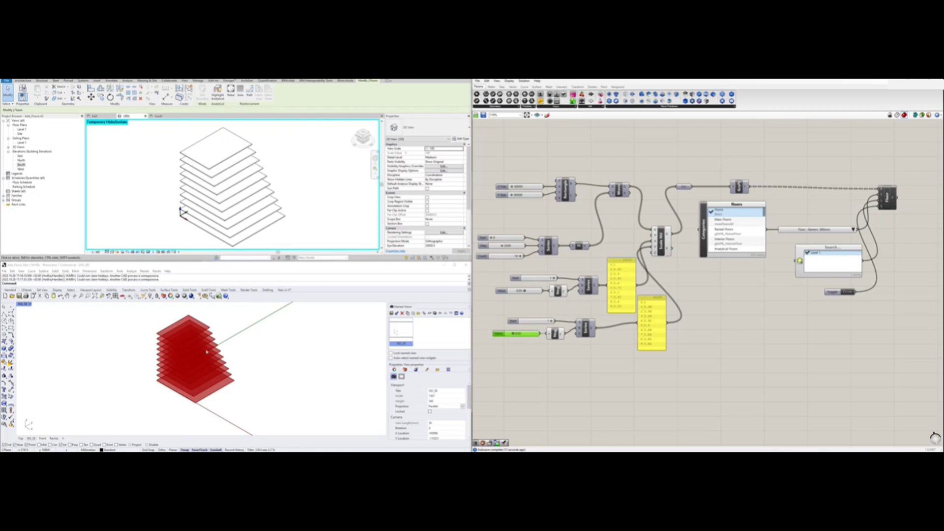
{"action": "left_click", "coordinate": [669, 299]}
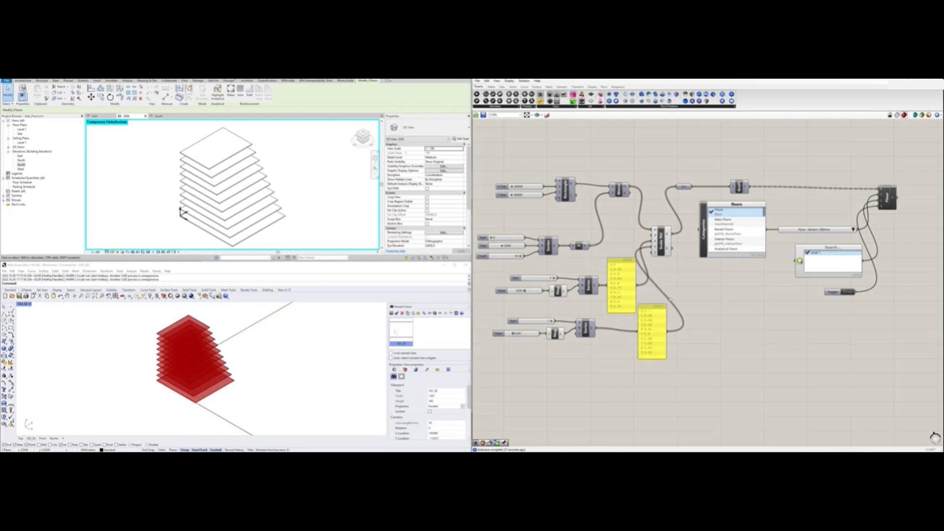
{"action": "left_click_drag", "start_coordinate": [661, 241], "coordinate": [659, 197]}
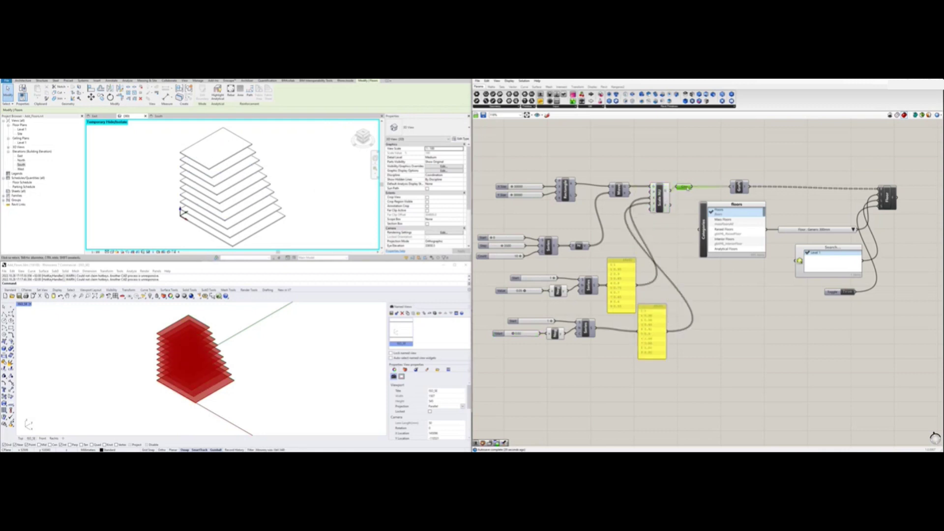
Move the right-hand cluster of Grasshopper components further right to tidy the canvas.
{"action": "right_click_drag", "start_coordinate": [770, 231], "coordinate": [714, 230]}
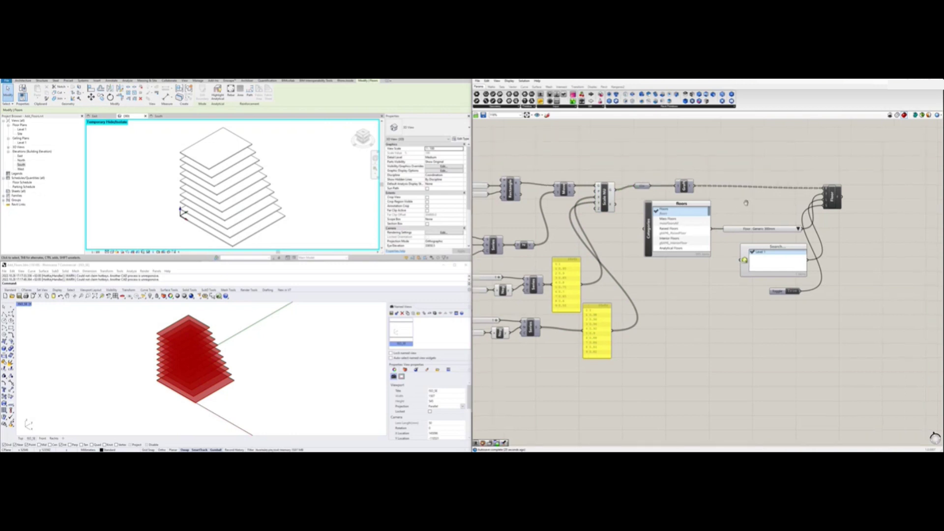
{"action": "left_click_drag", "start_coordinate": [912, 160], "coordinate": [645, 333]}
{"action": "left_click_drag", "start_coordinate": [684, 186], "coordinate": [750, 188]}
{"action": "left_click", "coordinate": [684, 164]}
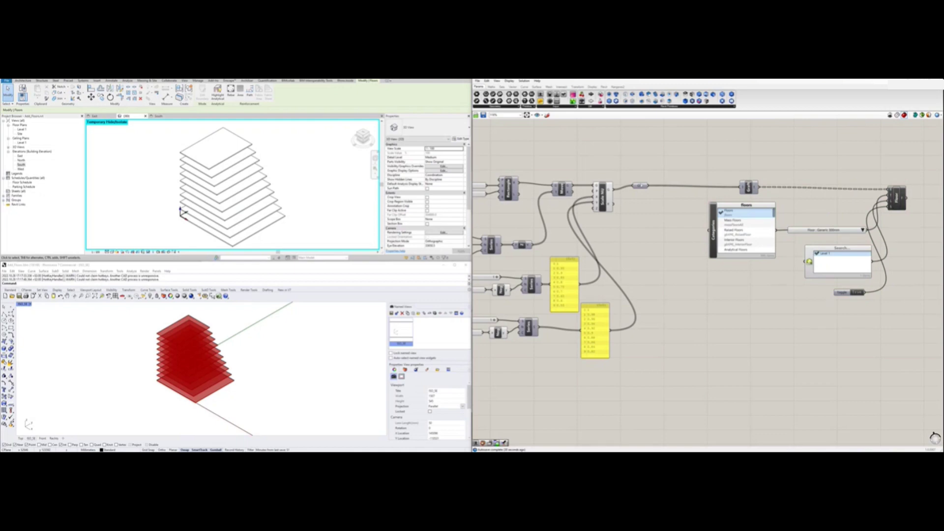
{"action": "left_click", "coordinate": [639, 185]}
{"action": "left_click", "coordinate": [602, 194]}
Place a Geometry component beside the Floor component's output.
{"action": "right_click_drag", "start_coordinate": [919, 194], "coordinate": [880, 192]}
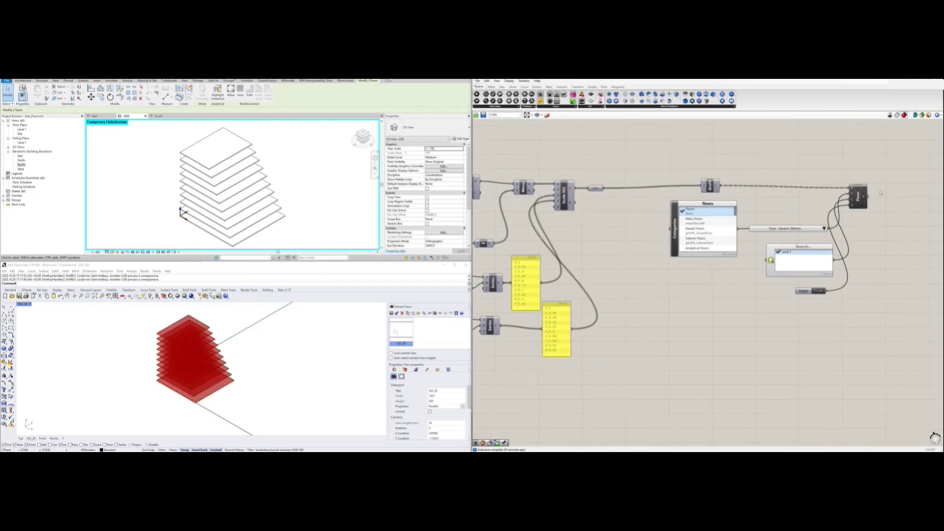
{"action": "double_click", "coordinate": [903, 189]}
{"action": "type", "text": "geometry"}
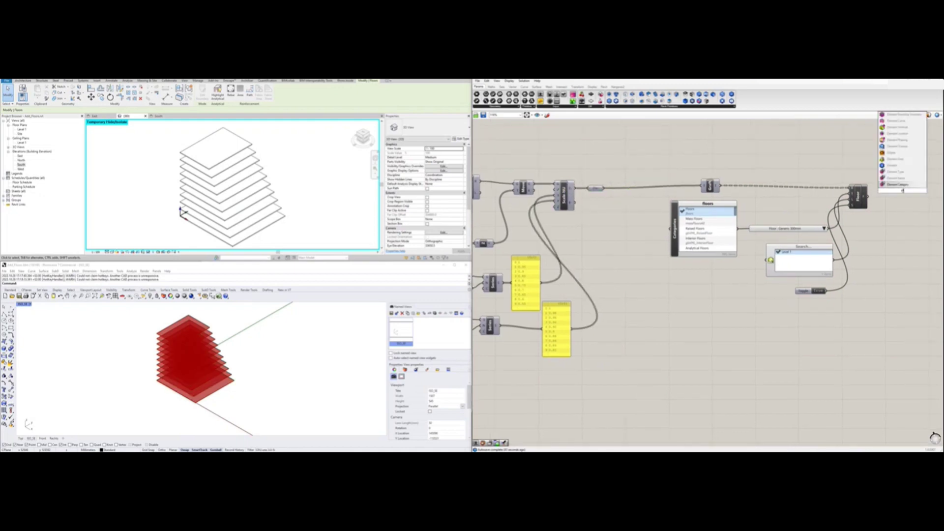
{"action": "key", "text": "Return"}
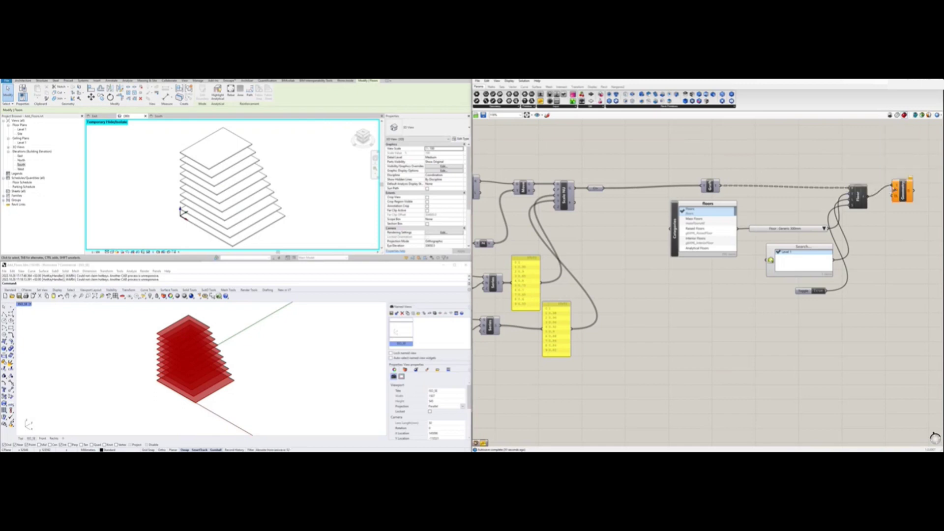
{"action": "left_click", "coordinate": [901, 192]}
{"action": "right_click", "coordinate": [902, 192]}
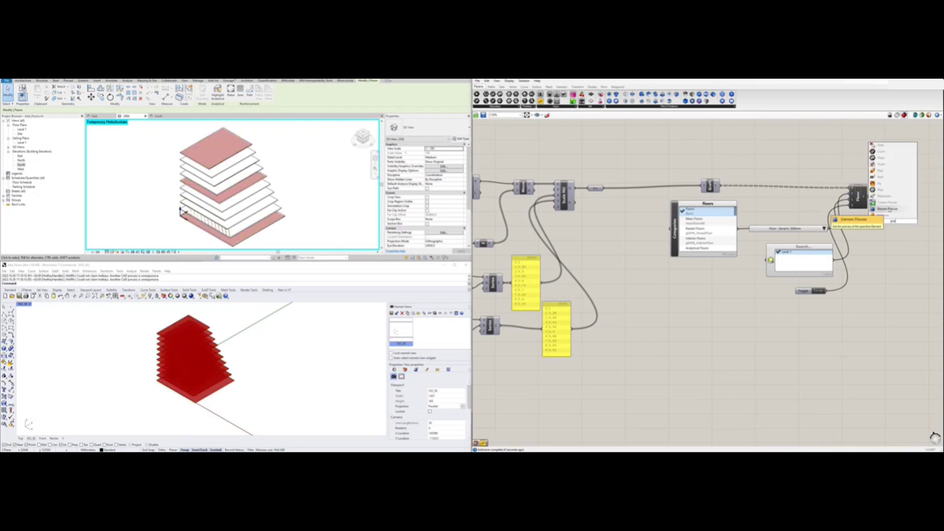
{"action": "left_click", "coordinate": [888, 209]}
{"action": "left_click_drag", "start_coordinate": [889, 216], "coordinate": [904, 231]}
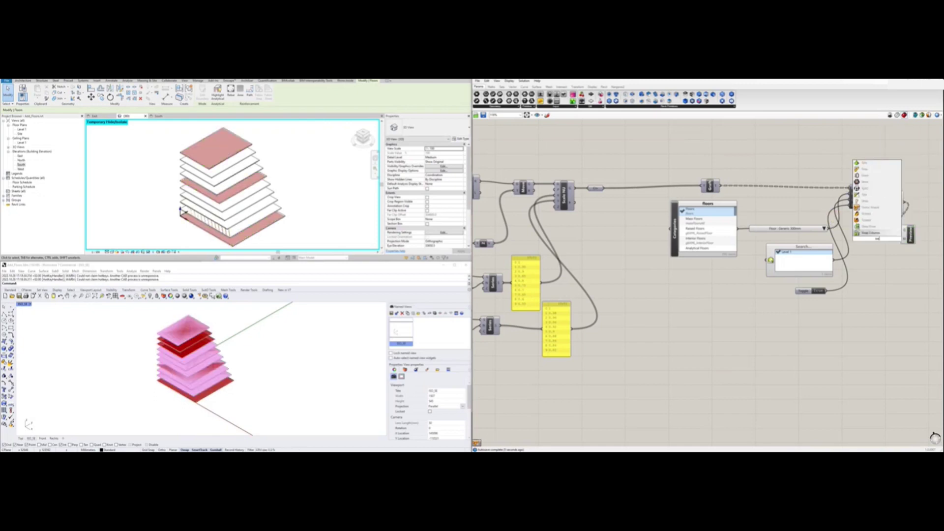
{"action": "left_click", "coordinate": [887, 240]}
{"action": "left_click", "coordinate": [922, 287]}
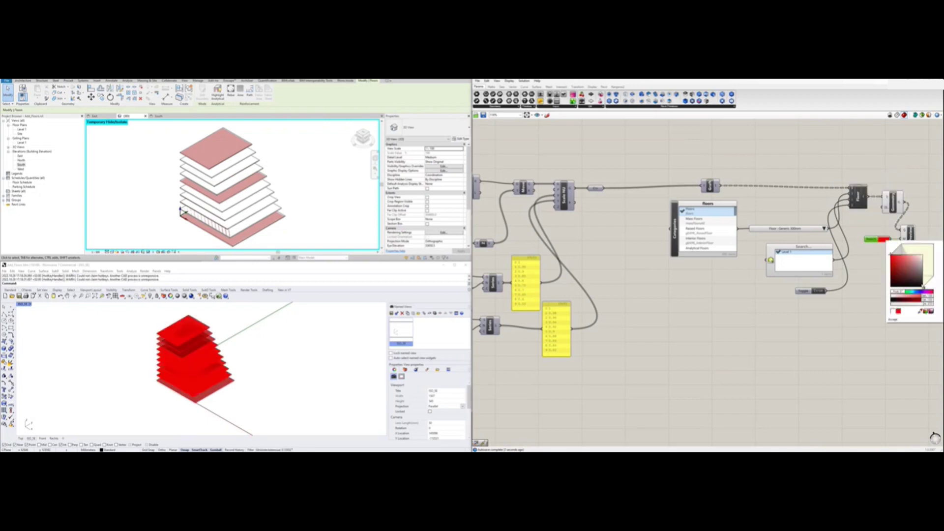
{"action": "left_click_drag", "start_coordinate": [924, 289], "coordinate": [895, 291]}
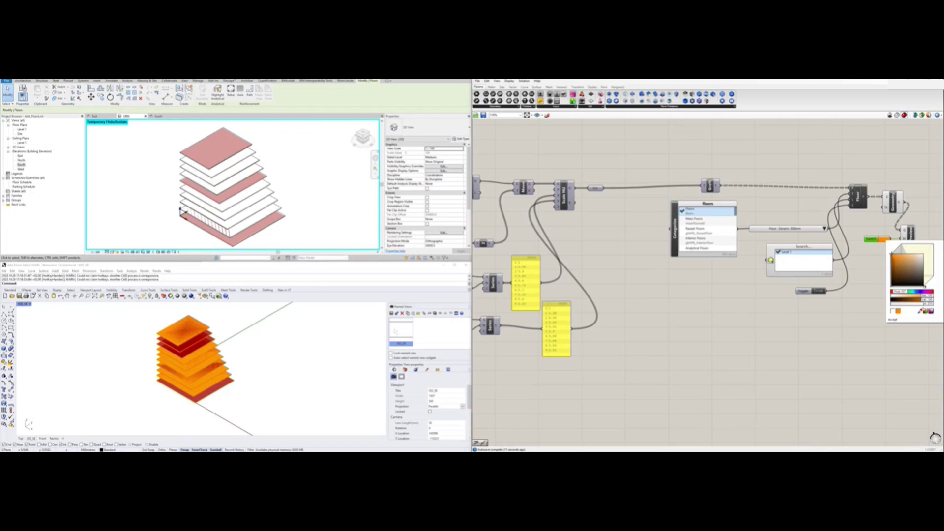
{"action": "left_click", "coordinate": [891, 201]}
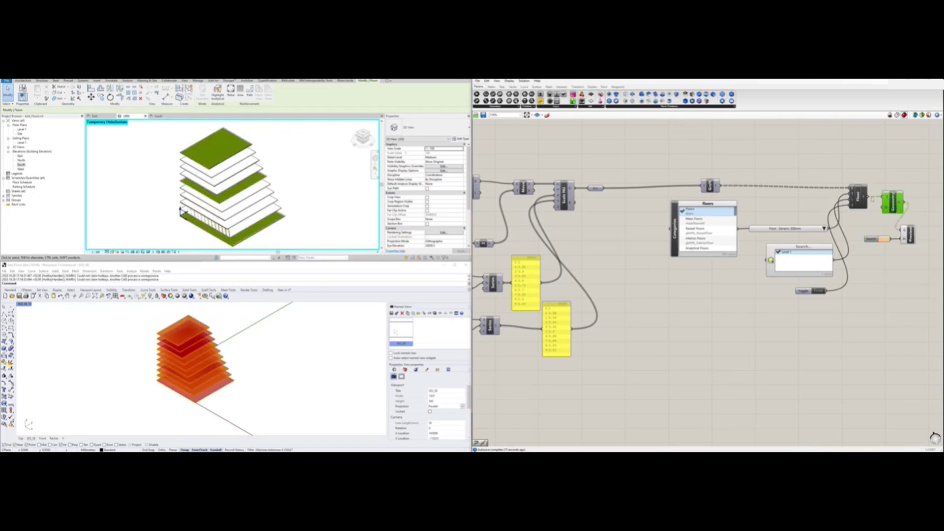
{"action": "left_click", "coordinate": [895, 263]}
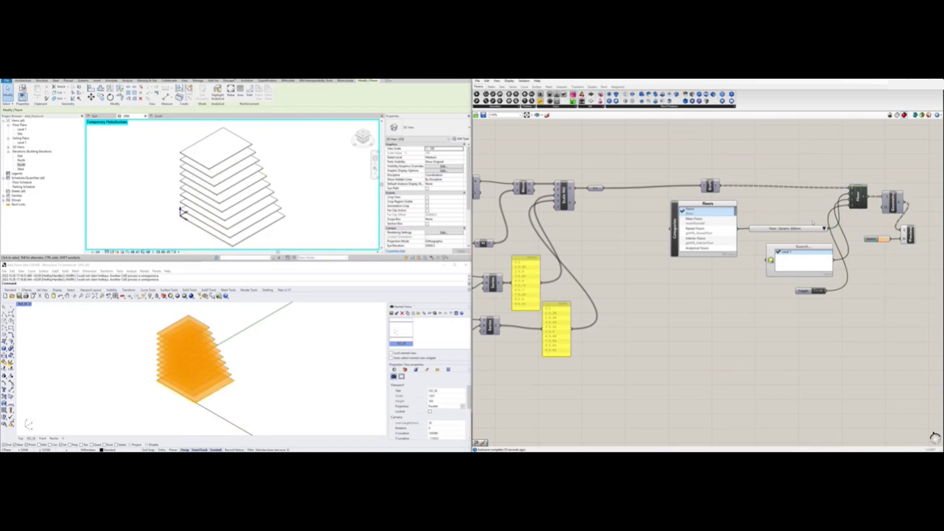
{"action": "left_click", "coordinate": [597, 186]}
Place a Sort List component and a second new component on the canvas.
{"action": "left_click", "coordinate": [605, 162]}
{"action": "double_click", "coordinate": [604, 161]}
{"action": "type", "text": "sort"}
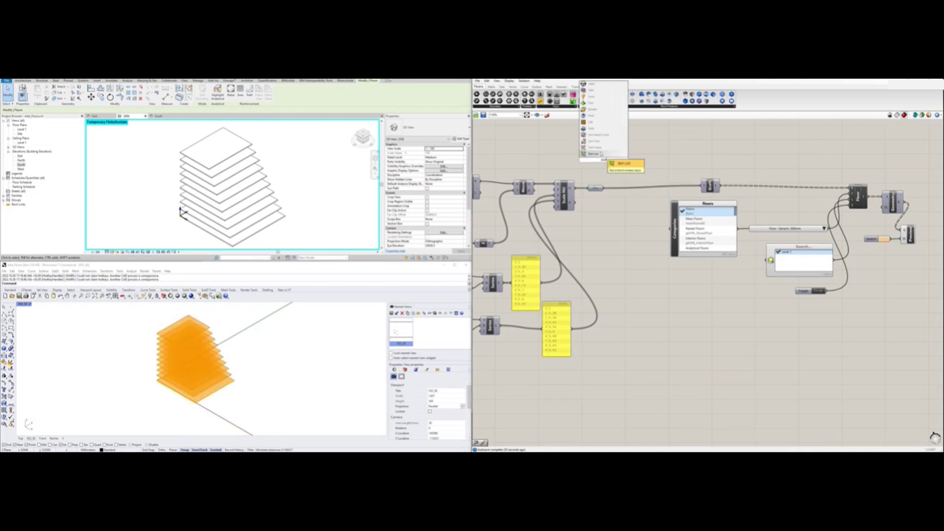
{"action": "left_click", "coordinate": [601, 154]}
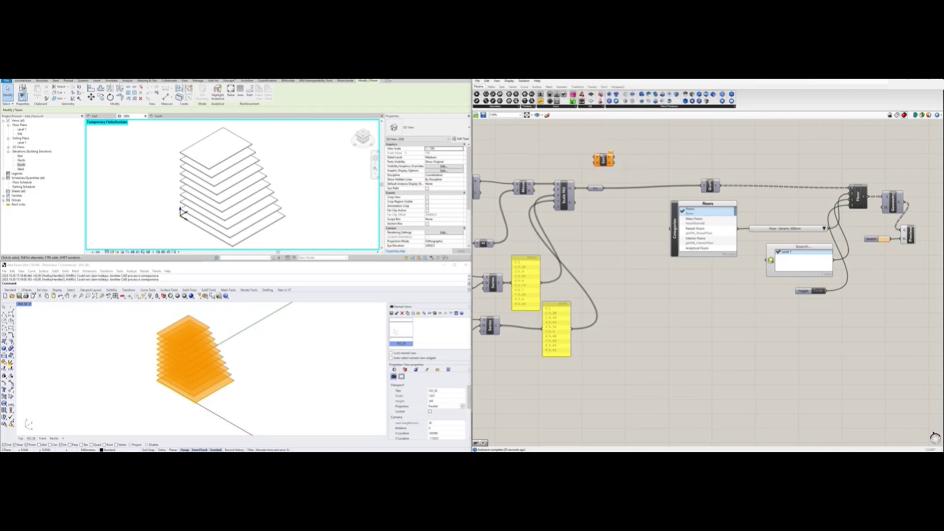
{"action": "left_click_drag", "start_coordinate": [603, 159], "coordinate": [665, 150]}
{"action": "double_click", "coordinate": [615, 162]}
{"action": "left_click", "coordinate": [612, 154]}
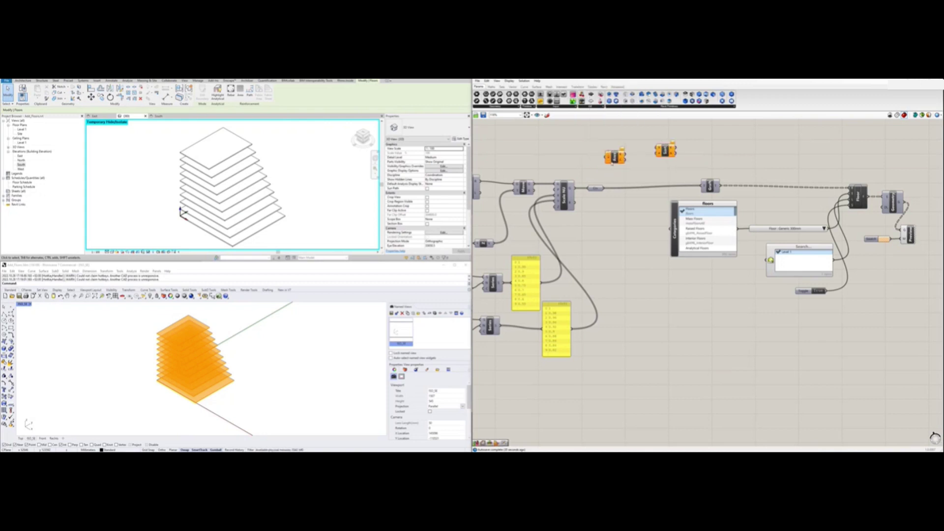
Feed the relay output into the new component, add a 'pla' search result, and wire Crv into Sort List.
{"action": "mouse_move", "coordinate": [603, 188]}
{"action": "left_mouse_down"}
{"action": "mouse_move", "coordinate": [606, 156]}
{"action": "mouse_move", "coordinate": [623, 164]}
{"action": "left_mouse_up"}
{"action": "double_click", "coordinate": [629, 165]}
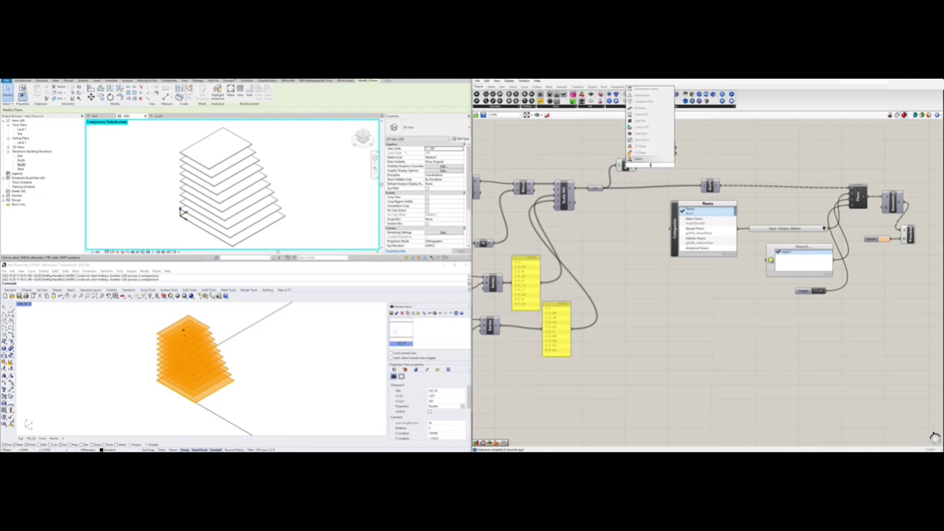
{"action": "type", "text": "pla"}
{"action": "key", "text": "Return"}
{"action": "mouse_move", "coordinate": [665, 149]}
{"action": "left_mouse_down"}
{"action": "mouse_move", "coordinate": [680, 143]}
{"action": "mouse_move", "coordinate": [655, 169]}
{"action": "left_mouse_up"}
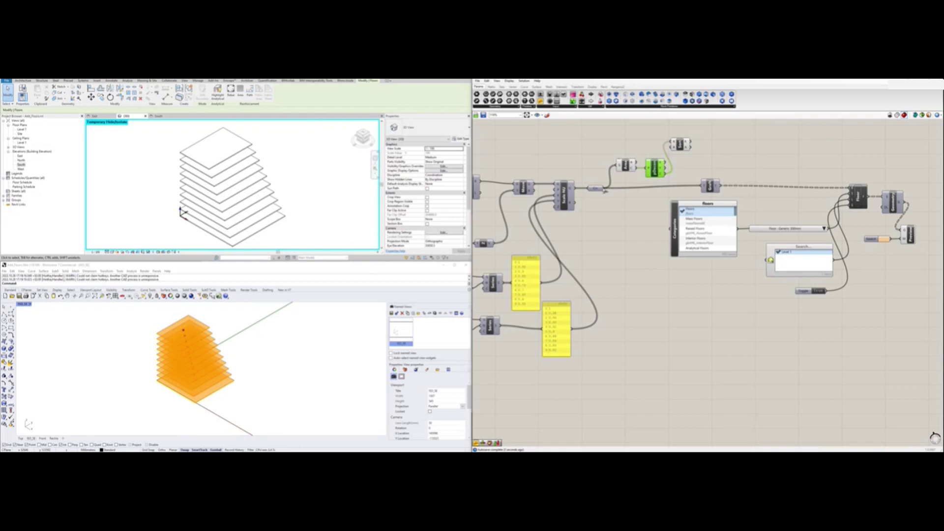
{"action": "left_click_drag", "start_coordinate": [605, 192], "coordinate": [671, 150]}
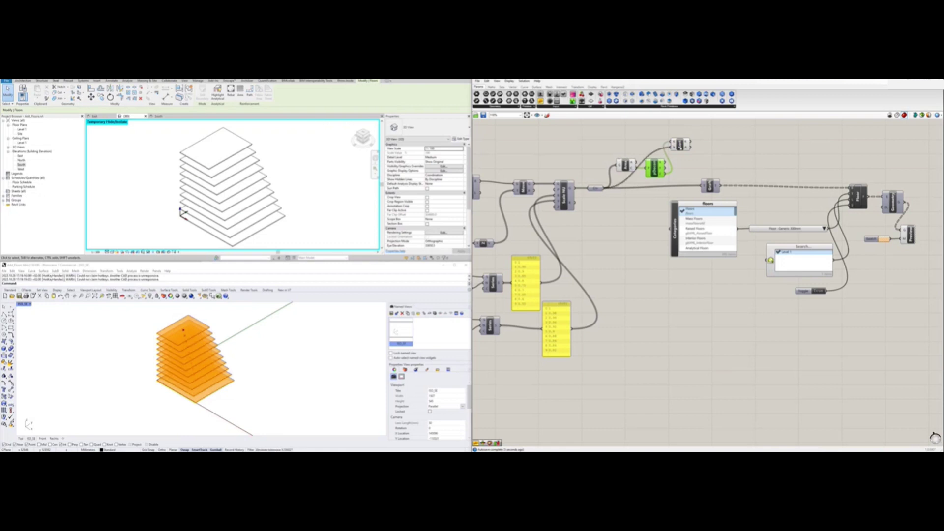
{"action": "left_click", "coordinate": [679, 144]}
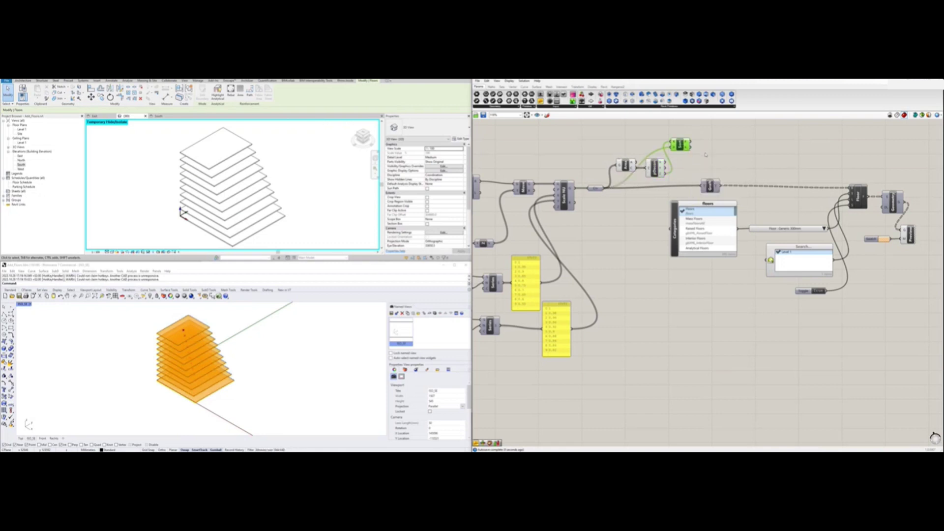
Line up the Graft, sorting components and Floors category picker along the main wire chain.
{"action": "left_click_drag", "start_coordinate": [710, 186], "coordinate": [744, 189]}
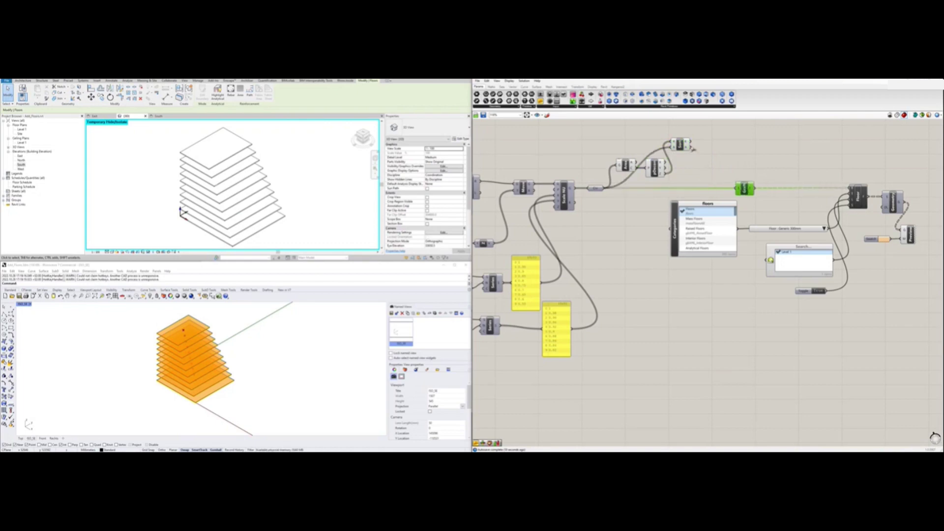
{"action": "left_click_drag", "start_coordinate": [734, 131], "coordinate": [609, 189]}
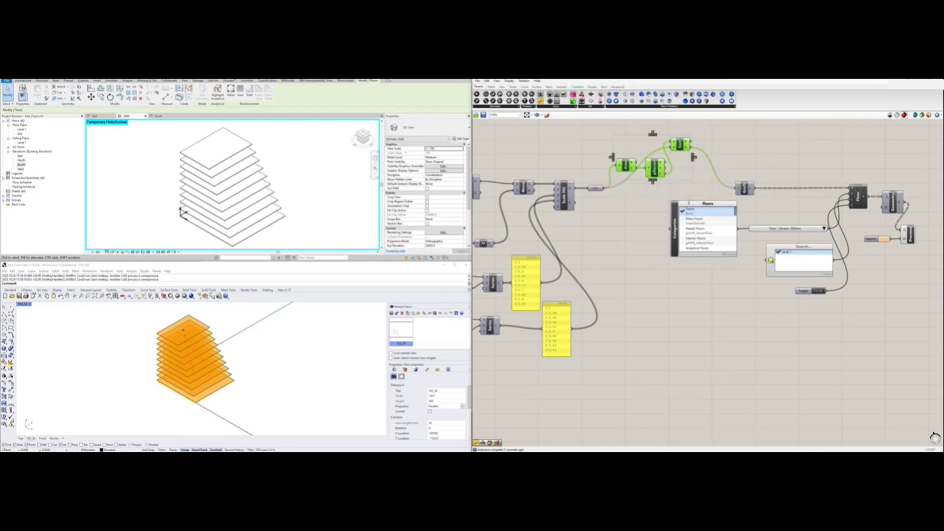
{"action": "left_click_drag", "start_coordinate": [688, 203], "coordinate": [690, 238]}
{"action": "left_click_drag", "start_coordinate": [693, 132], "coordinate": [610, 189]}
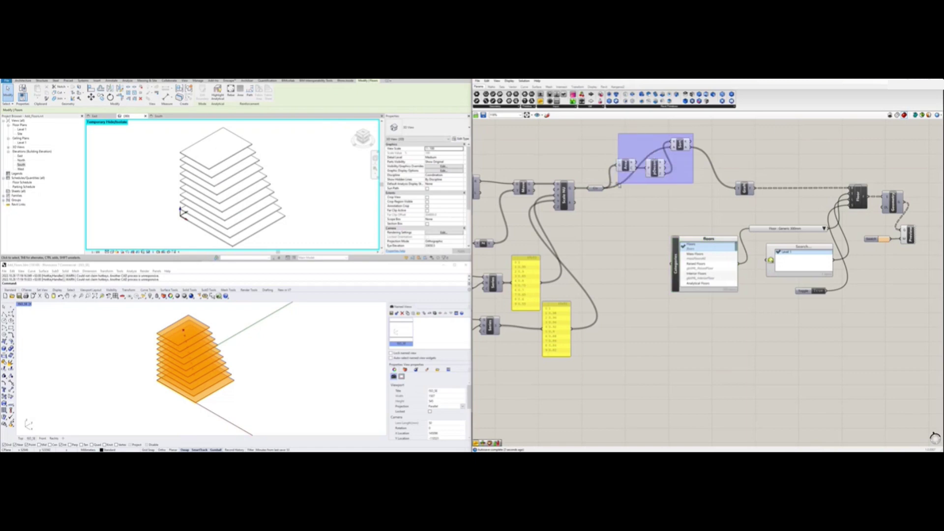
{"action": "mouse_move", "coordinate": [680, 143]}
{"action": "left_mouse_down"}
{"action": "mouse_move", "coordinate": [681, 185]}
{"action": "mouse_move", "coordinate": [621, 221]}
{"action": "left_mouse_up"}
{"action": "left_click", "coordinate": [641, 151]}
{"action": "left_click", "coordinate": [713, 173]}
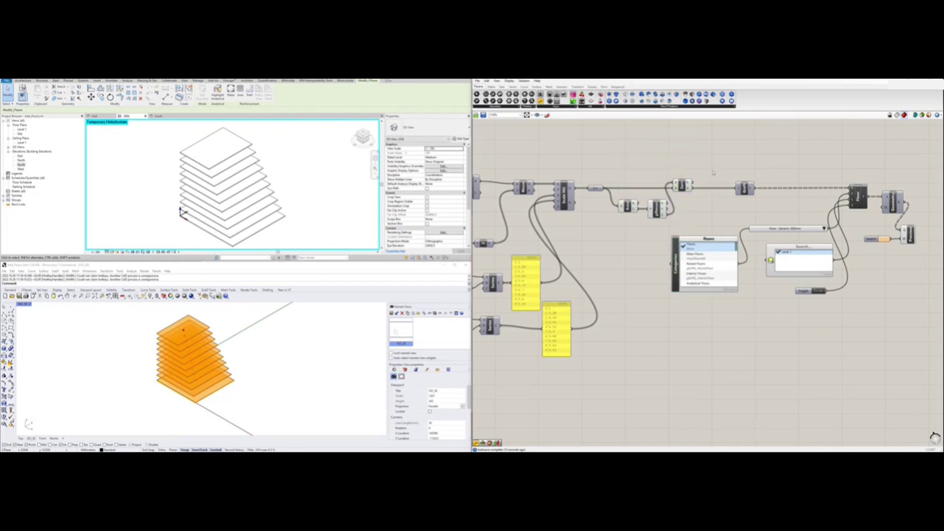
{"action": "left_click", "coordinate": [656, 209]}
Add a List Item from Sets > List with its index slider set to 0.
{"action": "left_click", "coordinate": [683, 185]}
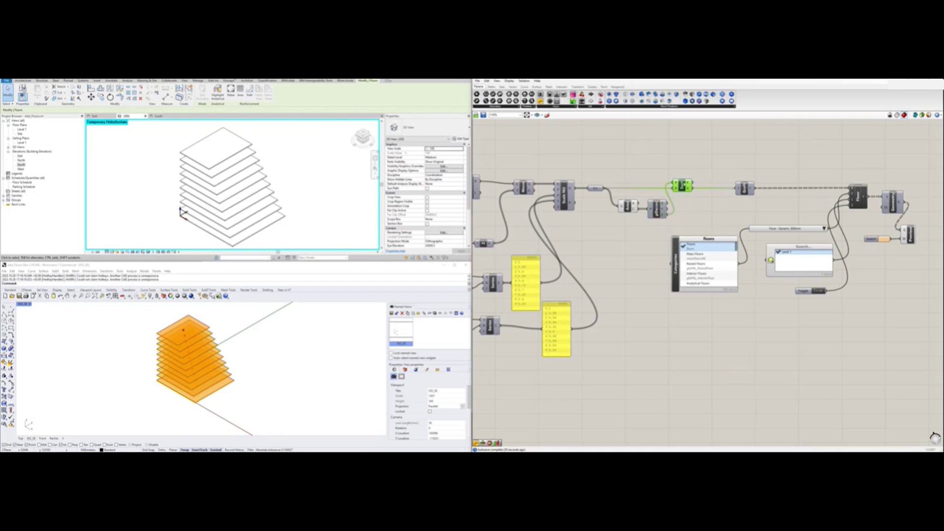
{"action": "left_click", "coordinate": [713, 162]}
{"action": "left_click", "coordinate": [710, 106]}
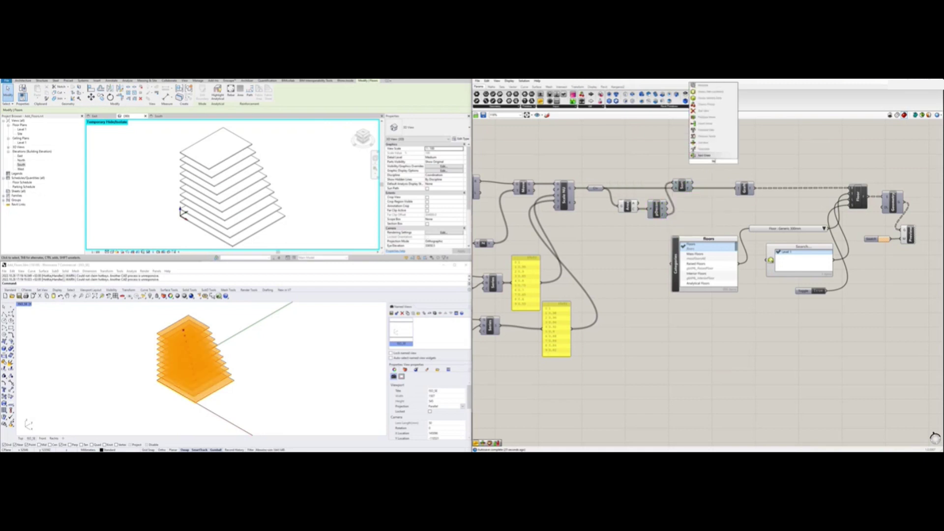
{"action": "mouse_move", "coordinate": [713, 157]}
{"action": "left_mouse_down"}
{"action": "mouse_move", "coordinate": [708, 166]}
{"action": "mouse_move", "coordinate": [713, 144]}
{"action": "left_mouse_up"}
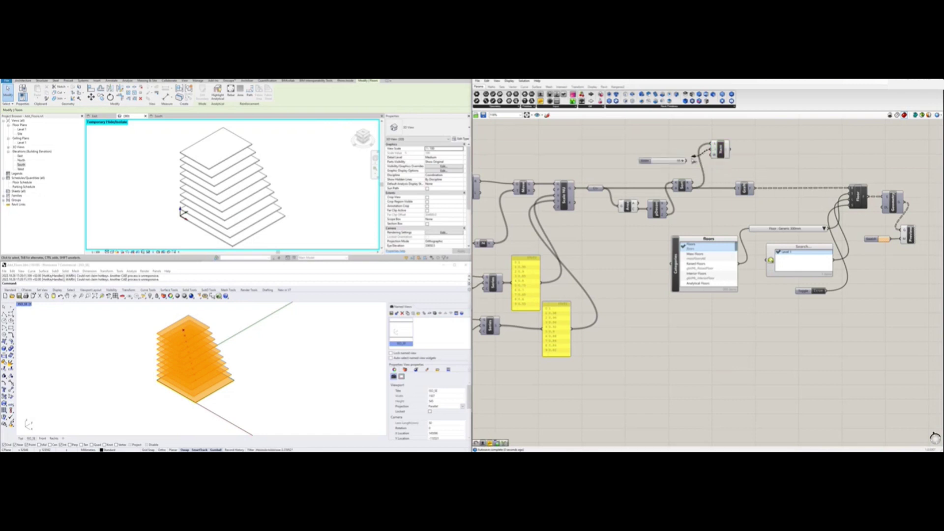
{"action": "left_click", "coordinate": [714, 152]}
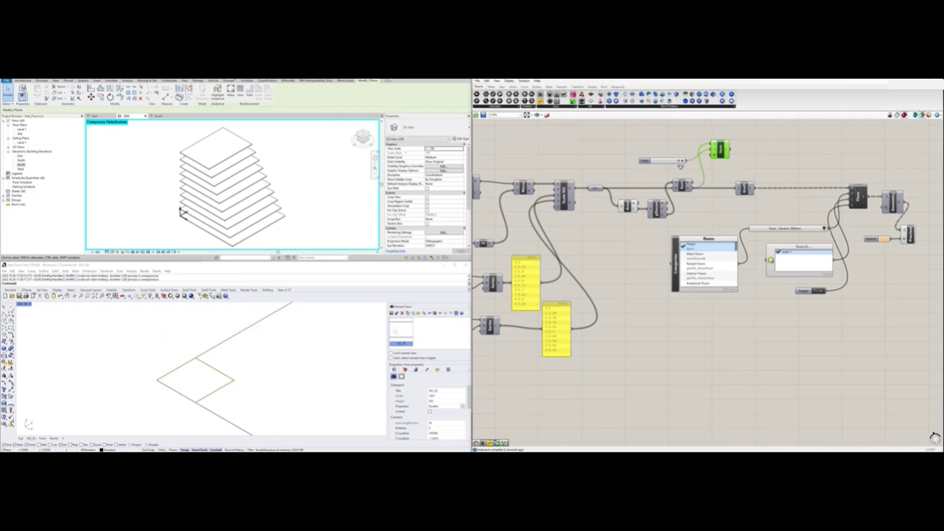
{"action": "left_click_drag", "start_coordinate": [682, 161], "coordinate": [652, 166]}
Switch back to previewing all shaded floor outlines and zoom out to the whole definition.
{"action": "left_click", "coordinate": [747, 167]}
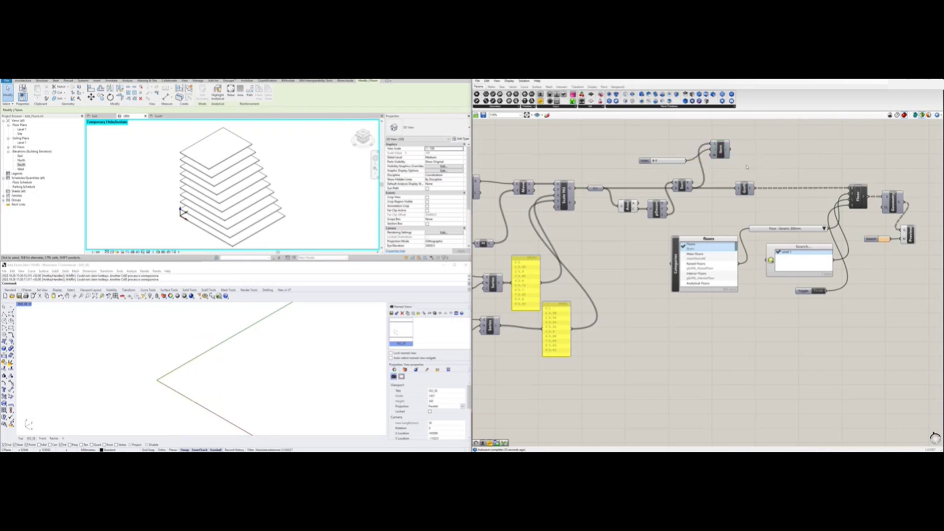
{"action": "left_click", "coordinate": [598, 188]}
{"action": "left_click", "coordinate": [921, 115]}
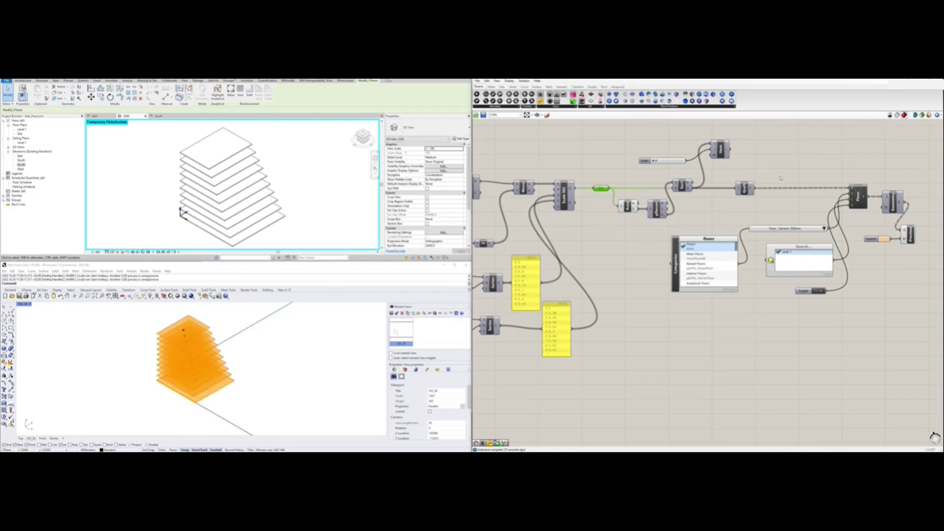
{"action": "left_click", "coordinate": [776, 162]}
{"action": "scroll", "coordinate": [773, 164], "scroll_direction": "down", "scroll_amount": 2}
{"action": "scroll", "coordinate": [762, 192], "scroll_direction": "down", "scroll_amount": 2}
{"action": "right_click_drag", "start_coordinate": [697, 218], "coordinate": [713, 219]}
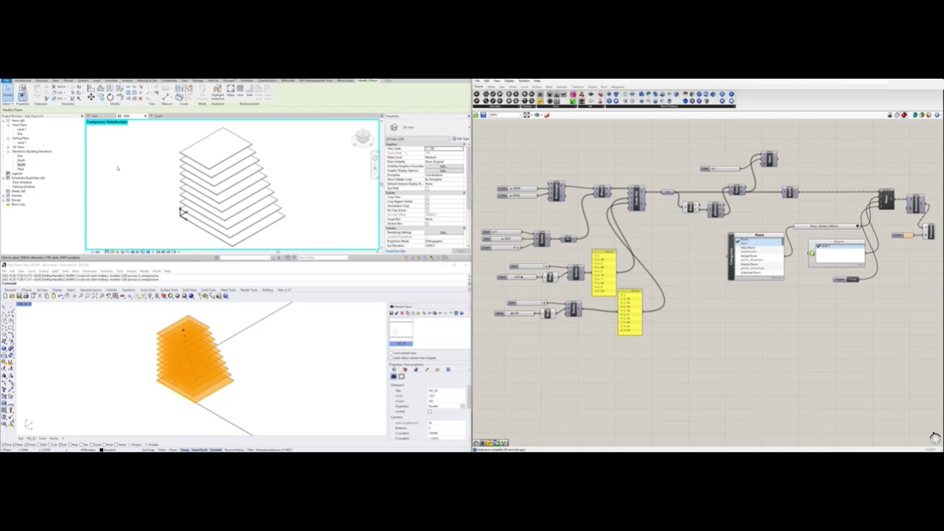
Start a new schedule in Revit with Floors as the category.
{"action": "left_click", "coordinate": [216, 147]}
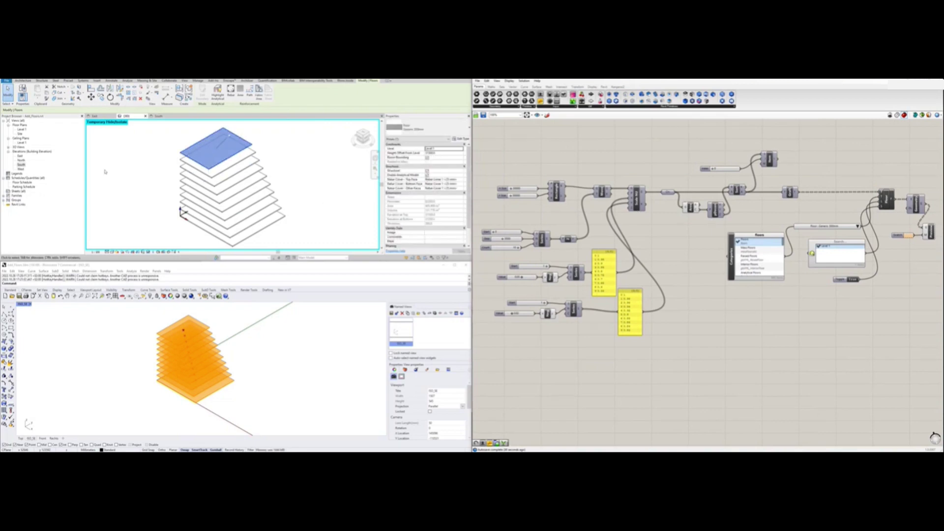
{"action": "left_click", "coordinate": [16, 177]}
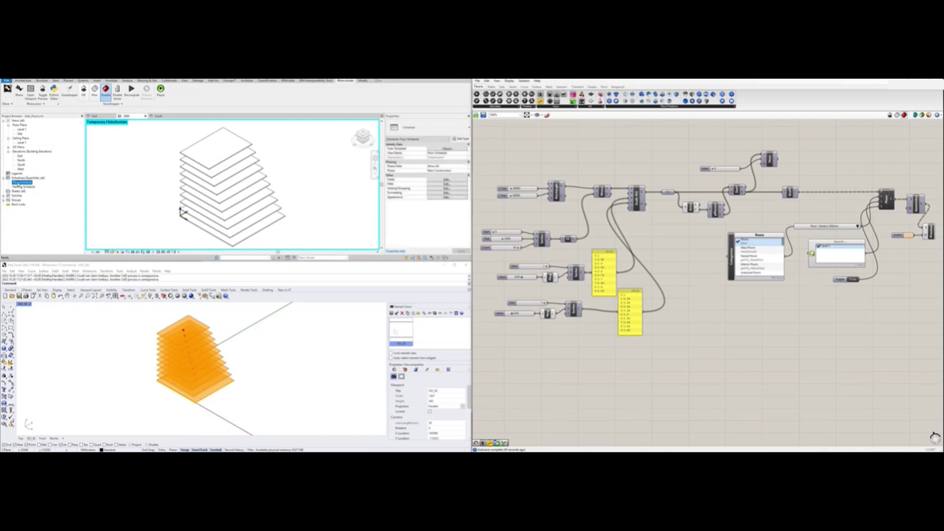
{"action": "right_click", "coordinate": [28, 178]}
{"action": "left_click", "coordinate": [44, 182]}
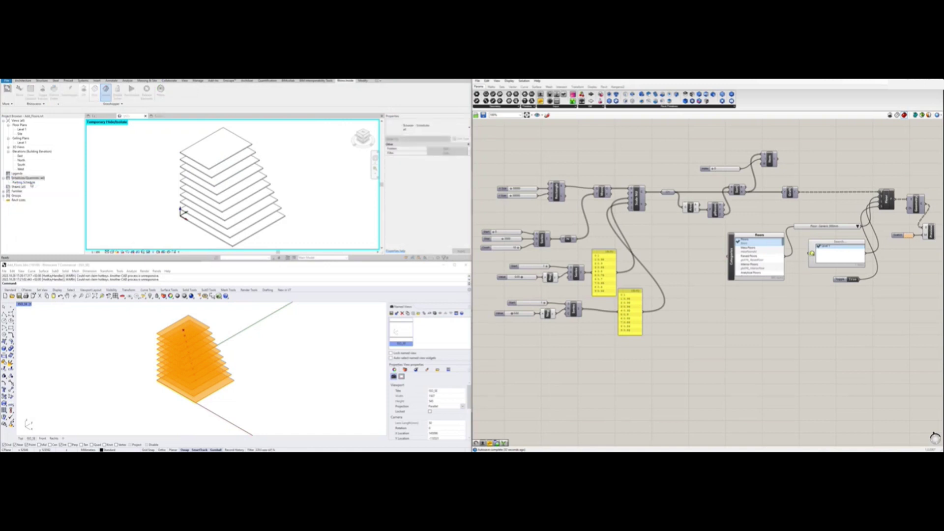
{"action": "left_click", "coordinate": [172, 163]}
{"action": "scroll", "coordinate": [170, 177], "scroll_direction": "down", "scroll_amount": 10}
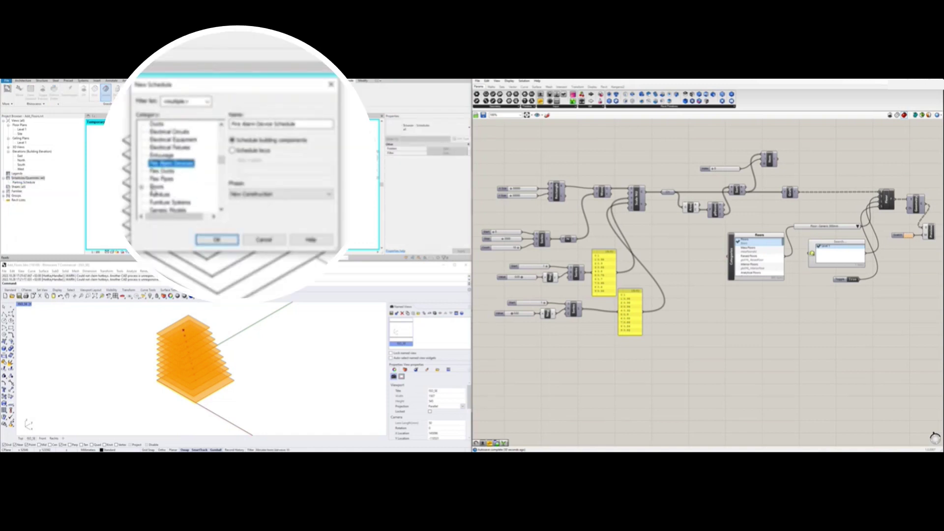
{"action": "left_click", "coordinate": [156, 187]}
{"action": "left_click", "coordinate": [227, 204]}
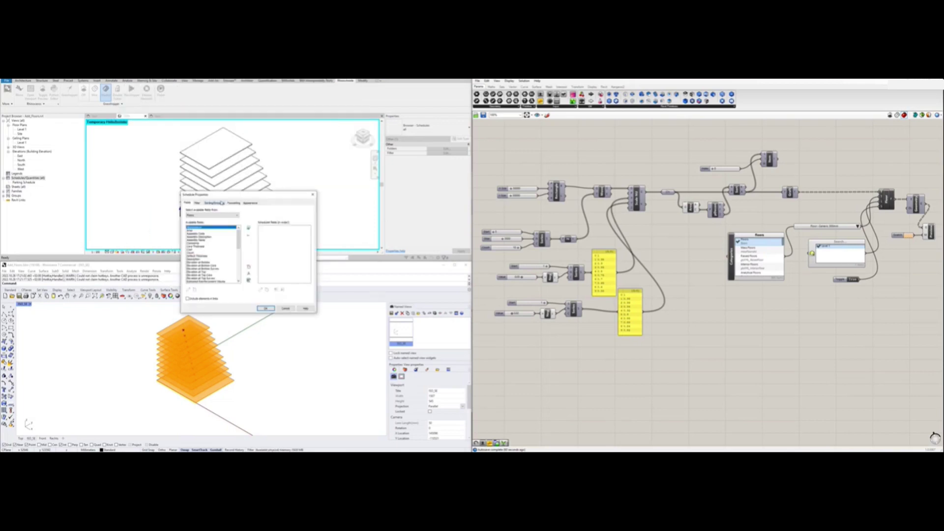
Add Area, Family and Type, Level, and Height Offset From Level fields to the schedule.
{"action": "left_click", "coordinate": [251, 204]}
{"action": "scroll", "coordinate": [177, 255], "scroll_direction": "down", "scroll_amount": 3}
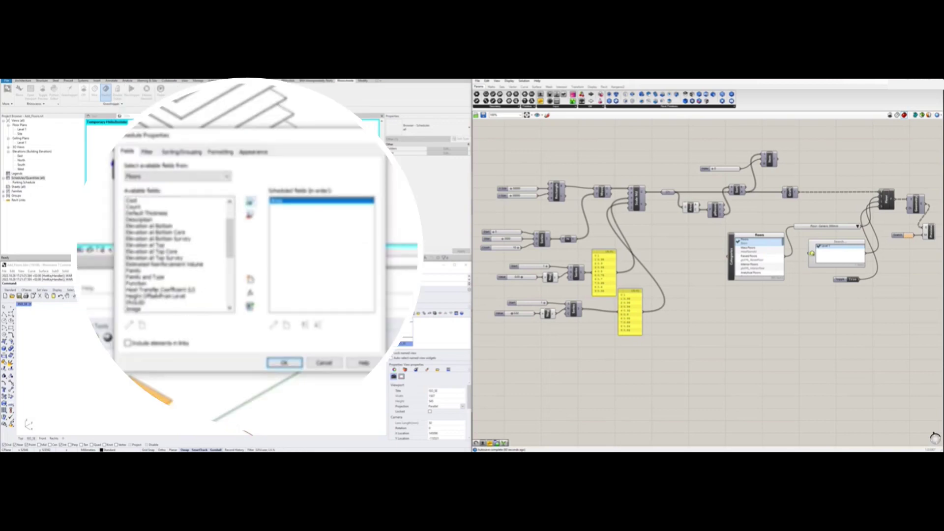
{"action": "left_click", "coordinate": [157, 277]}
{"action": "left_click", "coordinate": [251, 204]}
{"action": "scroll", "coordinate": [177, 256], "scroll_direction": "down", "scroll_amount": 2}
{"action": "scroll", "coordinate": [177, 256], "scroll_direction": "down", "scroll_amount": 2}
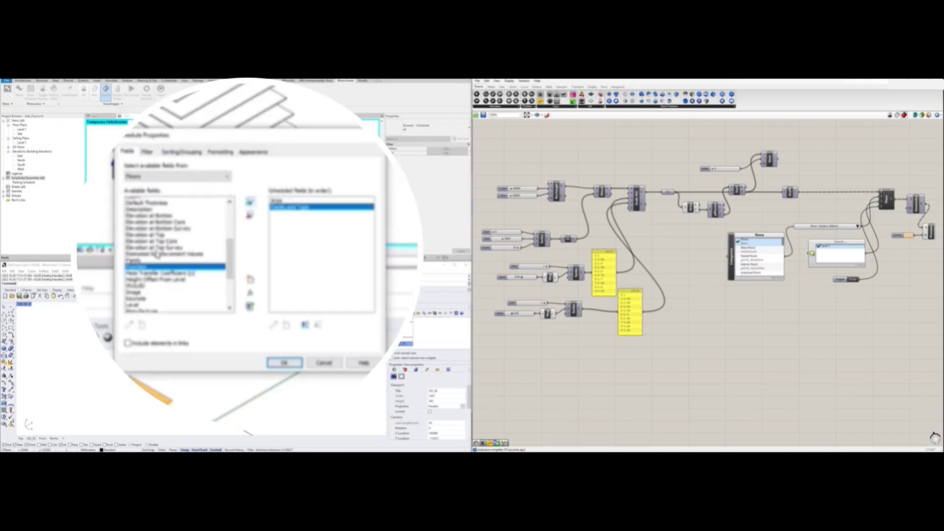
{"action": "scroll", "coordinate": [177, 256], "scroll_direction": "down", "scroll_amount": 2}
{"action": "left_click", "coordinate": [157, 257]}
{"action": "left_click", "coordinate": [251, 203]}
{"action": "scroll", "coordinate": [166, 270], "scroll_direction": "down", "scroll_amount": 3}
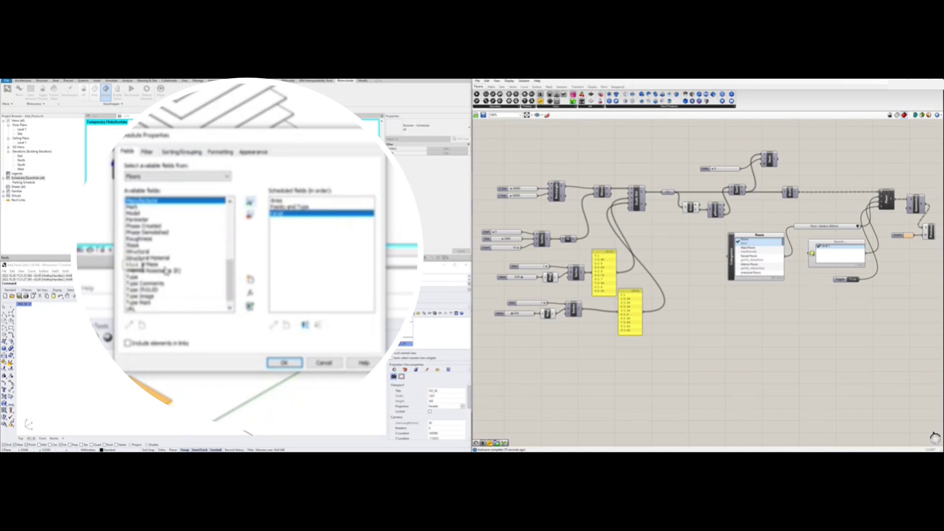
{"action": "scroll", "coordinate": [162, 246], "scroll_direction": "up", "scroll_amount": 1}
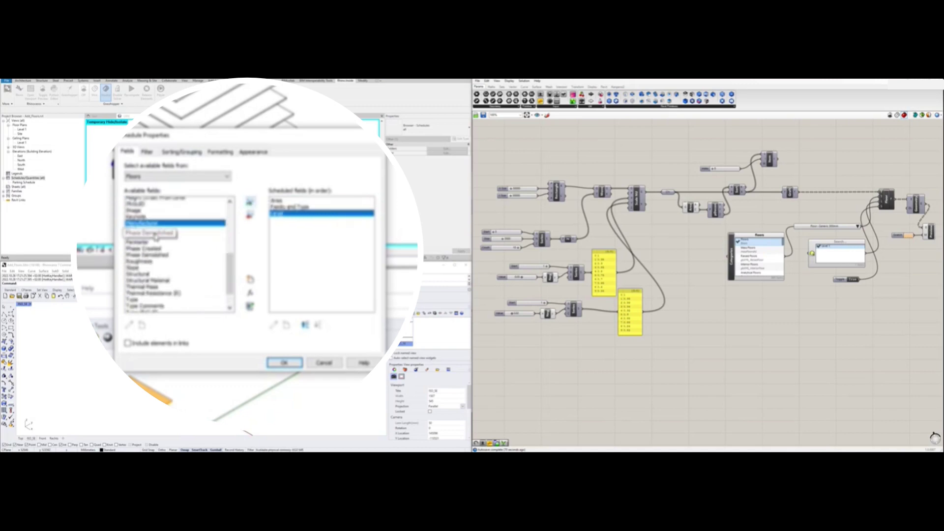
{"action": "scroll", "coordinate": [162, 246], "scroll_direction": "up", "scroll_amount": 2}
{"action": "left_click", "coordinate": [179, 234]}
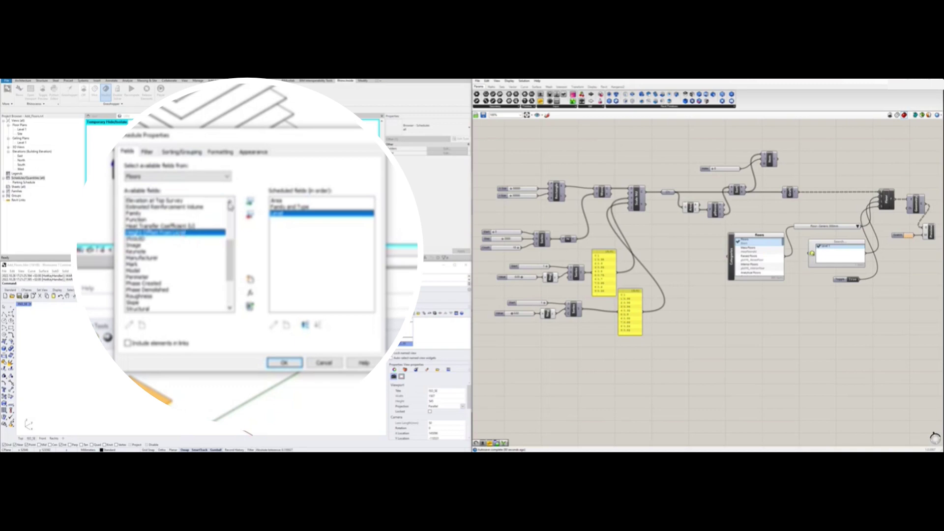
{"action": "left_click", "coordinate": [250, 201]}
Move Area and Family and Type down the field order and create the Floor Schedule.
{"action": "left_click", "coordinate": [281, 201]}
{"action": "left_click", "coordinate": [320, 325]}
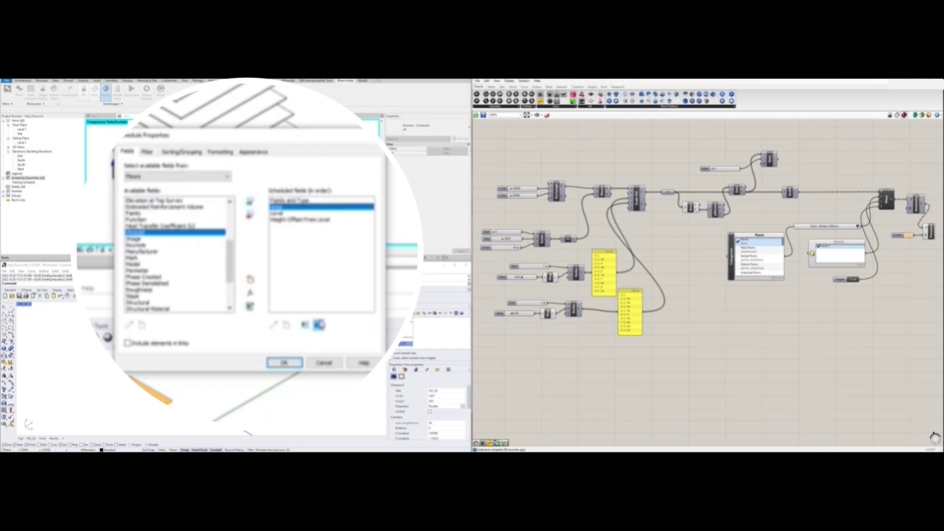
{"action": "left_click", "coordinate": [301, 201]}
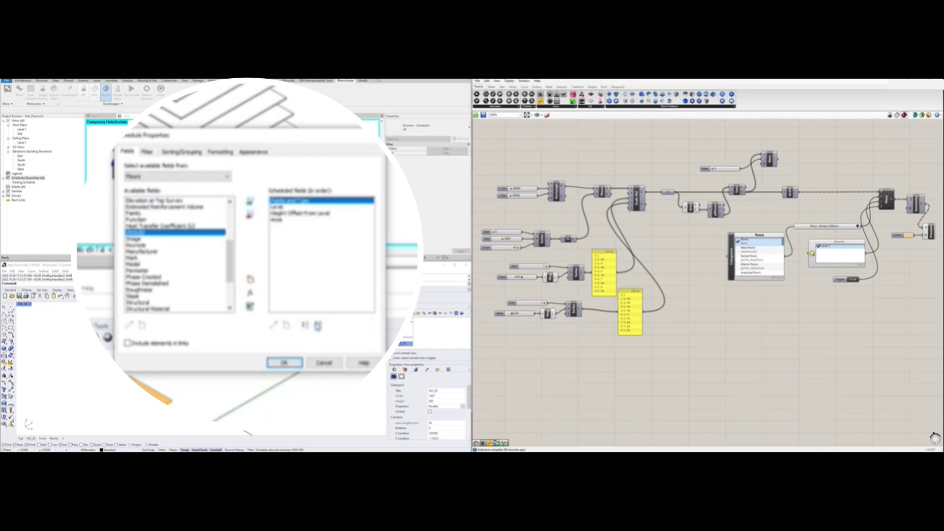
{"action": "left_click", "coordinate": [318, 324]}
{"action": "left_click", "coordinate": [283, 366]}
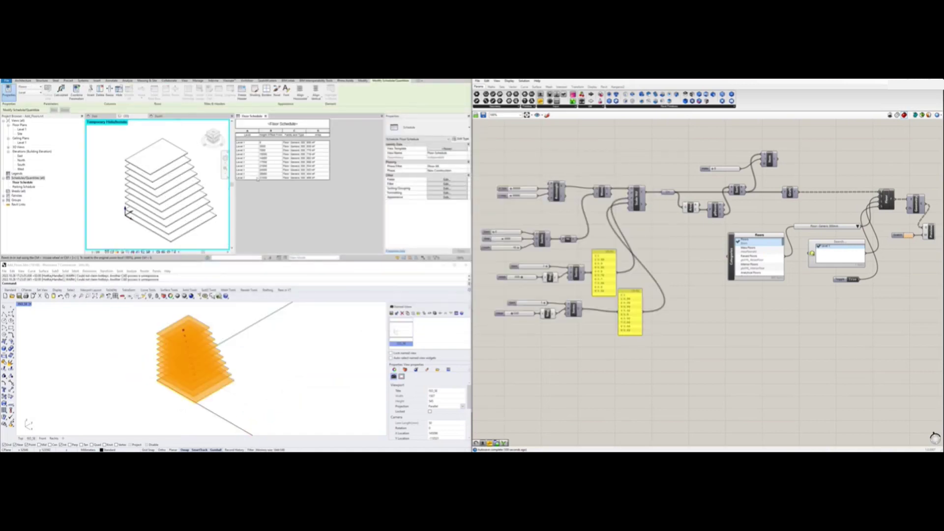
Widen the Floor Schedule columns and turn on Grand totals in Sorting/Grouping.
{"action": "left_click_drag", "start_coordinate": [273, 109], "coordinate": [299, 109]}
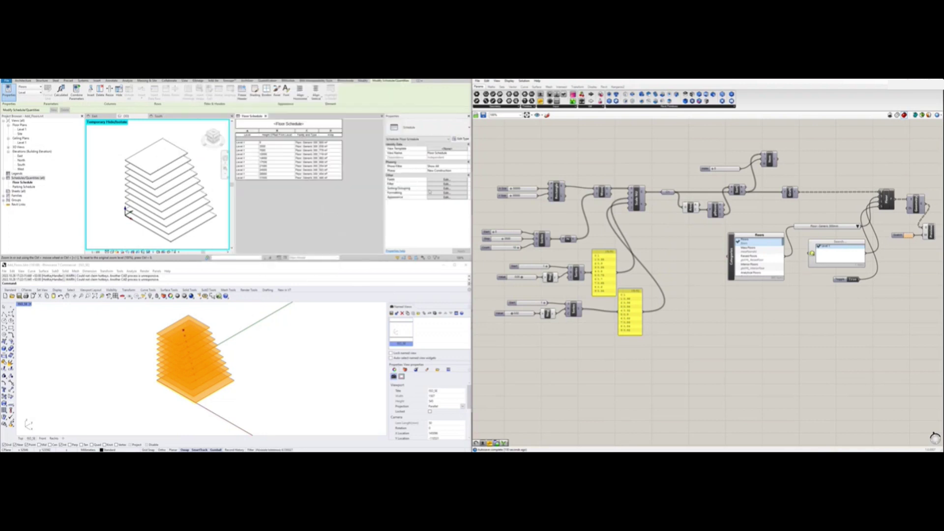
{"action": "left_click", "coordinate": [447, 180]}
{"action": "left_click", "coordinate": [183, 152]}
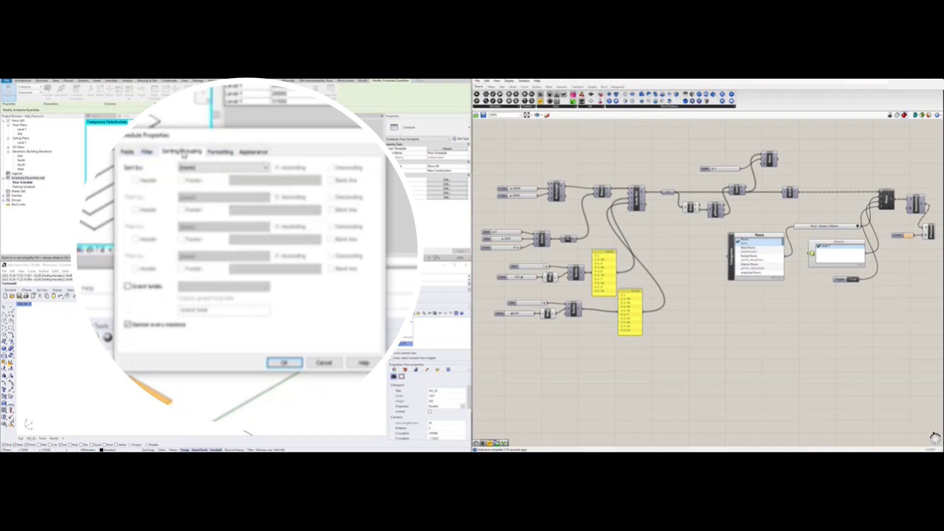
{"action": "left_click", "coordinate": [128, 287]}
{"action": "left_click", "coordinate": [283, 363]}
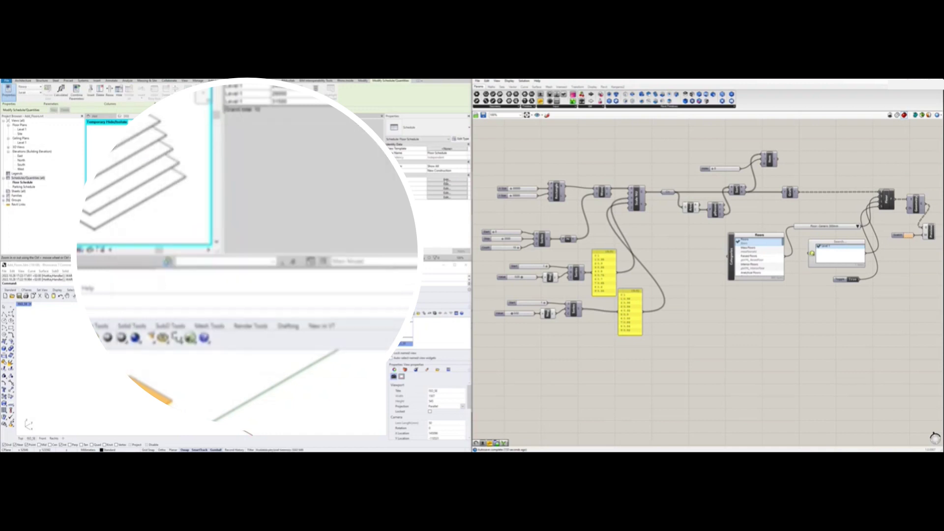
Set the Area field's formatting to Calculate totals.
{"action": "left_click", "coordinate": [447, 180]}
{"action": "left_click", "coordinate": [220, 152]}
{"action": "left_click", "coordinate": [169, 193]}
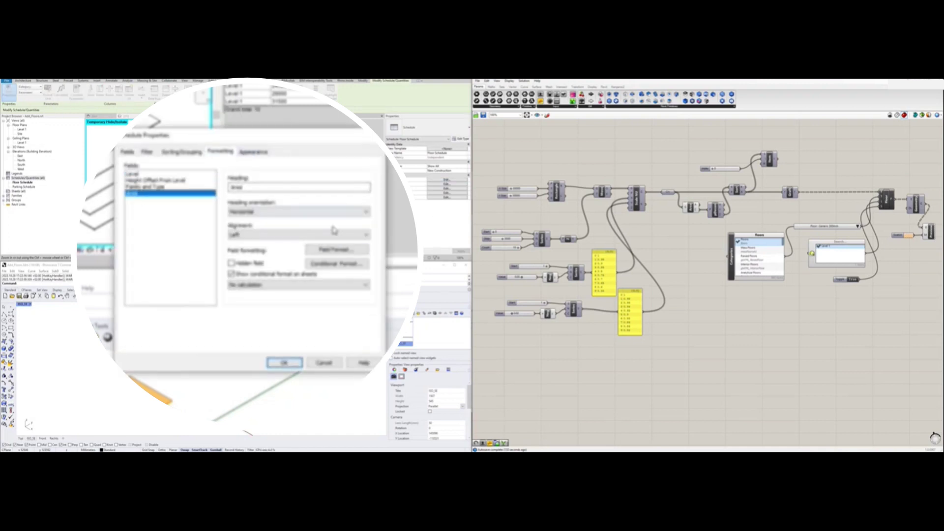
{"action": "left_click", "coordinate": [298, 284]}
{"action": "left_click", "coordinate": [282, 296]}
Confirm the schedule settings, open the South elevation and select Level 1.
{"action": "left_click", "coordinate": [284, 363]}
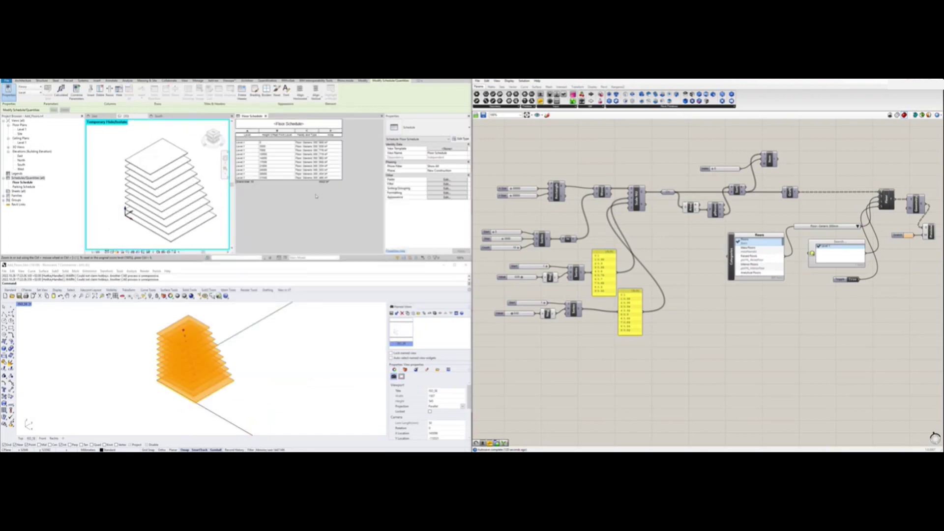
{"action": "left_click", "coordinate": [112, 142]}
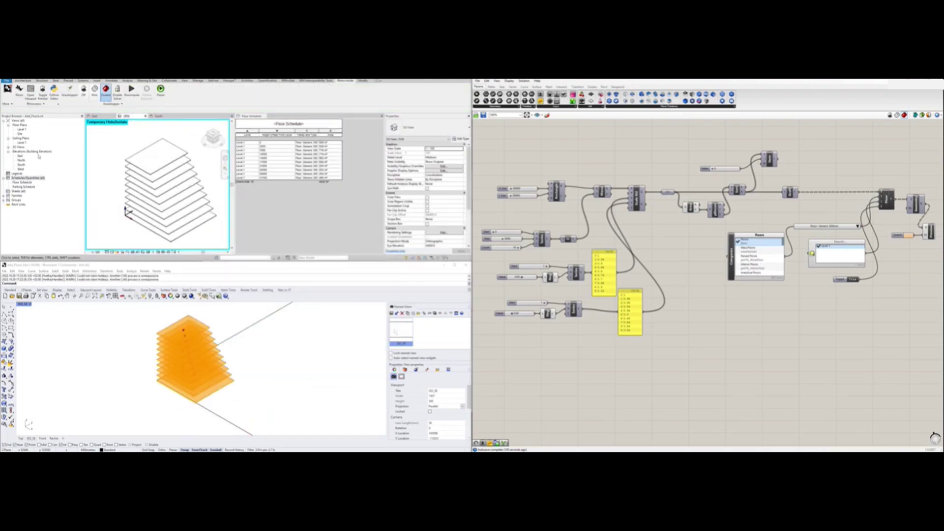
{"action": "left_click", "coordinate": [159, 117]}
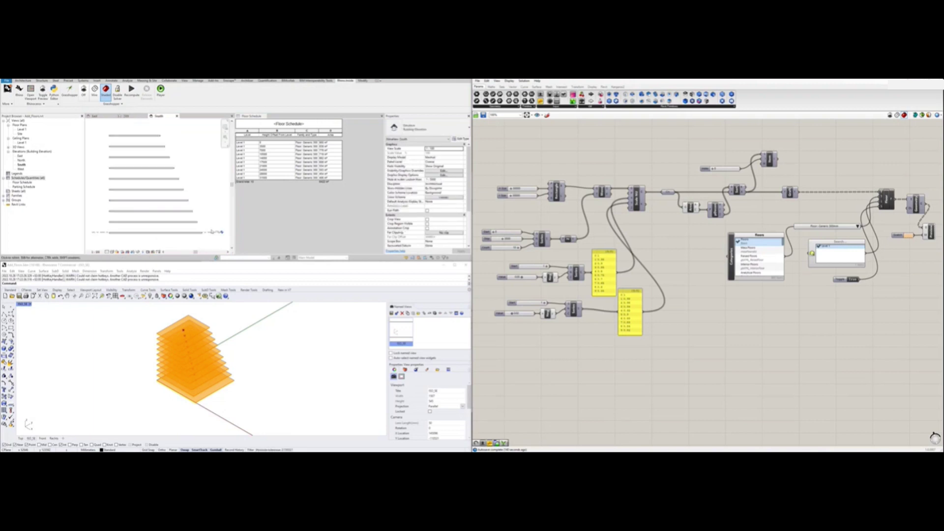
{"action": "left_click", "coordinate": [212, 231]}
{"action": "left_click_drag", "start_coordinate": [235, 200], "coordinate": [264, 200]}
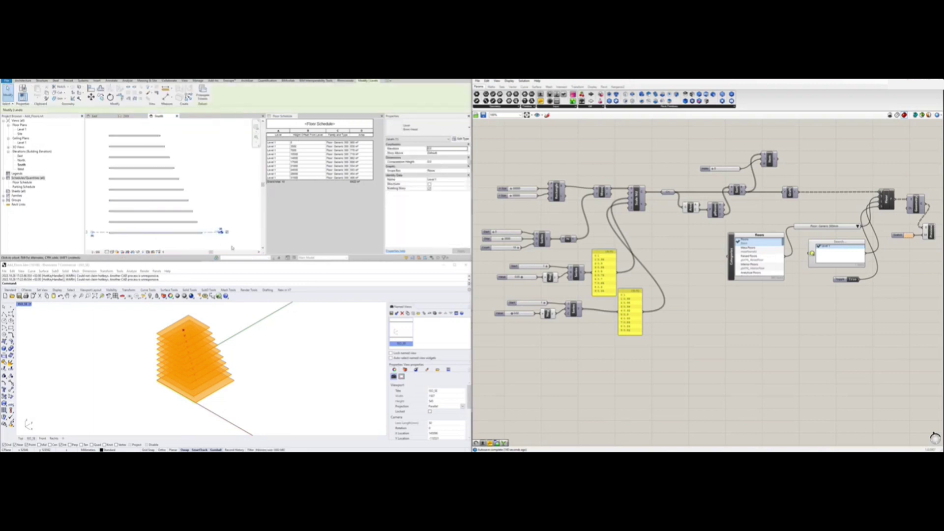
{"action": "scroll", "coordinate": [218, 239], "scroll_direction": "up", "scroll_amount": 3}
Copy Level 1 up 3500 and name the new level Level 2.
{"action": "key", "text": "c"}
{"action": "key", "text": "o"}
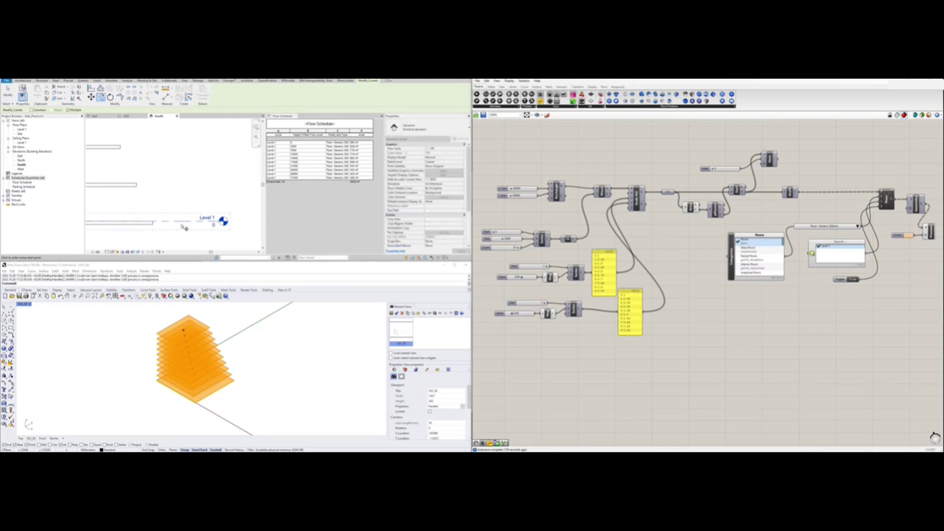
{"action": "left_click", "coordinate": [183, 222]}
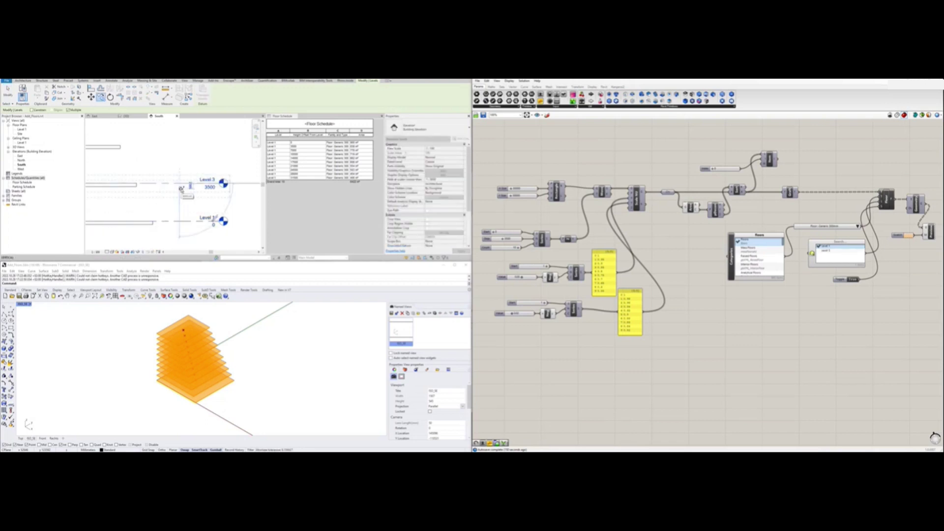
{"action": "left_click", "coordinate": [182, 189]}
{"action": "key", "text": "Escape"}
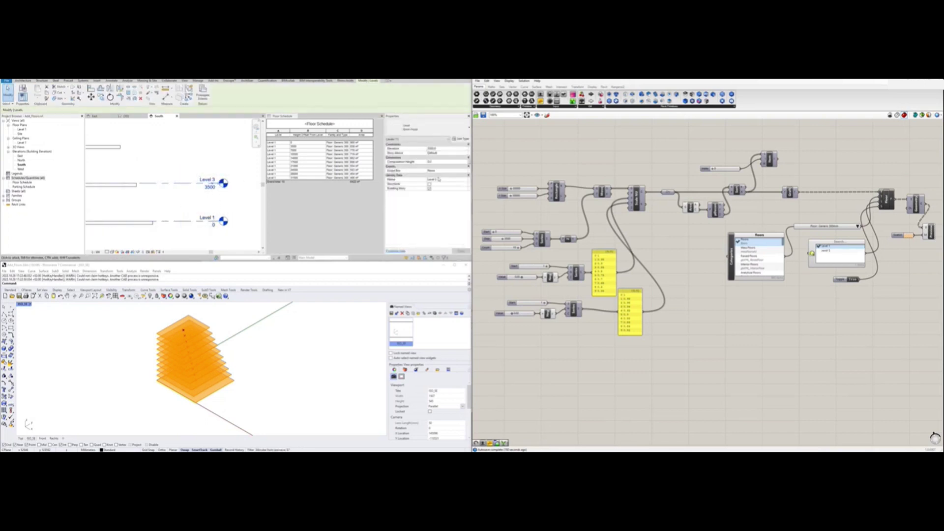
{"action": "left_click", "coordinate": [438, 179]}
{"action": "key", "text": "Return"}
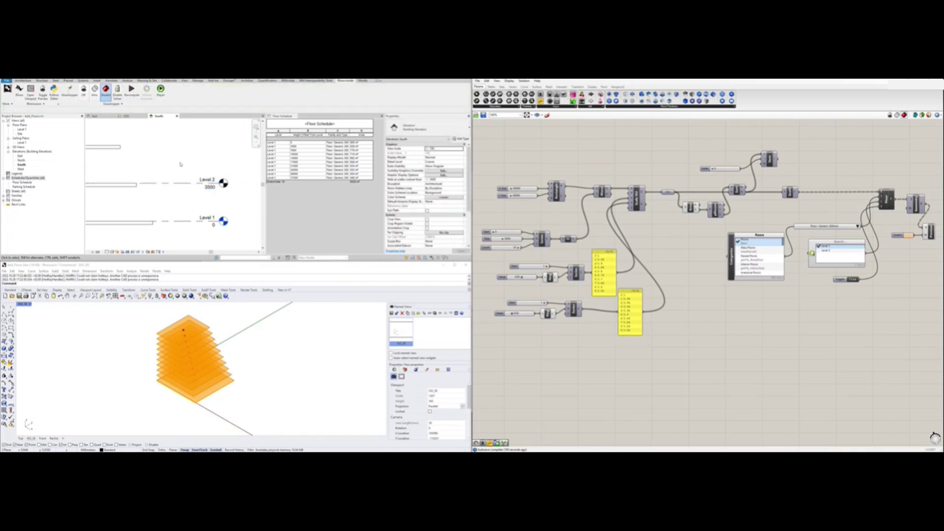
Copy levels repeatedly at 3500 spacing up to Level 10 at 31500.
{"action": "key", "text": "c"}
{"action": "key", "text": "o"}
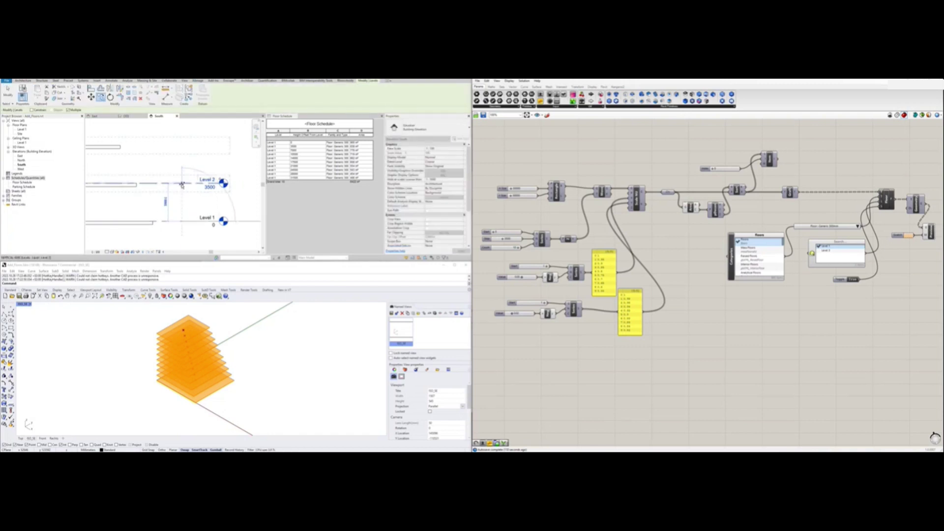
{"action": "scroll", "coordinate": [182, 207], "scroll_direction": "down", "scroll_amount": 2}
{"action": "left_click", "coordinate": [182, 177]}
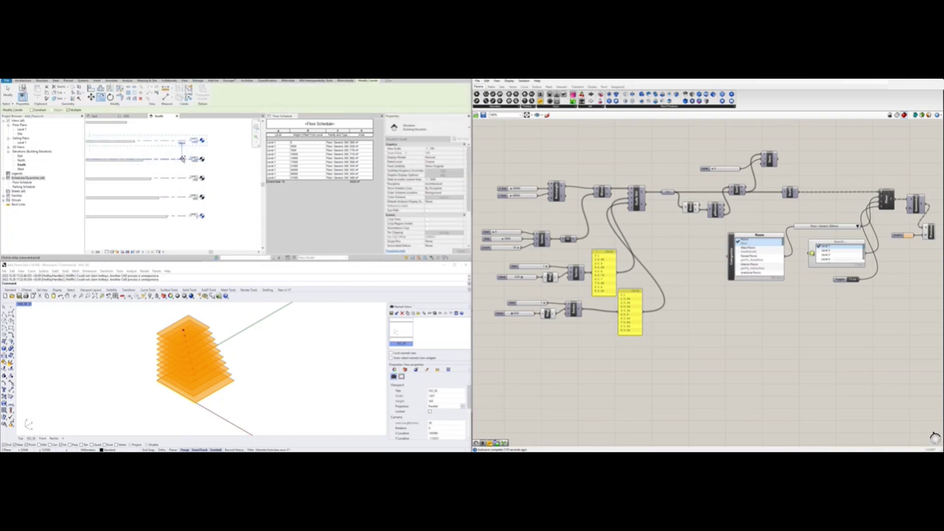
{"action": "left_click", "coordinate": [181, 184]}
{"action": "scroll", "coordinate": [178, 195], "scroll_direction": "down", "scroll_amount": 1}
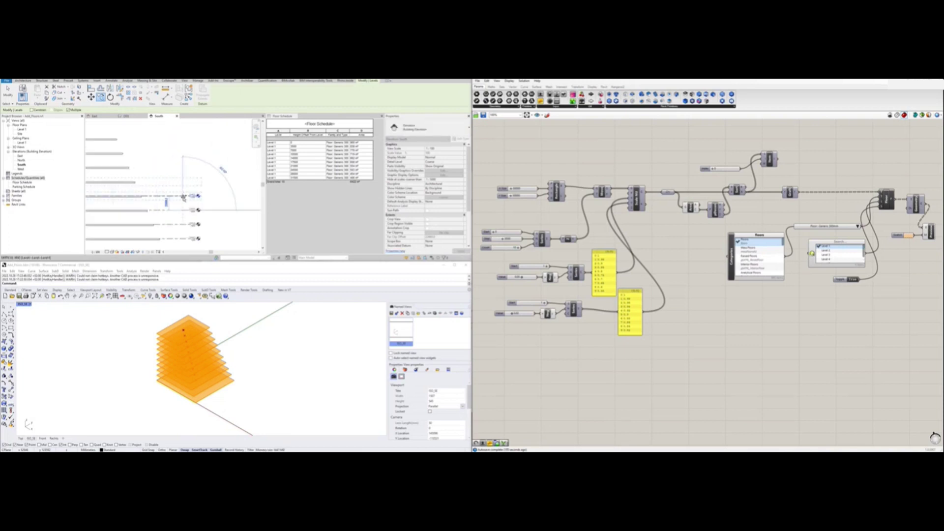
{"action": "left_click", "coordinate": [179, 196]}
{"action": "left_click", "coordinate": [182, 181]}
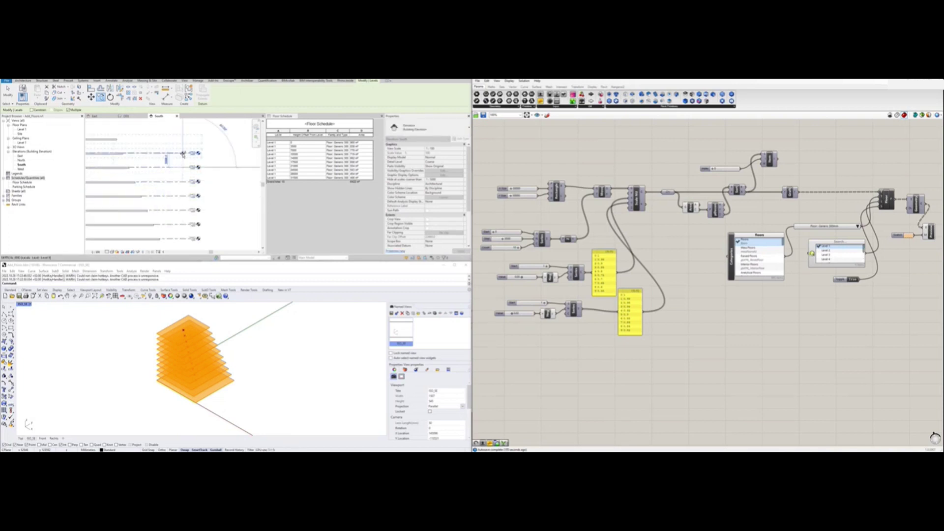
{"action": "left_click", "coordinate": [192, 153]}
{"action": "key", "text": "Escape"}
{"action": "scroll", "coordinate": [180, 157], "scroll_direction": "up", "scroll_amount": 5}
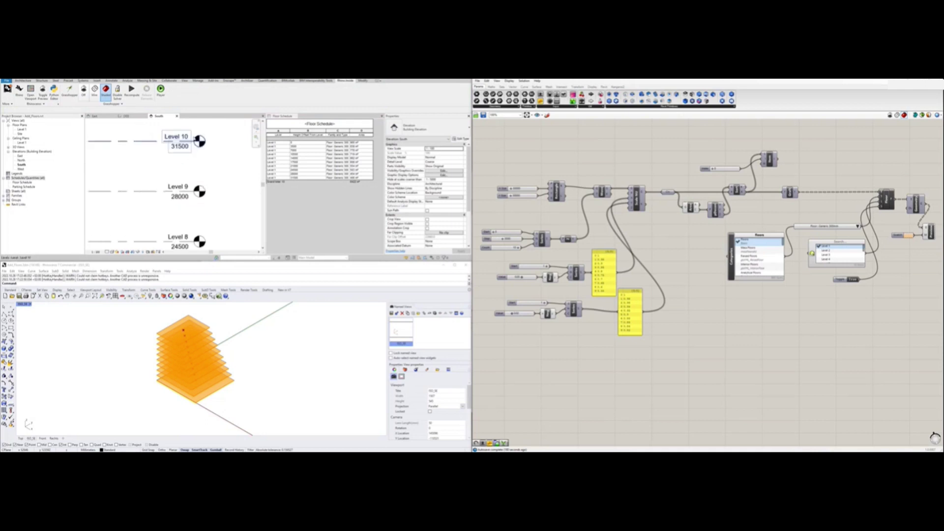
{"action": "scroll", "coordinate": [180, 158], "scroll_direction": "down", "scroll_amount": 4}
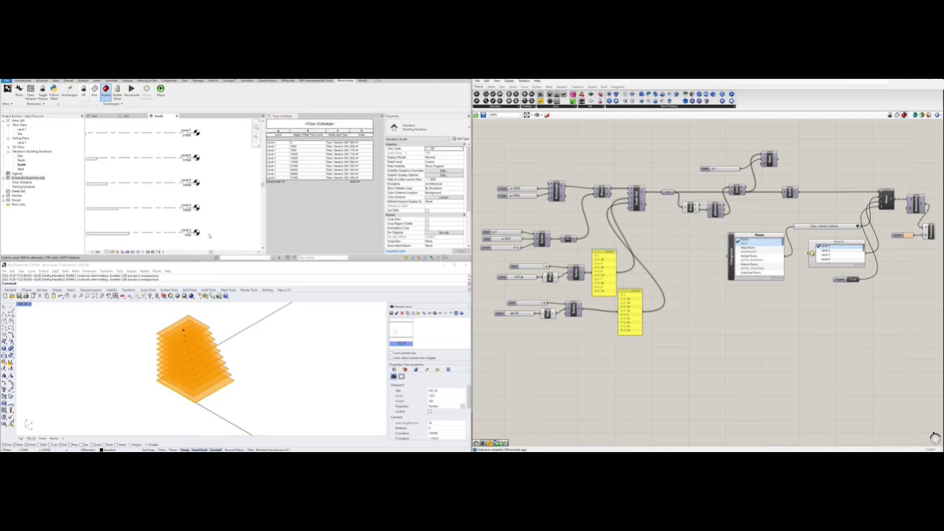
{"action": "scroll", "coordinate": [194, 216], "scroll_direction": "up", "scroll_amount": 2}
{"action": "scroll", "coordinate": [194, 219], "scroll_direction": "down", "scroll_amount": 3}
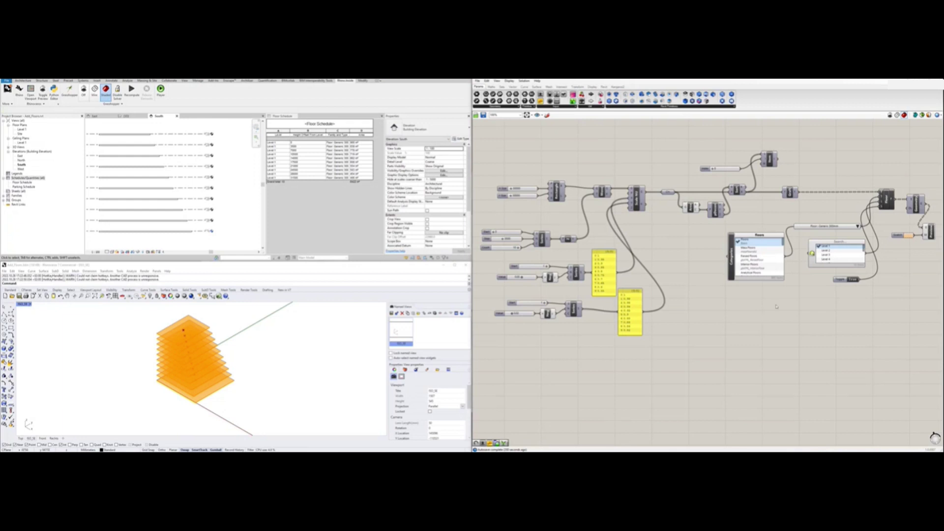
Add a Level component set to all project levels beside the Floor input.
{"action": "right_click", "coordinate": [816, 287]}
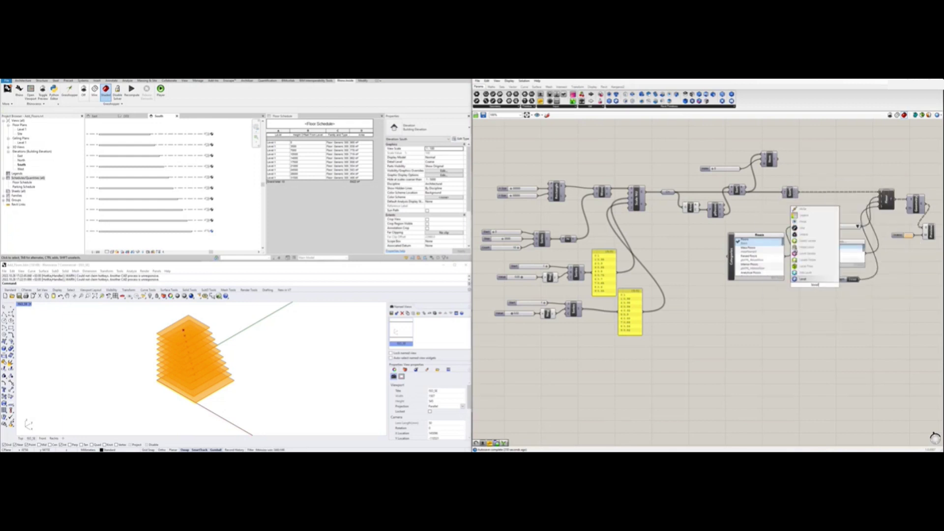
{"action": "key", "text": "Return"}
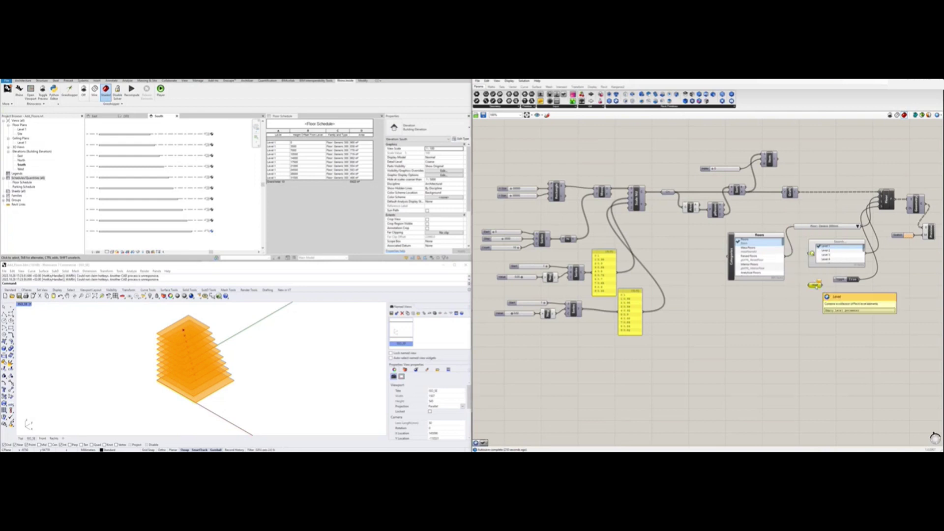
{"action": "right_click", "coordinate": [815, 285]}
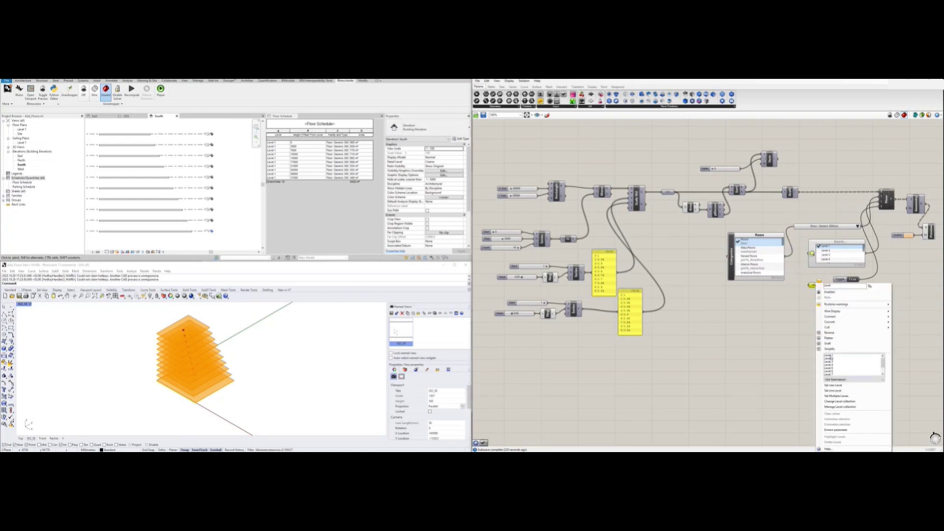
{"action": "left_click_drag", "start_coordinate": [831, 363], "coordinate": [838, 380]}
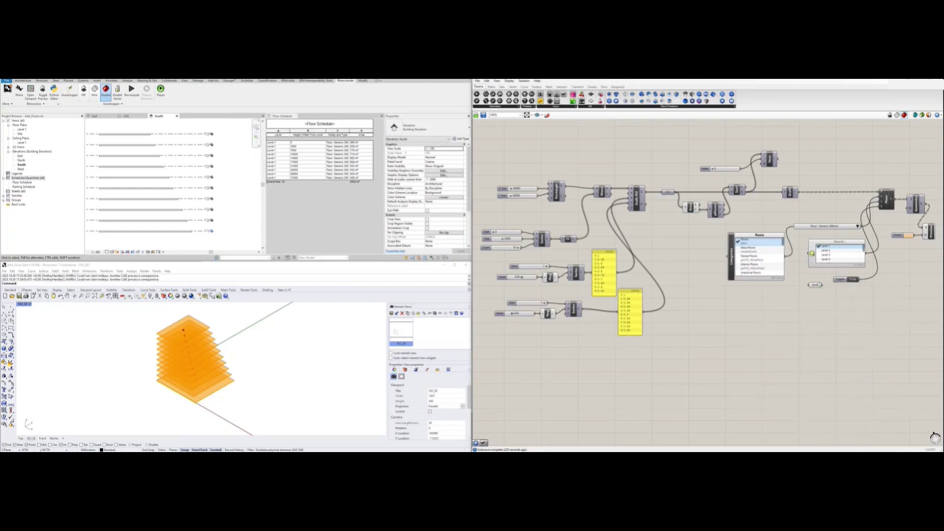
{"action": "left_click", "coordinate": [826, 288]}
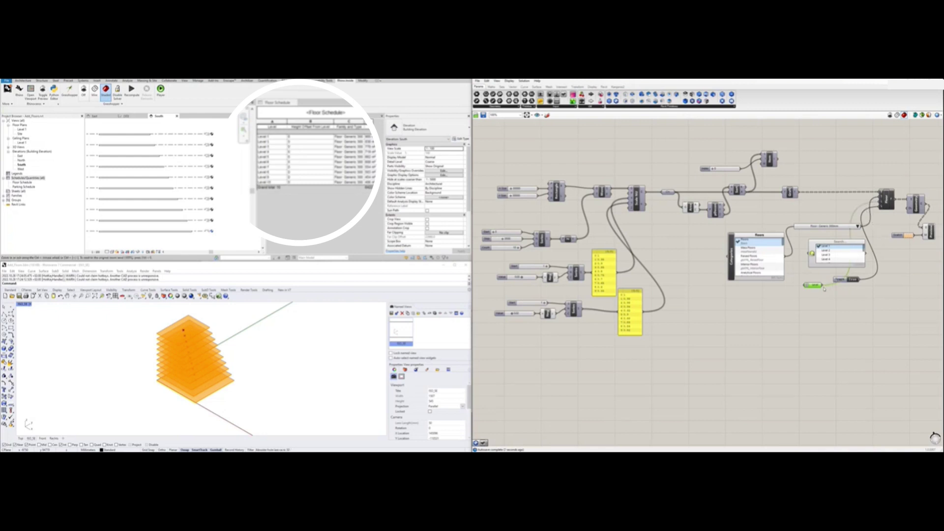
{"action": "mouse_move", "coordinate": [824, 288]}
{"action": "left_mouse_down"}
{"action": "mouse_move", "coordinate": [855, 236]}
{"action": "mouse_move", "coordinate": [831, 207]}
{"action": "left_mouse_up"}
{"action": "left_click", "coordinate": [832, 223]}
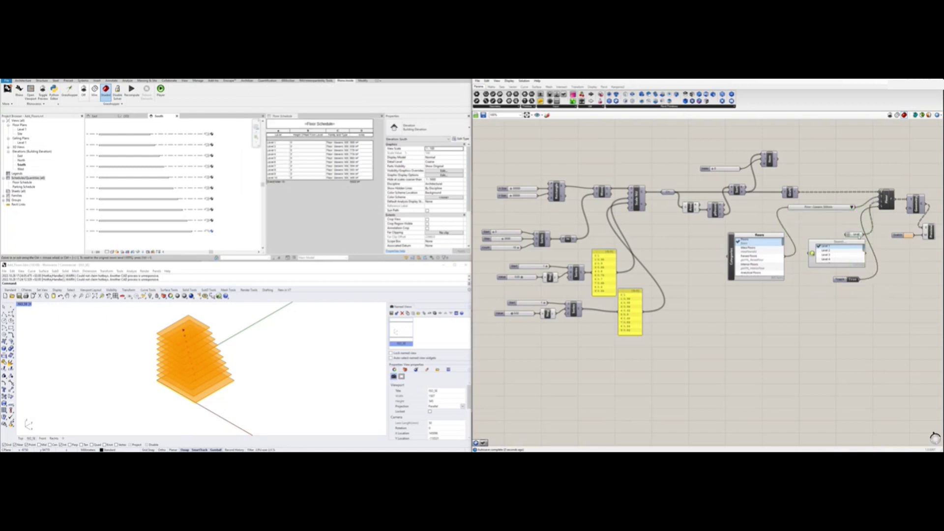
Attach a panel listing the Level component's output, then select a floor in Revit.
{"action": "right_click_drag", "start_coordinate": [860, 236], "coordinate": [820, 235]}
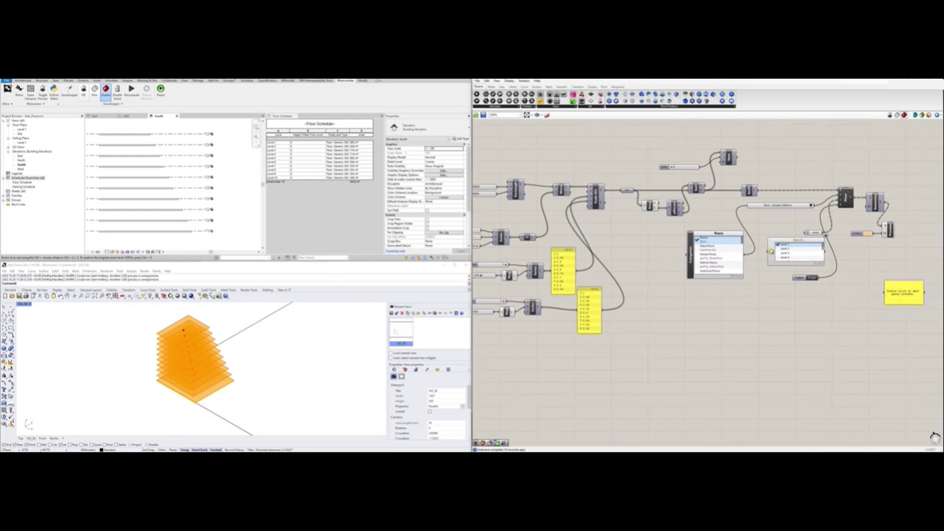
{"action": "mouse_move", "coordinate": [827, 235]}
{"action": "left_mouse_down"}
{"action": "mouse_move", "coordinate": [885, 292]}
{"action": "mouse_move", "coordinate": [860, 394]}
{"action": "mouse_move", "coordinate": [873, 344]}
{"action": "mouse_move", "coordinate": [892, 344]}
{"action": "left_mouse_up"}
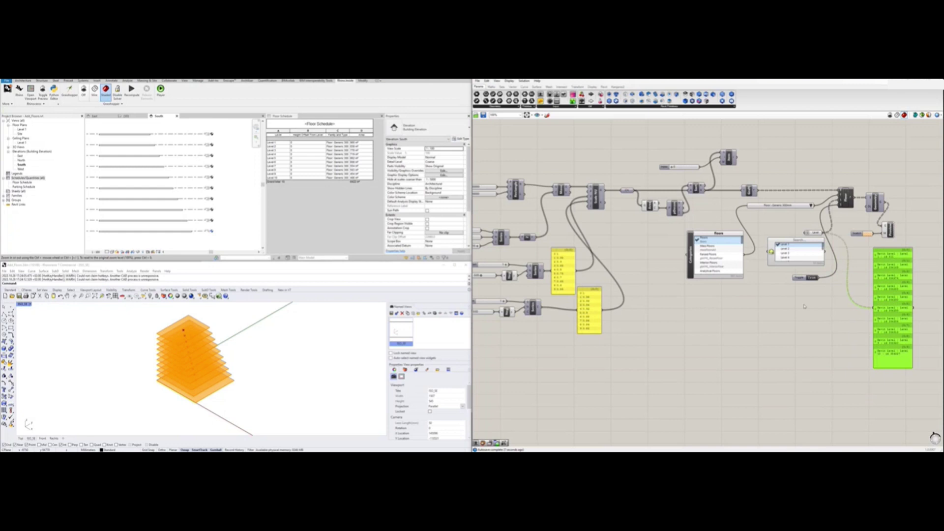
{"action": "left_click", "coordinate": [785, 304]}
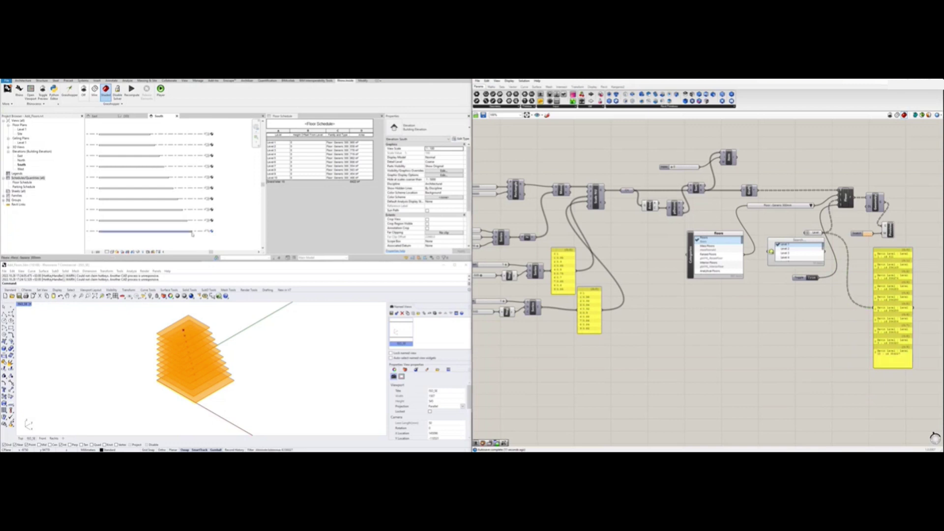
{"action": "left_click", "coordinate": [181, 221]}
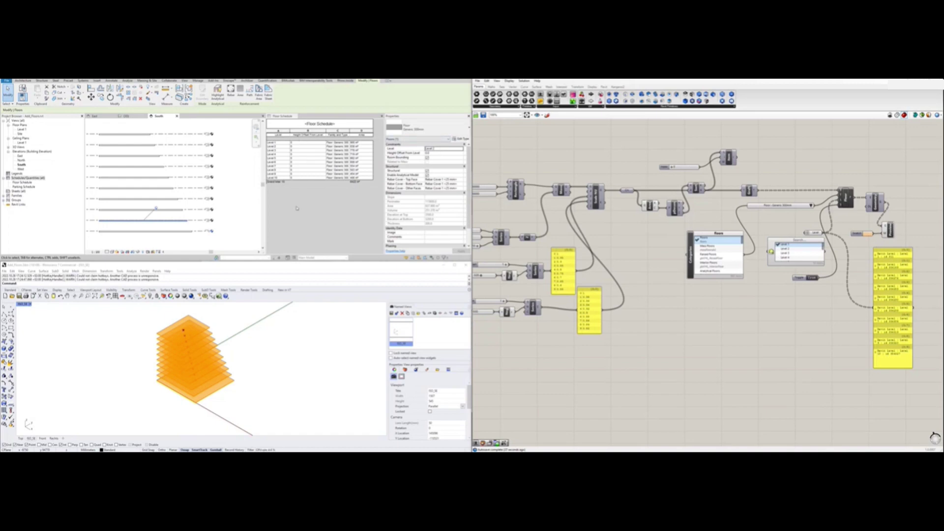
Add a Curve parameter for the floor outlines and hide its incoming wire.
{"action": "left_click", "coordinate": [329, 197]}
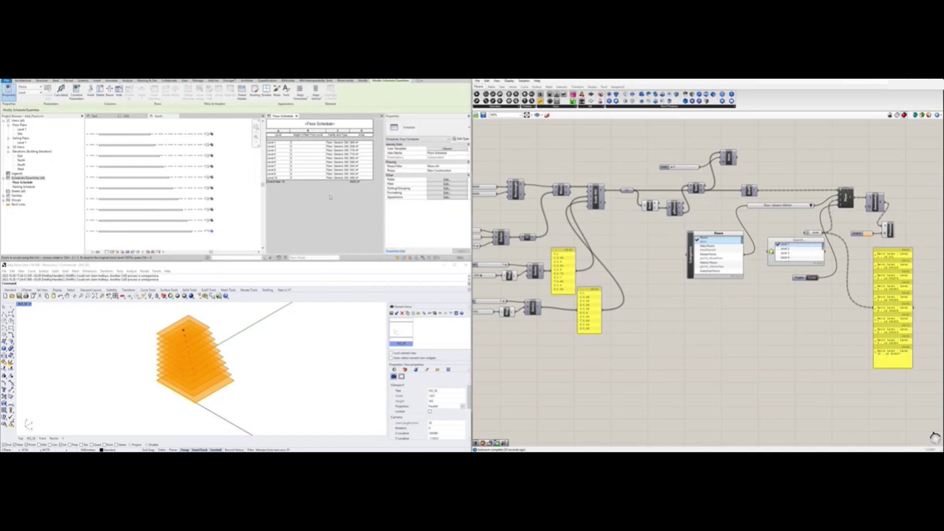
{"action": "scroll", "coordinate": [632, 260], "scroll_direction": "down", "scroll_amount": 1}
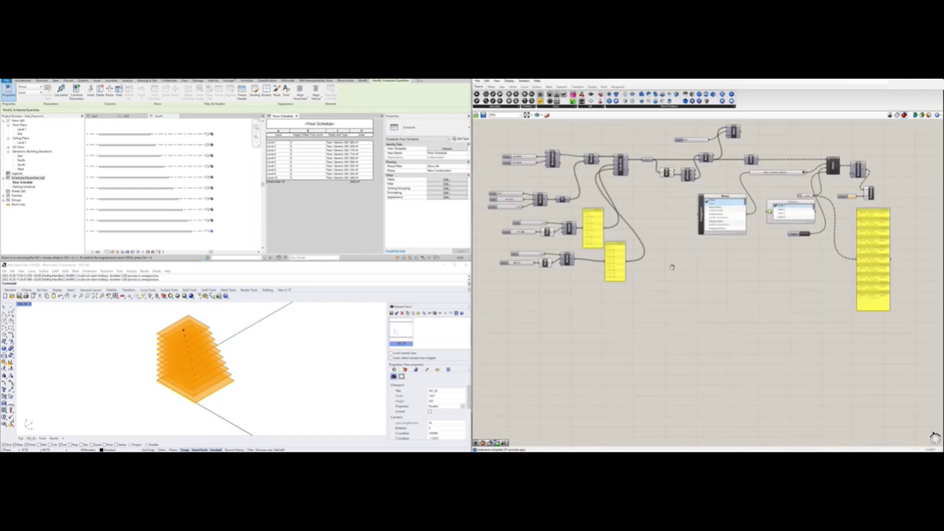
{"action": "scroll", "coordinate": [671, 268], "scroll_direction": "down", "scroll_amount": 1}
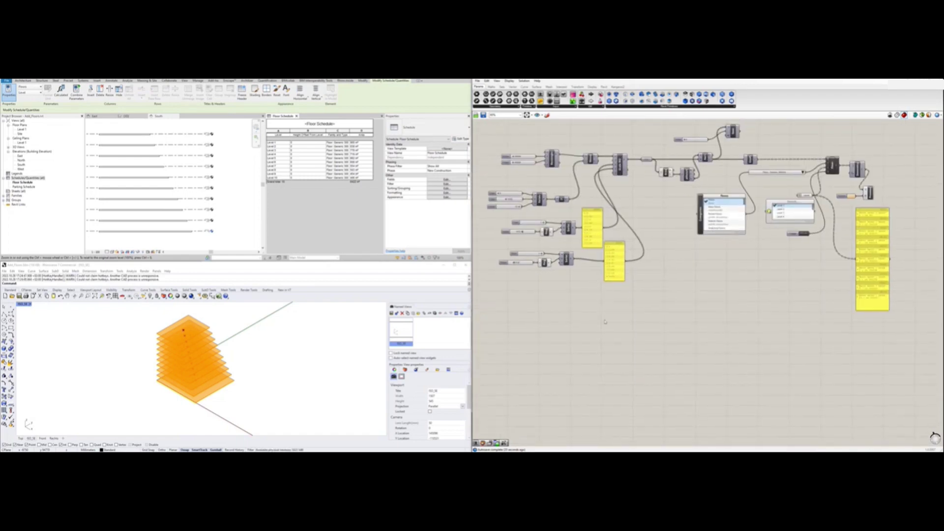
{"action": "double_click", "coordinate": [538, 316]}
{"action": "type", "text": "cr"}
{"action": "double_click", "coordinate": [571, 317]}
{"action": "key", "text": "Return"}
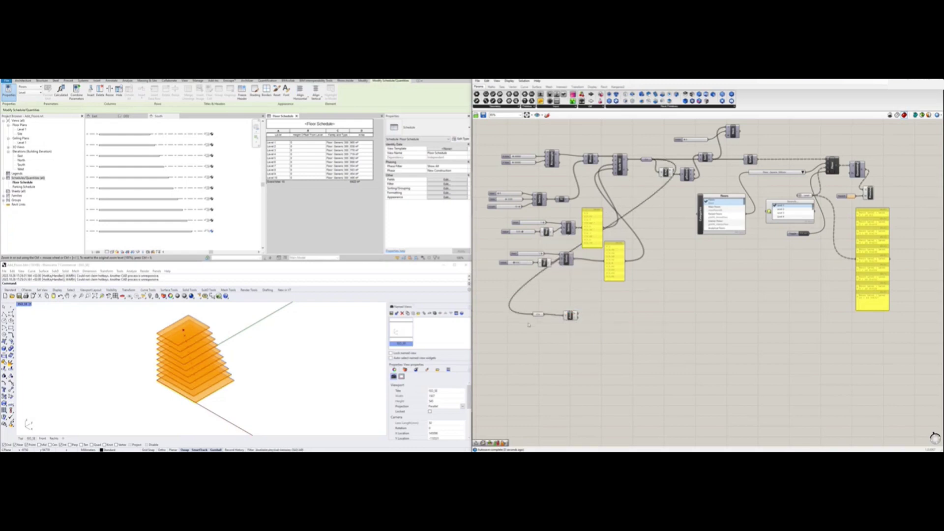
{"action": "scroll", "coordinate": [530, 321], "scroll_direction": "up", "scroll_amount": 5}
{"action": "right_click", "coordinate": [546, 297]}
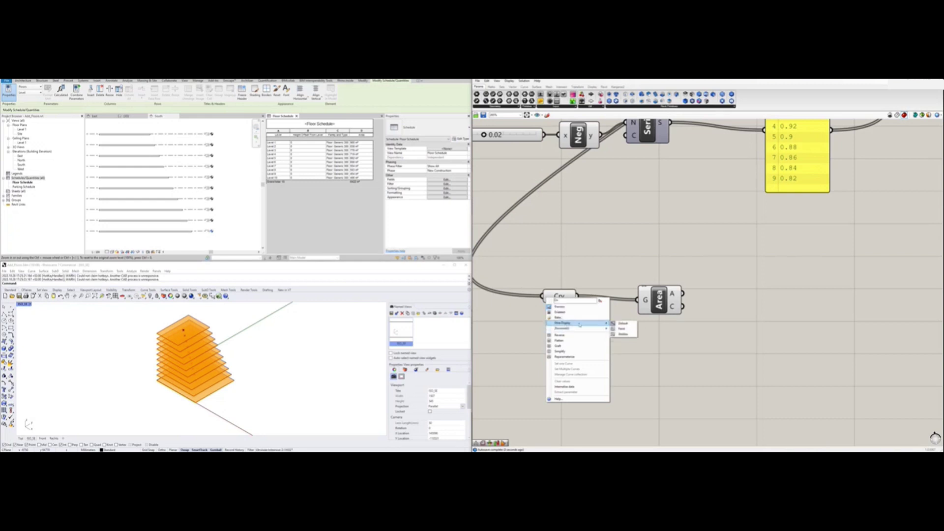
{"action": "left_click", "coordinate": [563, 300]}
{"action": "scroll", "coordinate": [562, 301], "scroll_direction": "down", "scroll_amount": 3}
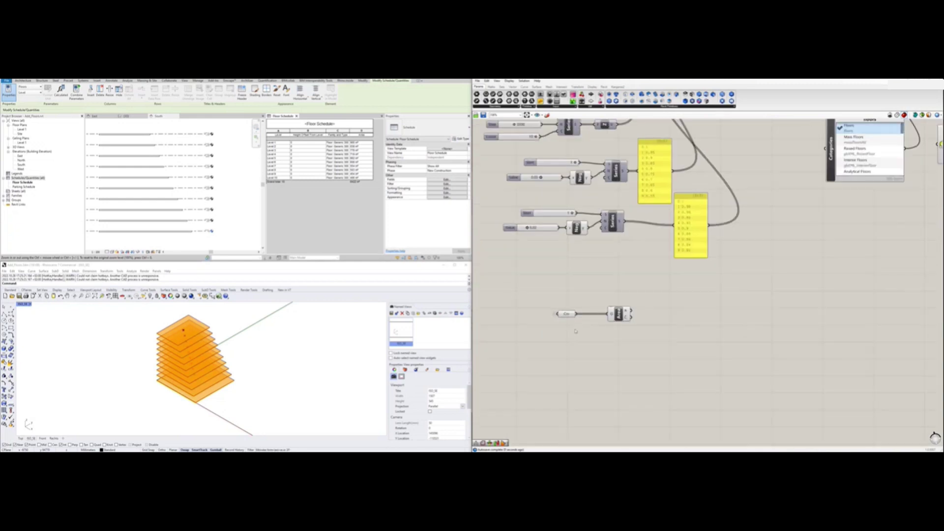
Divide each outline's Area by a 1000000 slider and feed the results into Mass Addition.
{"action": "double_click", "coordinate": [662, 305]}
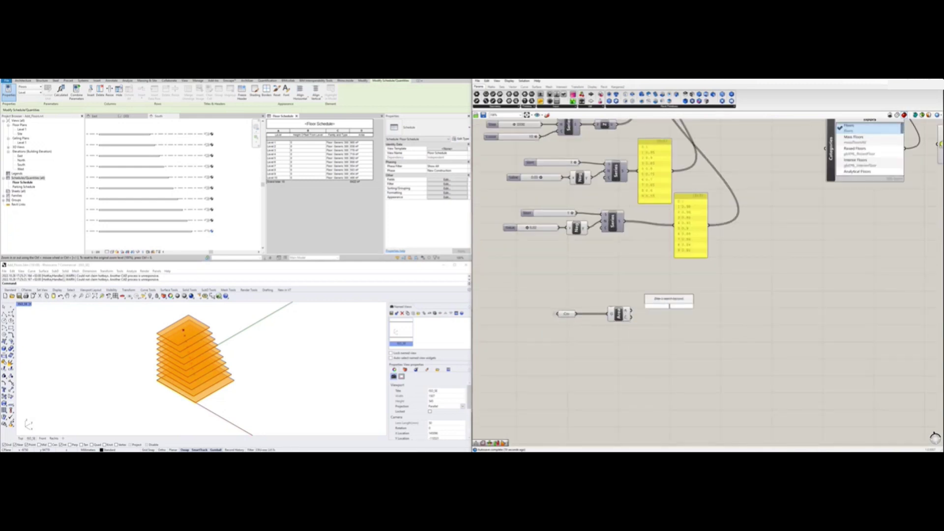
{"action": "type", "text": "deconstruct"}
{"action": "left_click", "coordinate": [668, 303]}
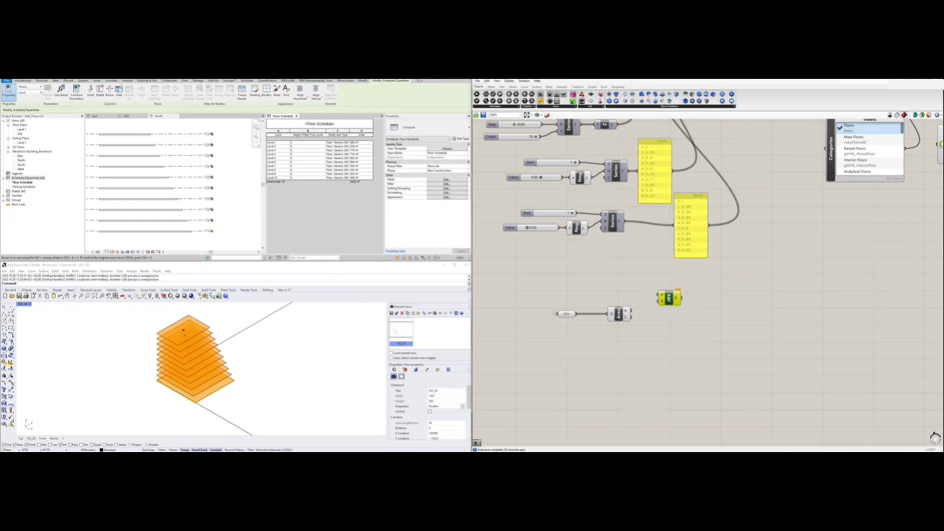
{"action": "double_click", "coordinate": [595, 285]}
{"action": "left_click_drag", "start_coordinate": [631, 312], "coordinate": [658, 300]}
{"action": "type", "text": "1000000"}
{"action": "key", "text": "Return"}
{"action": "right_click", "coordinate": [724, 301]}
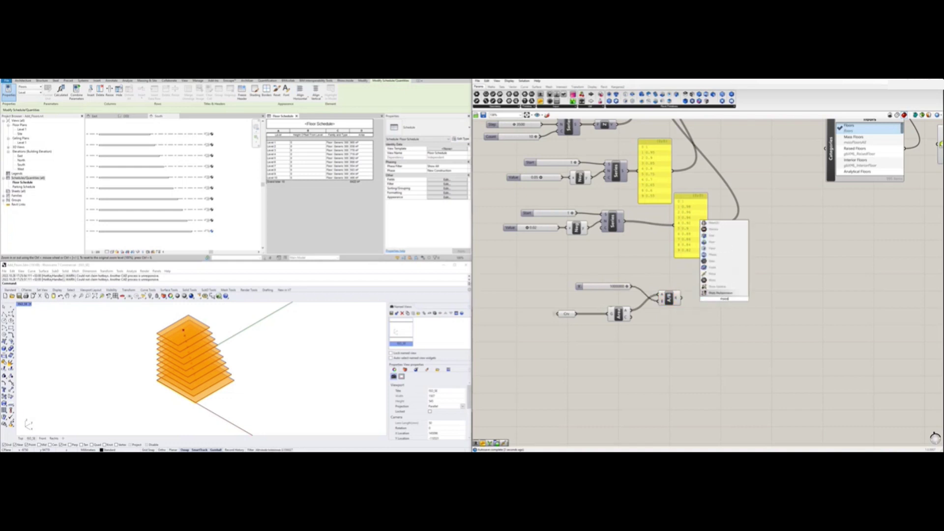
{"action": "type", "text": "grid"}
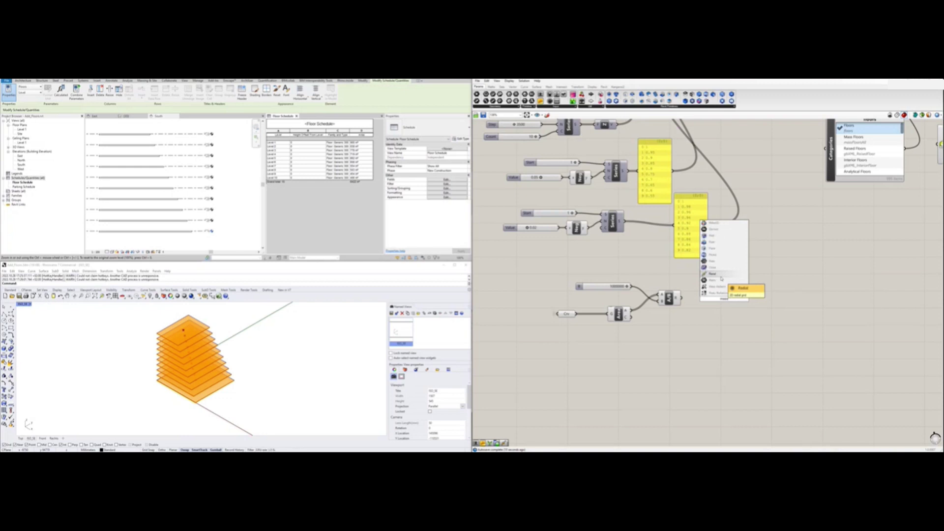
{"action": "left_click", "coordinate": [721, 278]}
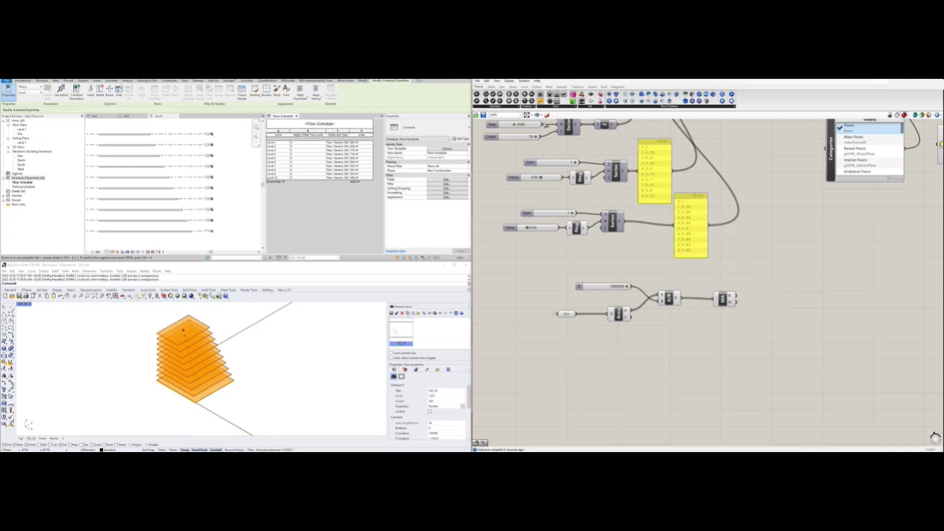
Add panels to display the summed area and the per-floor areas.
{"action": "right_click_drag", "start_coordinate": [806, 300], "coordinate": [787, 244]}
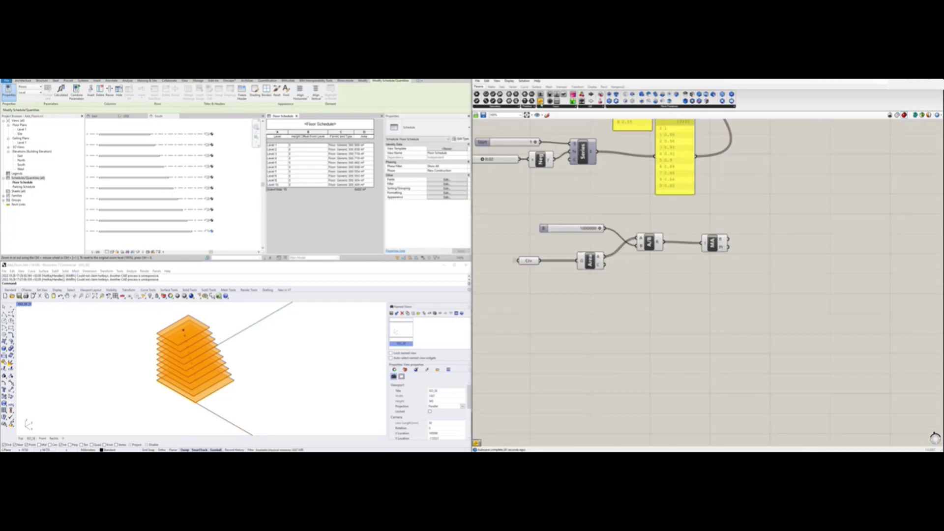
{"action": "mouse_move", "coordinate": [540, 102]}
{"action": "left_mouse_down"}
{"action": "mouse_move", "coordinate": [774, 246]}
{"action": "mouse_move", "coordinate": [801, 300]}
{"action": "left_mouse_up"}
{"action": "mouse_move", "coordinate": [664, 241]}
{"action": "left_mouse_down"}
{"action": "mouse_move", "coordinate": [767, 299]}
{"action": "mouse_move", "coordinate": [783, 359]}
{"action": "left_mouse_up"}
{"action": "left_click_drag", "start_coordinate": [799, 236], "coordinate": [865, 235]}
{"action": "left_click_drag", "start_coordinate": [798, 295], "coordinate": [861, 295]}
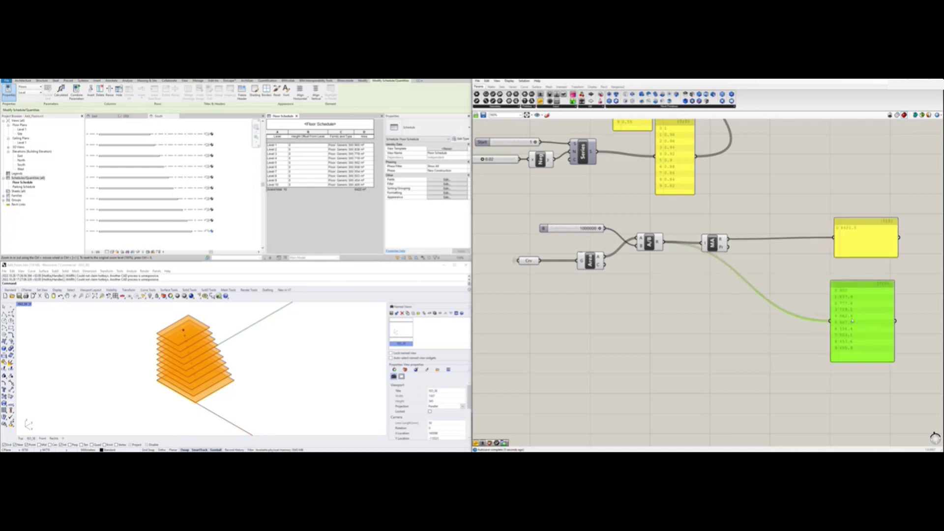
Round the total and per-floor areas into the panels, showing 900 down to 406 and 6422.
{"action": "double_click", "coordinate": [761, 258]}
{"action": "type", "text": "ma"}
{"action": "left_click", "coordinate": [752, 256]}
{"action": "mouse_move", "coordinate": [730, 240]}
{"action": "left_mouse_down"}
{"action": "mouse_move", "coordinate": [751, 258]}
{"action": "mouse_move", "coordinate": [834, 237]}
{"action": "left_mouse_up"}
{"action": "mouse_move", "coordinate": [760, 263]}
{"action": "left_mouse_down"}
{"action": "mouse_move", "coordinate": [777, 240]}
{"action": "mouse_move", "coordinate": [781, 273]}
{"action": "left_mouse_up"}
{"action": "left_click_drag", "start_coordinate": [771, 274], "coordinate": [729, 246]}
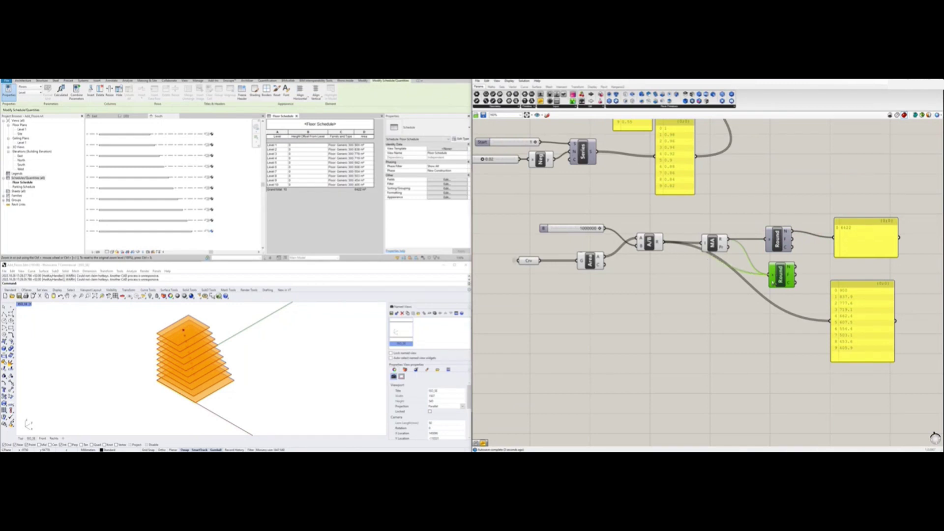
{"action": "left_click_drag", "start_coordinate": [795, 267], "coordinate": [830, 321]}
{"action": "mouse_move", "coordinate": [663, 242]}
{"action": "left_mouse_down"}
{"action": "mouse_move", "coordinate": [770, 274]}
{"action": "mouse_move", "coordinate": [779, 303]}
{"action": "left_mouse_up"}
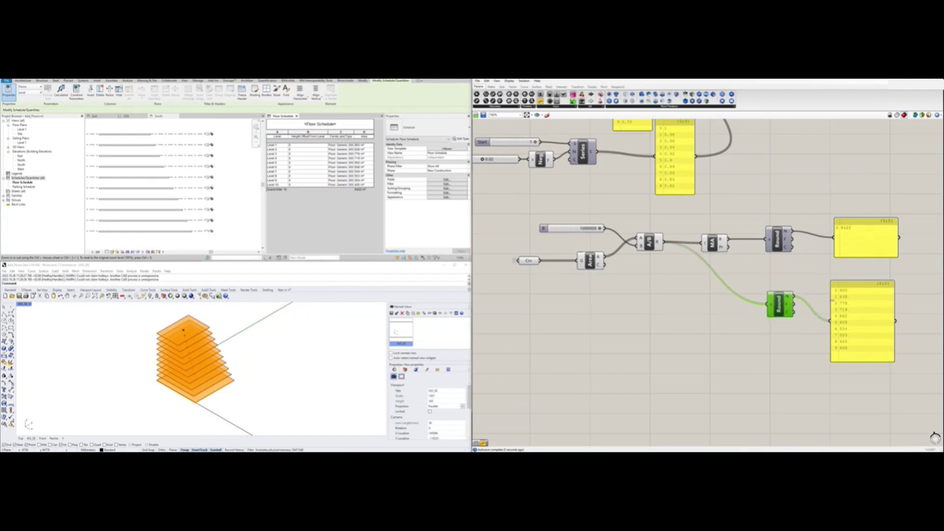
{"action": "left_click", "coordinate": [833, 301]}
Float the Floor Schedule beside the panels to compare areas, then dock it back.
{"action": "scroll", "coordinate": [852, 302], "scroll_direction": "up", "scroll_amount": 2}
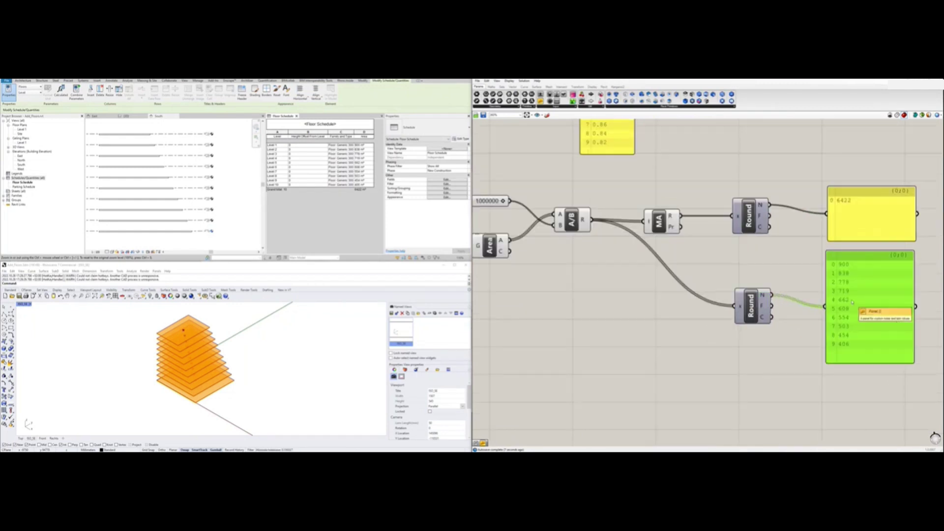
{"action": "left_click_drag", "start_coordinate": [283, 116], "coordinate": [680, 216]}
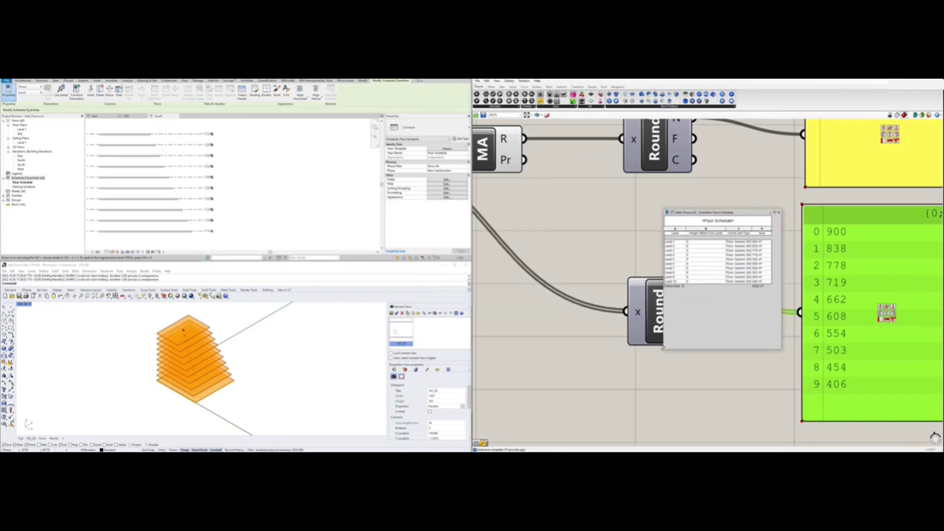
{"action": "left_click_drag", "start_coordinate": [663, 348], "coordinate": [601, 421]}
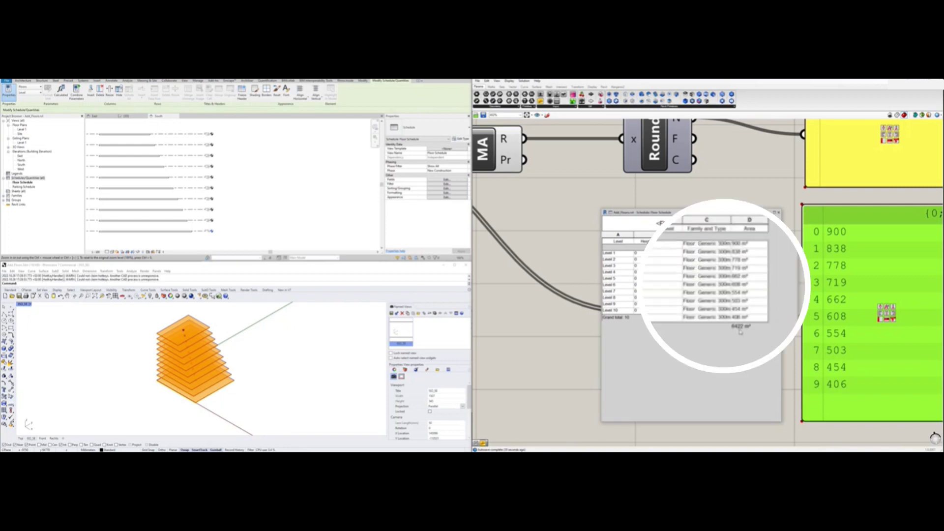
{"action": "scroll", "coordinate": [802, 352], "scroll_direction": "down", "scroll_amount": 2}
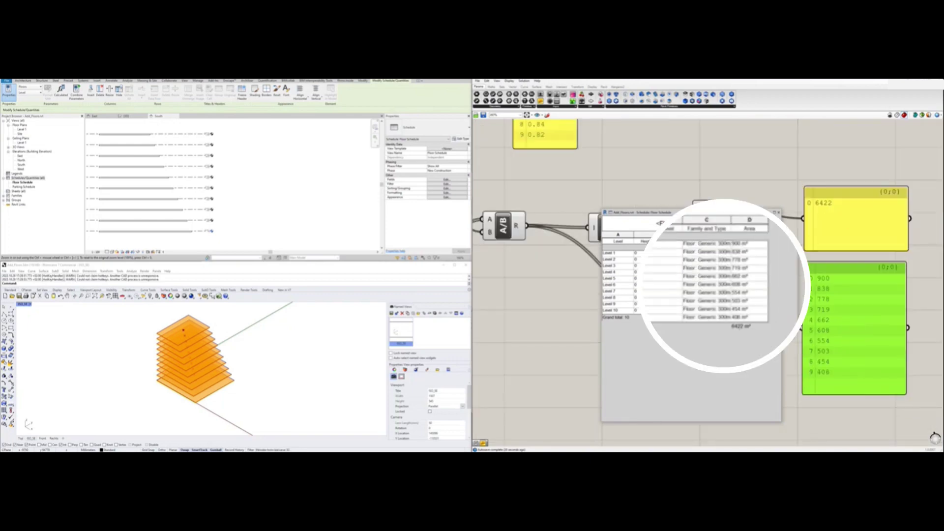
{"action": "left_click_drag", "start_coordinate": [639, 212], "coordinate": [316, 200]}
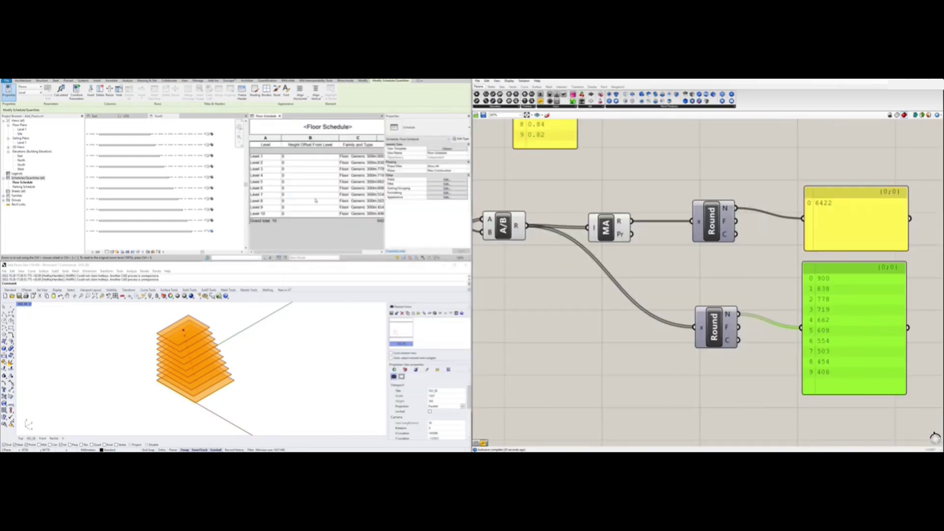
Fit the whole definition in view and show Revit's 3D floor view.
{"action": "scroll", "coordinate": [267, 185], "scroll_direction": "down", "scroll_amount": 2, "text": "ctrl"}
{"action": "scroll", "coordinate": [592, 279], "scroll_direction": "down", "scroll_amount": 1}
{"action": "scroll", "coordinate": [595, 280], "scroll_direction": "down", "scroll_amount": 1}
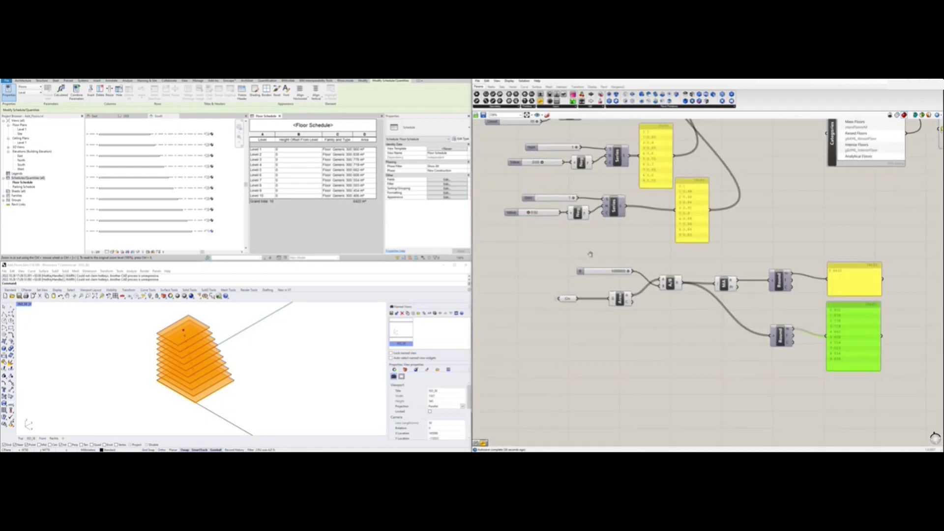
{"action": "scroll", "coordinate": [619, 285], "scroll_direction": "down", "scroll_amount": 1}
{"action": "scroll", "coordinate": [654, 292], "scroll_direction": "down", "scroll_amount": 1}
{"action": "right_click_drag", "start_coordinate": [653, 291], "coordinate": [641, 287]}
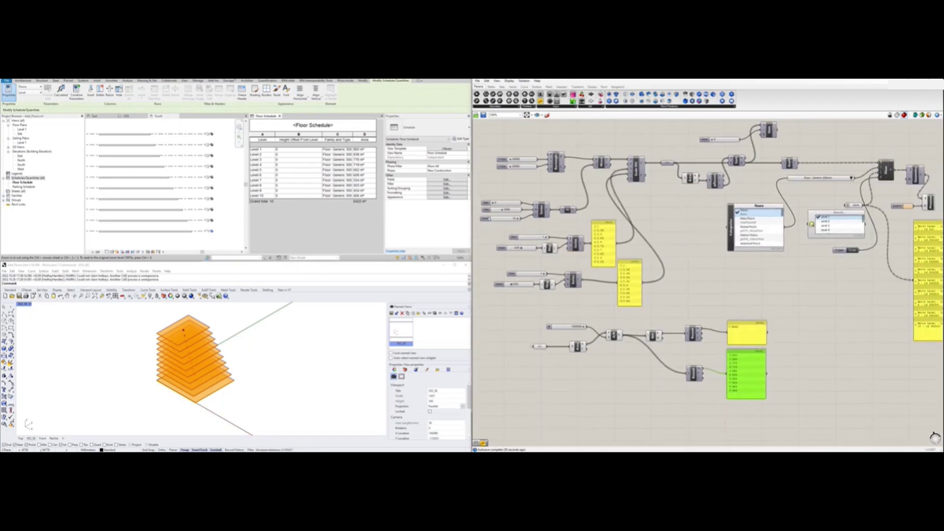
{"action": "left_click", "coordinate": [507, 181]}
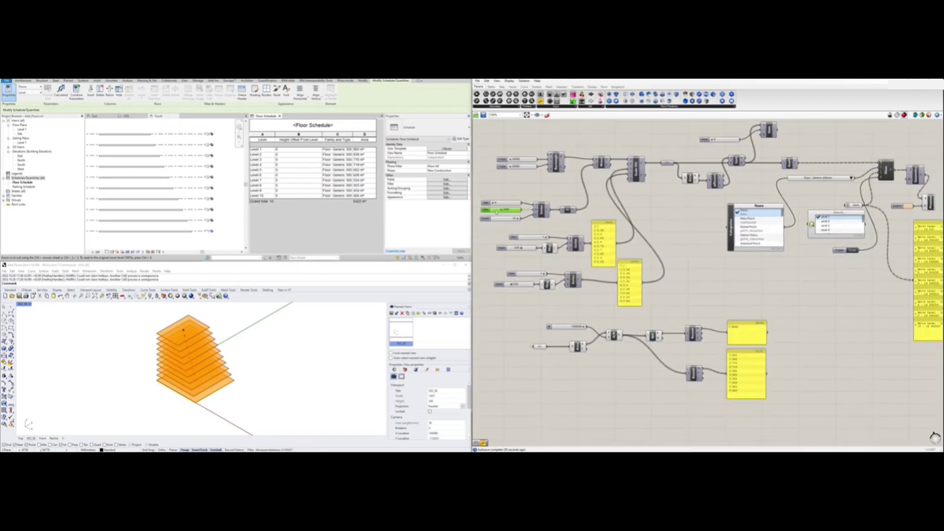
{"action": "left_click", "coordinate": [127, 116]}
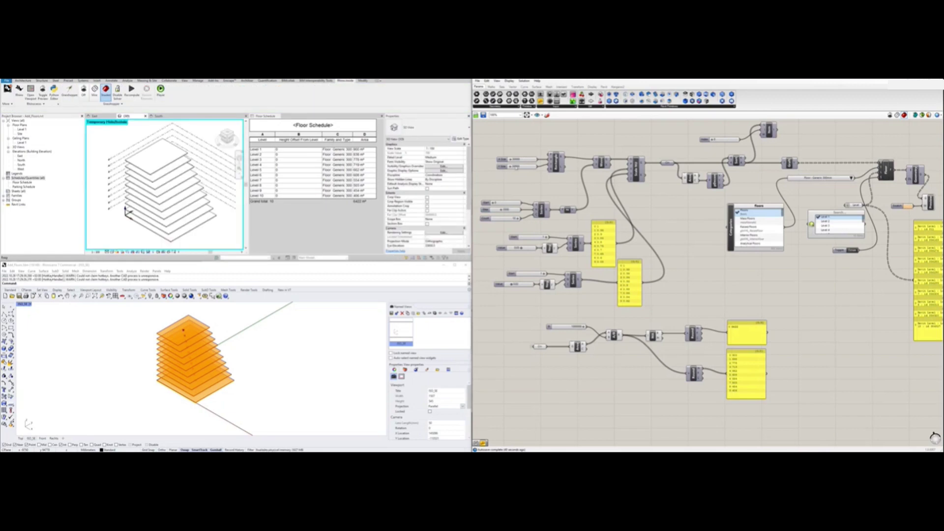
Enter new X Size slider values directly to enlarge the floors.
{"action": "double_click", "coordinate": [516, 167]}
{"action": "key", "text": "Return"}
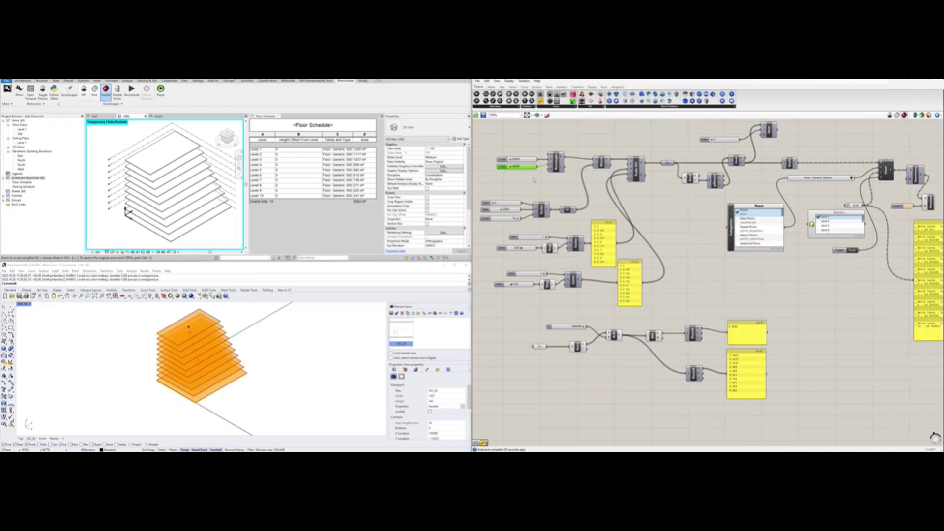
{"action": "left_click", "coordinate": [534, 180]}
{"action": "double_click", "coordinate": [529, 167]}
{"action": "key", "text": "Return"}
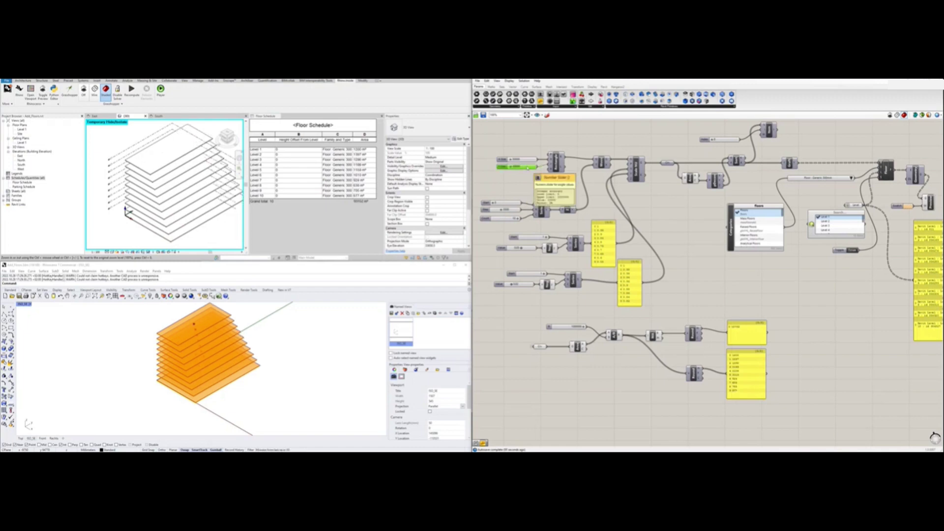
Raise the X Size slider's maximum value in its settings.
{"action": "double_click", "coordinate": [506, 167]}
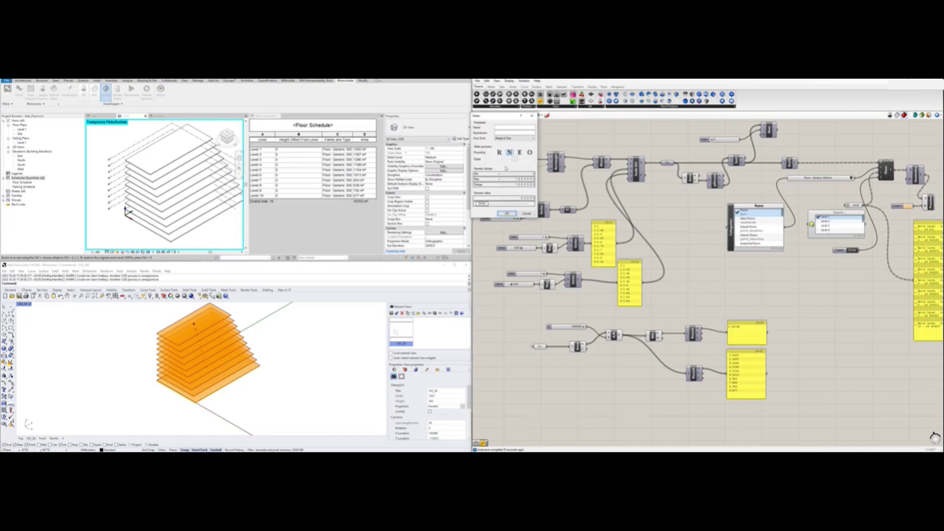
{"action": "double_click", "coordinate": [501, 179]}
{"action": "left_click", "coordinate": [527, 179]}
{"action": "left_click", "coordinate": [507, 214]}
{"action": "right_click", "coordinate": [528, 160]}
{"action": "left_click", "coordinate": [541, 196]}
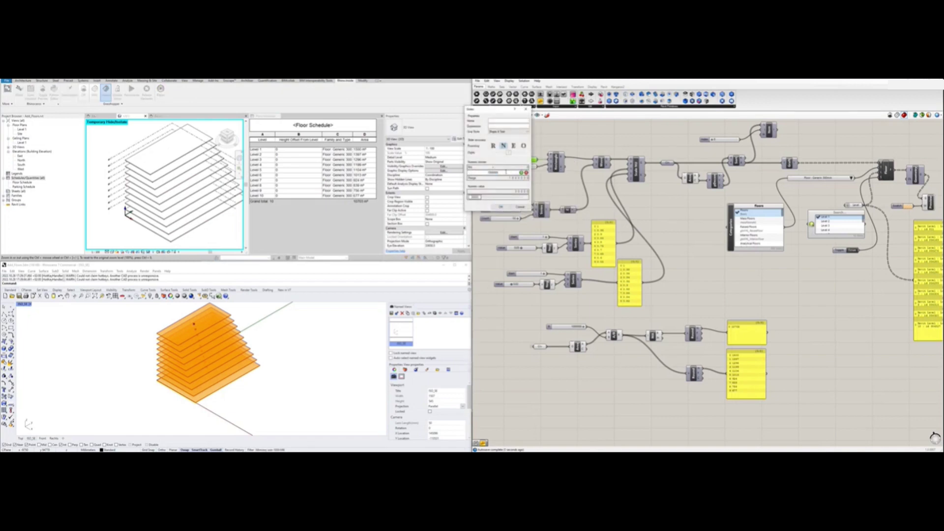
{"action": "left_click", "coordinate": [501, 207]}
Set X Size to 80000 and Y Size to about 62528, resizing the floor stack.
{"action": "scroll", "coordinate": [479, 155], "scroll_direction": "up", "scroll_amount": 3}
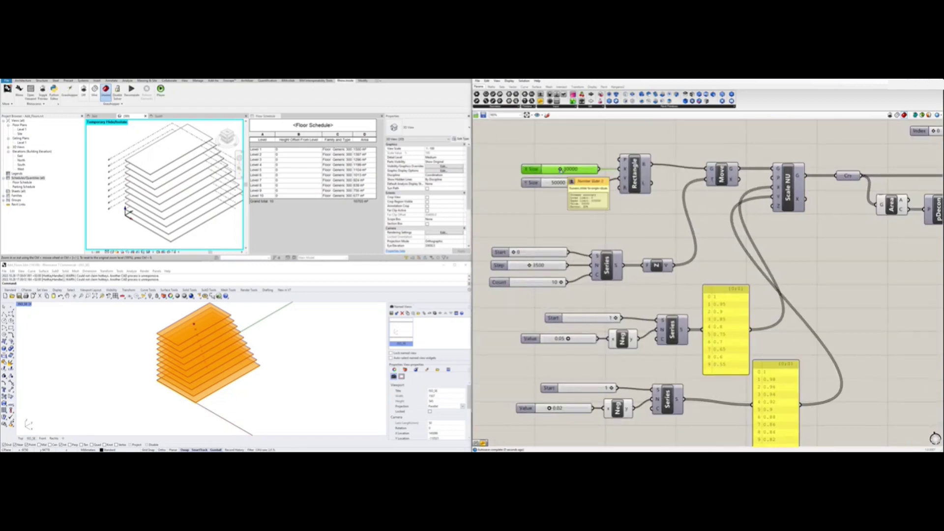
{"action": "mouse_move", "coordinate": [559, 169]}
{"action": "left_mouse_down"}
{"action": "mouse_move", "coordinate": [573, 171]}
{"action": "mouse_move", "coordinate": [559, 169]}
{"action": "left_mouse_up"}
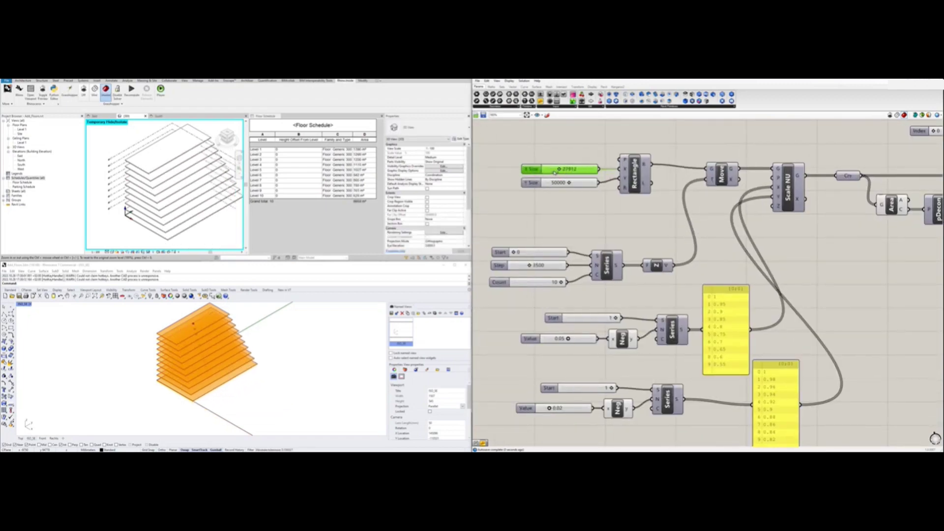
{"action": "double_click", "coordinate": [561, 168]}
{"action": "type", "text": "30000"}
{"action": "key", "text": "Return"}
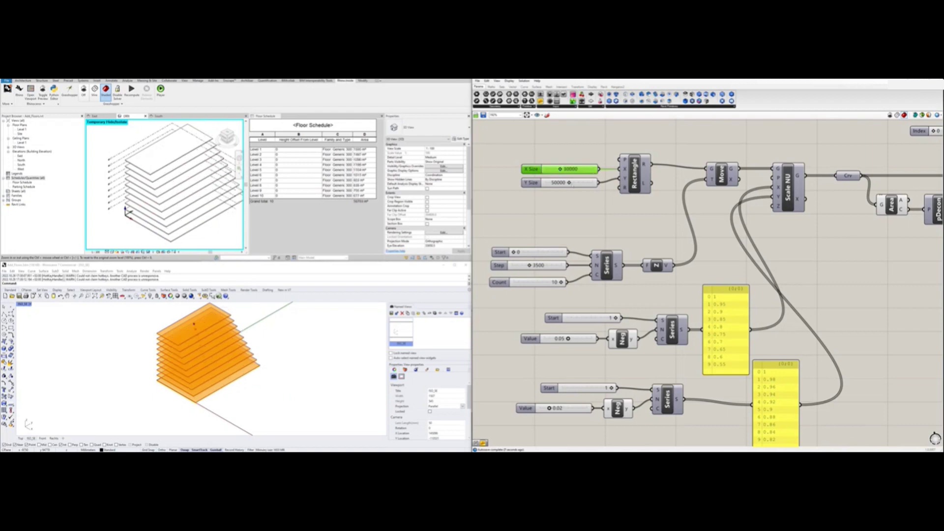
{"action": "left_click_drag", "start_coordinate": [569, 183], "coordinate": [565, 183]}
{"action": "scroll", "coordinate": [557, 197], "scroll_direction": "down", "scroll_amount": 4}
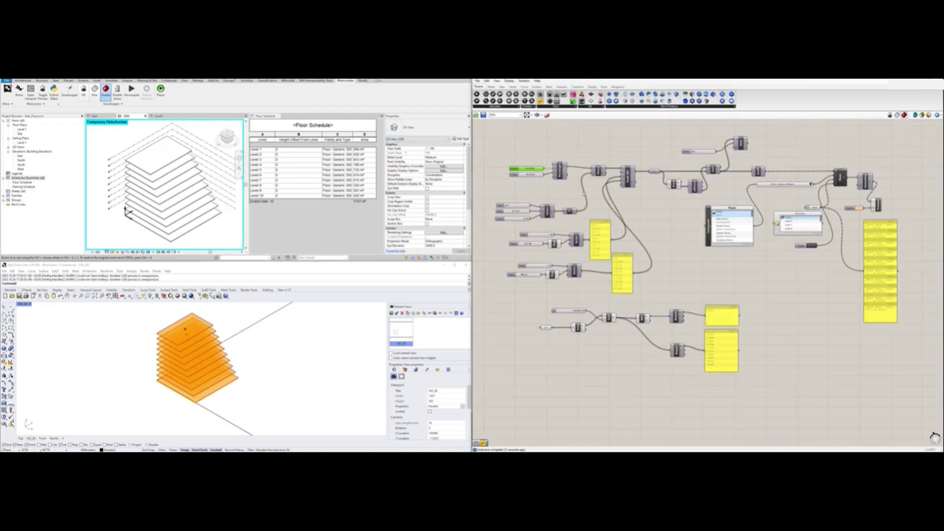
{"action": "scroll", "coordinate": [590, 191], "scroll_direction": "up", "scroll_amount": 1}
{"action": "scroll", "coordinate": [502, 175], "scroll_direction": "up", "scroll_amount": 1}
{"action": "mouse_move", "coordinate": [505, 173]}
{"action": "left_mouse_down"}
{"action": "mouse_move", "coordinate": [518, 174]}
{"action": "mouse_move", "coordinate": [503, 174]}
{"action": "left_mouse_up"}
Tune the lower and upper taper Value sliders so each level's floor steps down differently.
{"action": "double_click", "coordinate": [511, 173]}
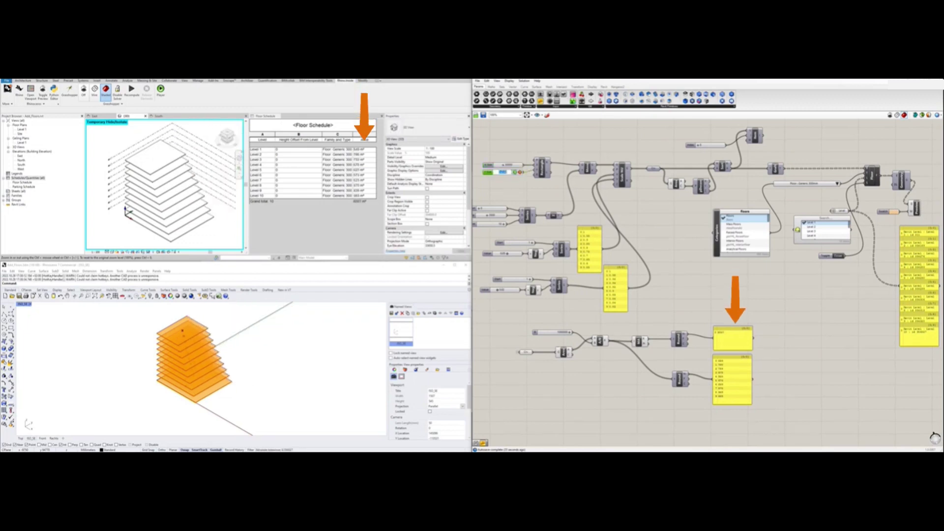
{"action": "key", "text": "Return"}
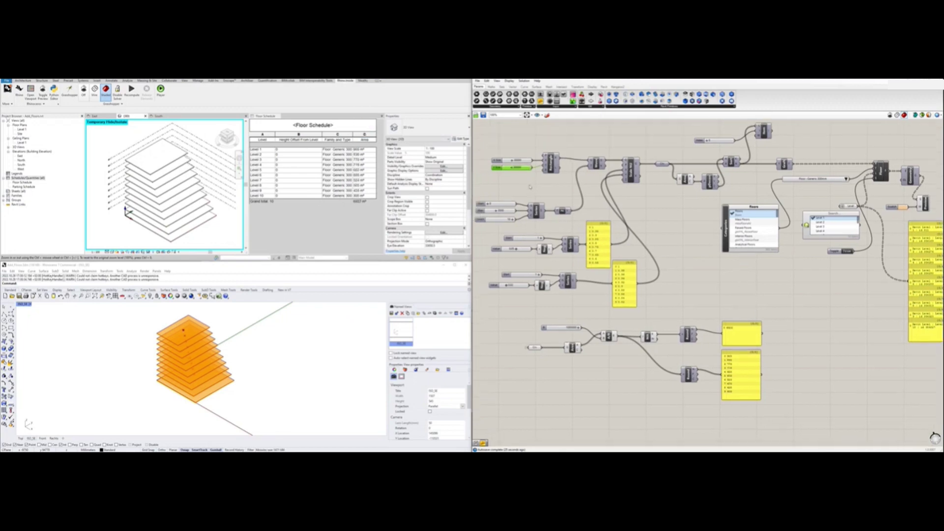
{"action": "left_click", "coordinate": [508, 287]}
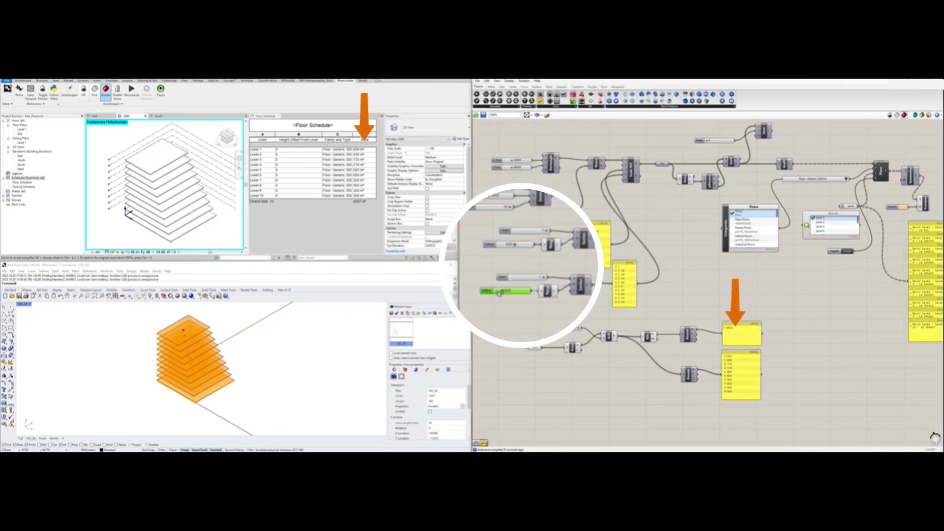
{"action": "left_click_drag", "start_coordinate": [503, 294], "coordinate": [501, 293]}
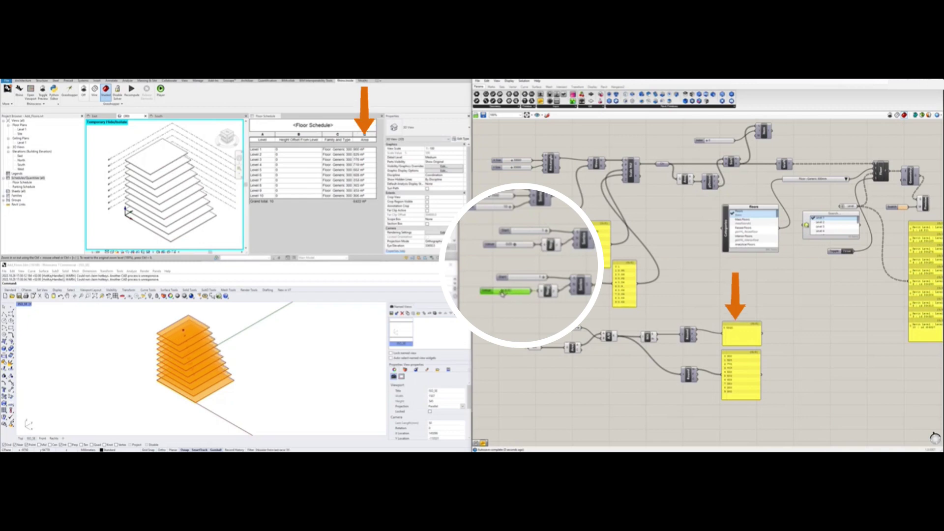
{"action": "left_click_drag", "start_coordinate": [515, 247], "coordinate": [513, 246]}
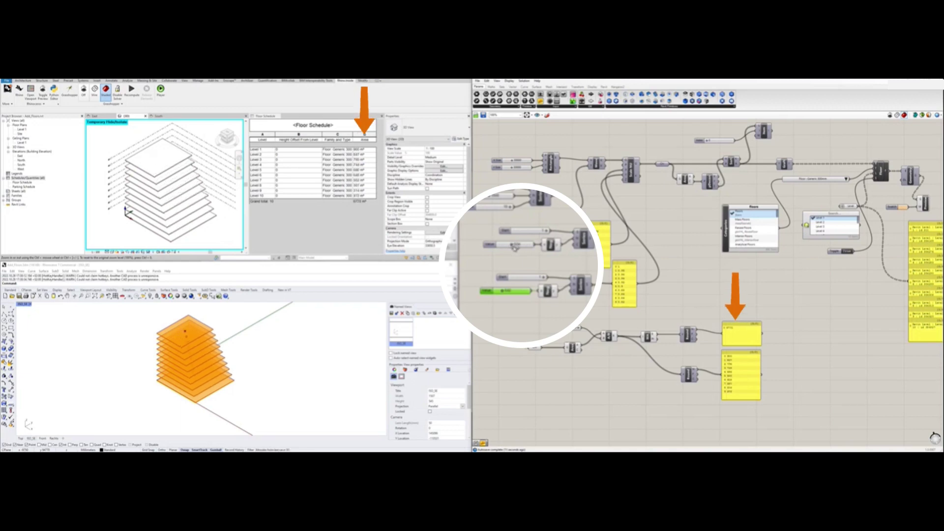
{"action": "left_click_drag", "start_coordinate": [513, 247], "coordinate": [514, 247]}
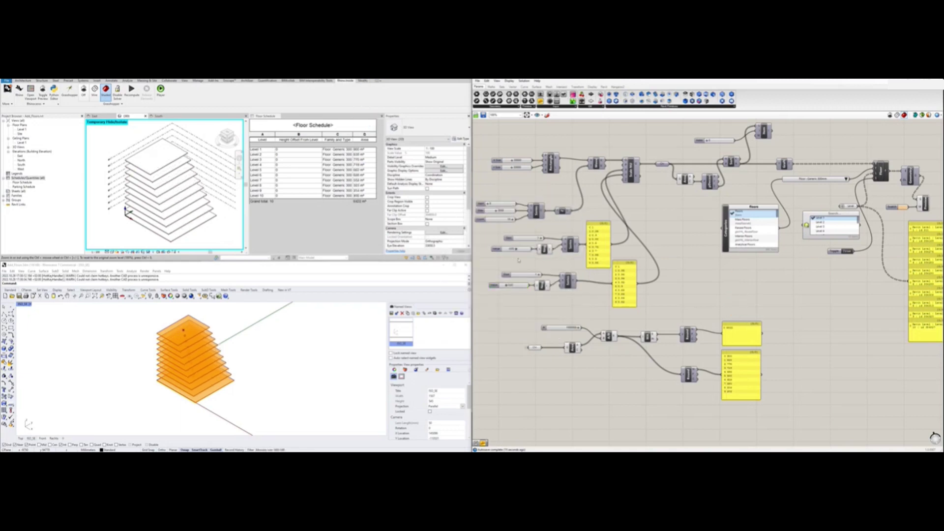
Switch the floors to Floor : Generic 150mm, check them, then revert to Generic 300.
{"action": "left_click", "coordinate": [192, 227]}
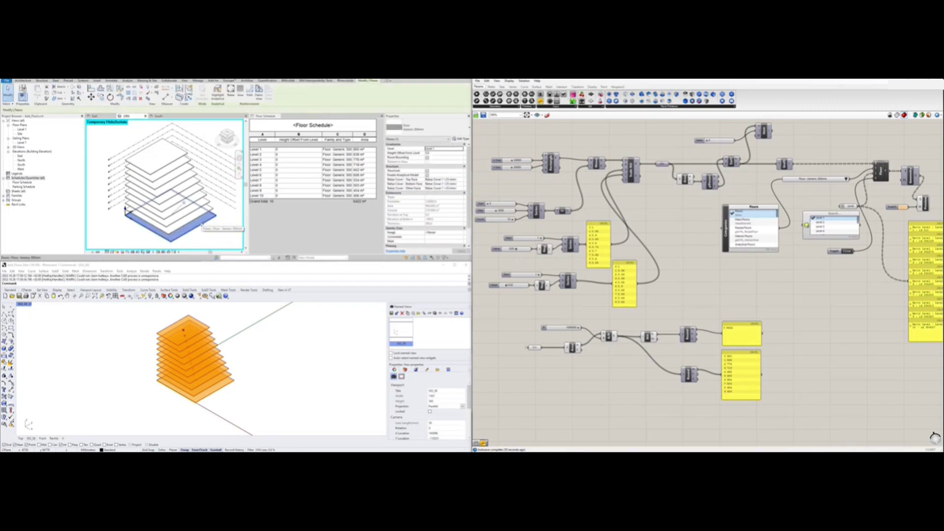
{"action": "left_click", "coordinate": [846, 179]}
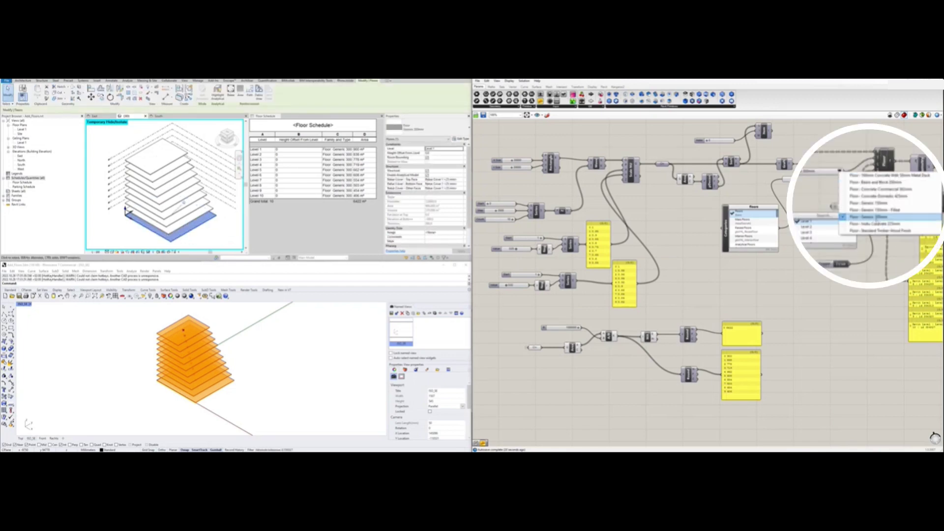
{"action": "left_click", "coordinate": [865, 203]}
{"action": "left_click", "coordinate": [205, 225]}
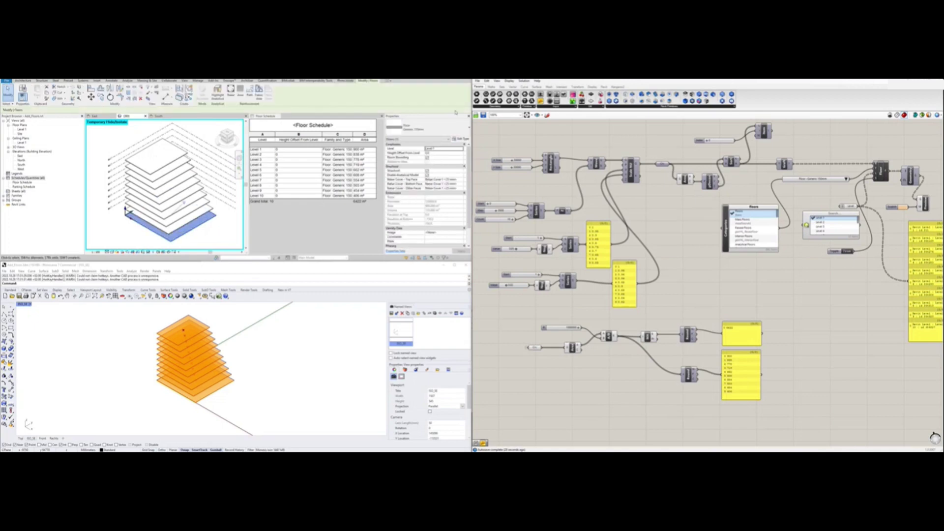
{"action": "left_click", "coordinate": [846, 179]}
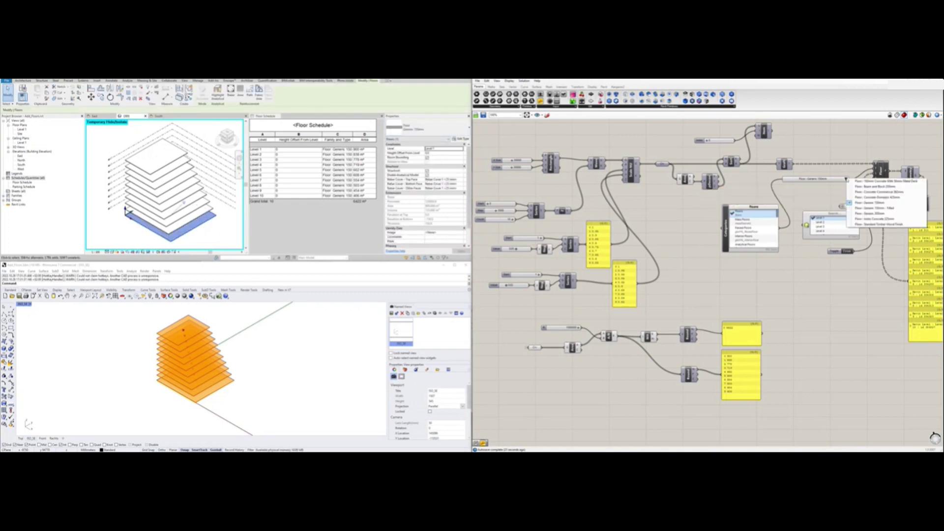
{"action": "left_click", "coordinate": [866, 215]}
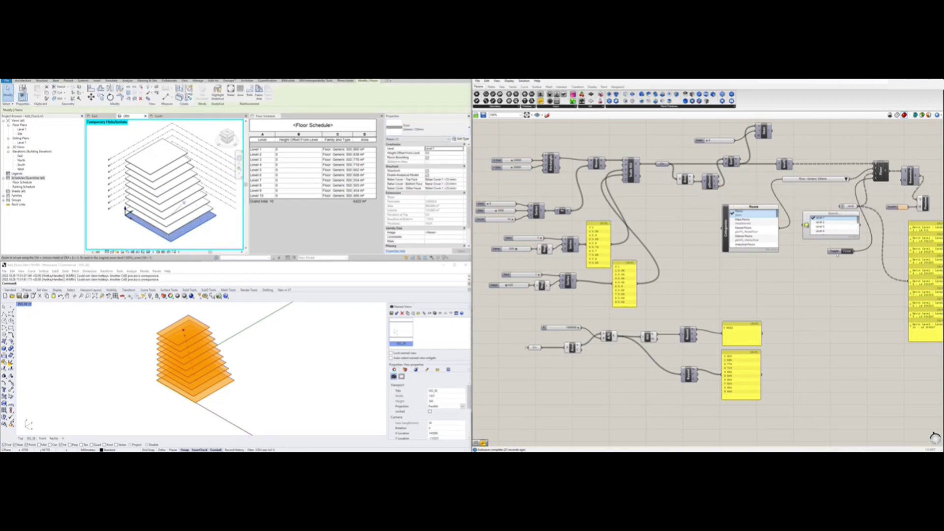
Shift the results panel slightly left and clear the selection.
{"action": "mouse_move", "coordinate": [926, 253]}
{"action": "left_mouse_down"}
{"action": "mouse_move", "coordinate": [901, 253]}
{"action": "mouse_move", "coordinate": [931, 247]}
{"action": "left_mouse_up"}
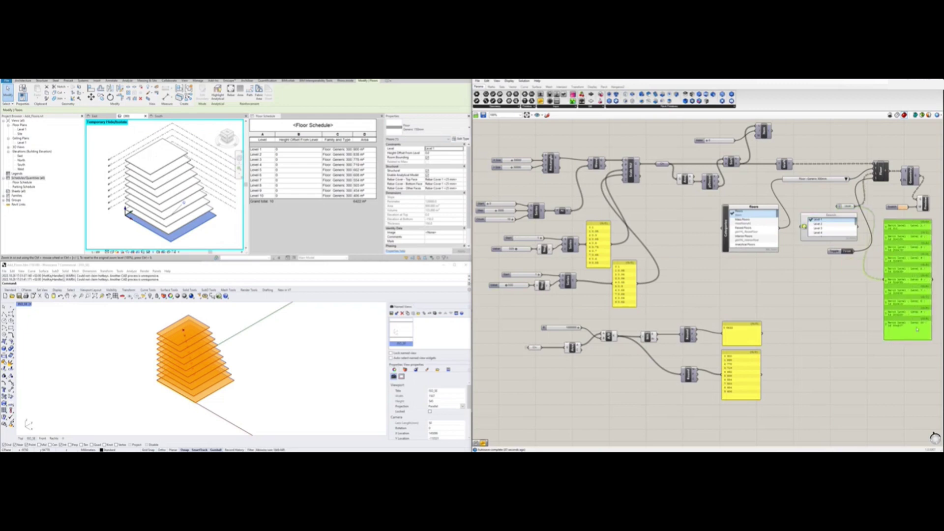
{"action": "left_click", "coordinate": [831, 305]}
{"action": "left_click", "coordinate": [317, 211]}
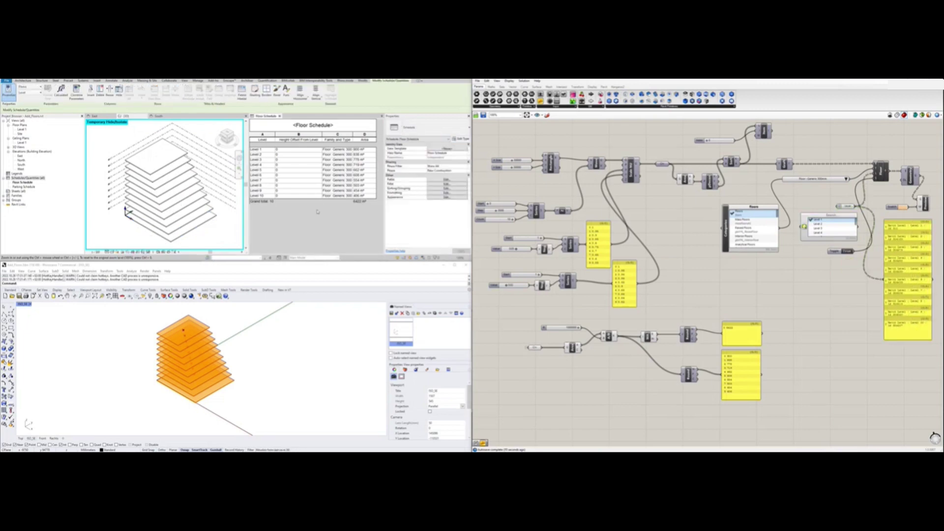
Sort the Floor Schedule by Level in descending order, listing Level 10 first.
{"action": "left_click", "coordinate": [459, 179]}
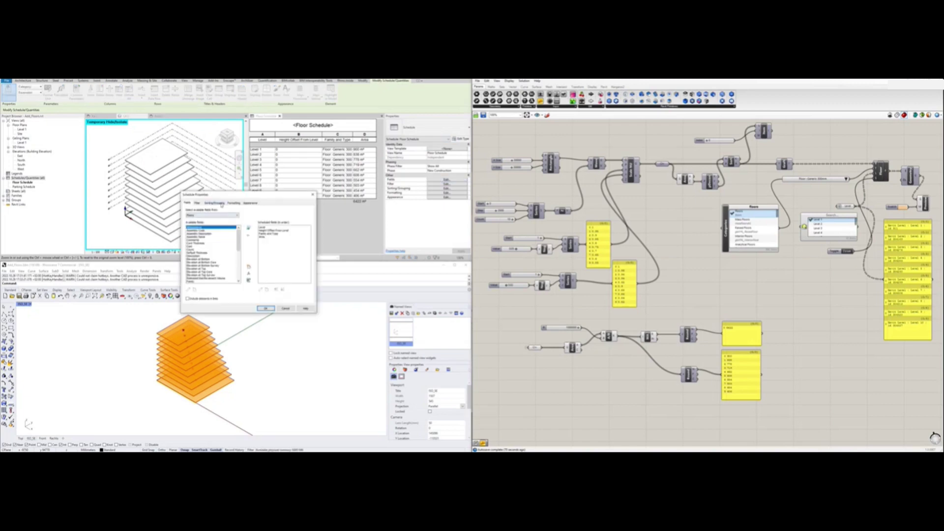
{"action": "left_click", "coordinate": [221, 204]}
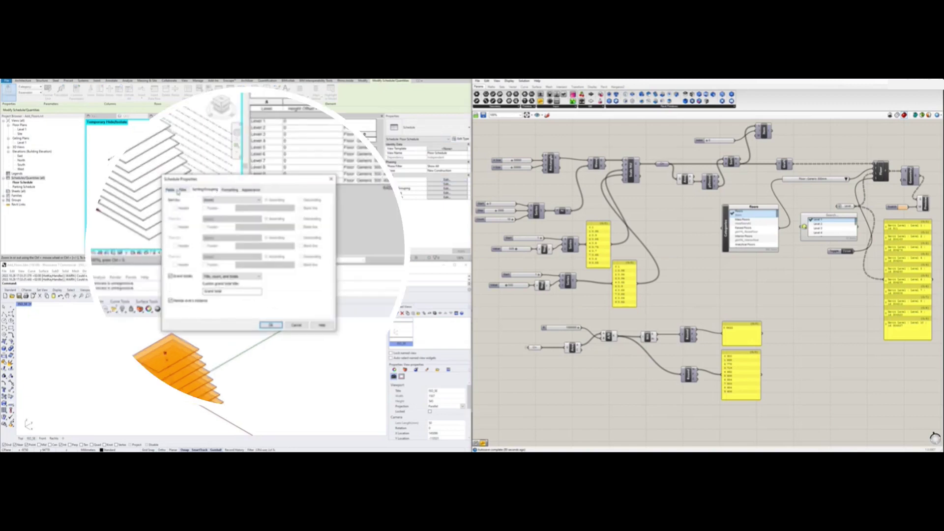
{"action": "left_click", "coordinate": [208, 200]}
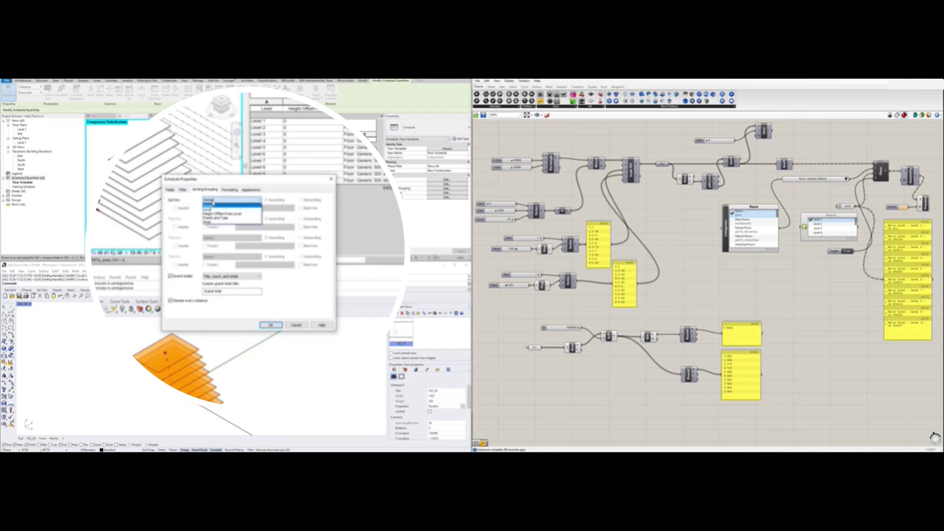
{"action": "left_click", "coordinate": [313, 203]}
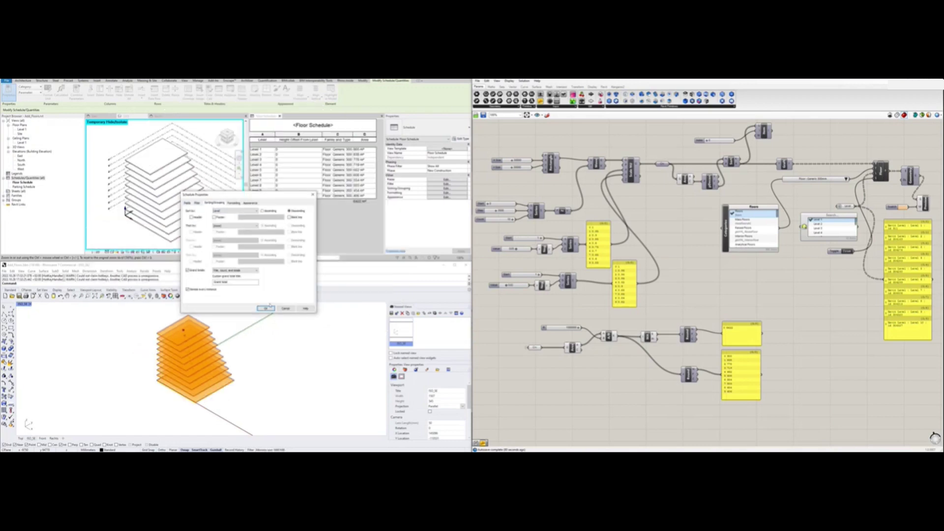
{"action": "left_click", "coordinate": [267, 308]}
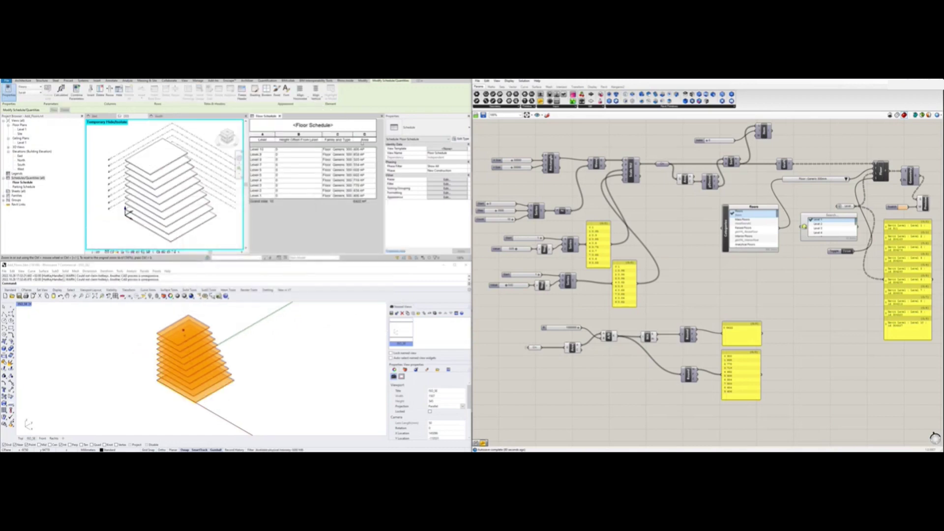
{"action": "scroll", "coordinate": [713, 371], "scroll_direction": "up", "scroll_amount": 3}
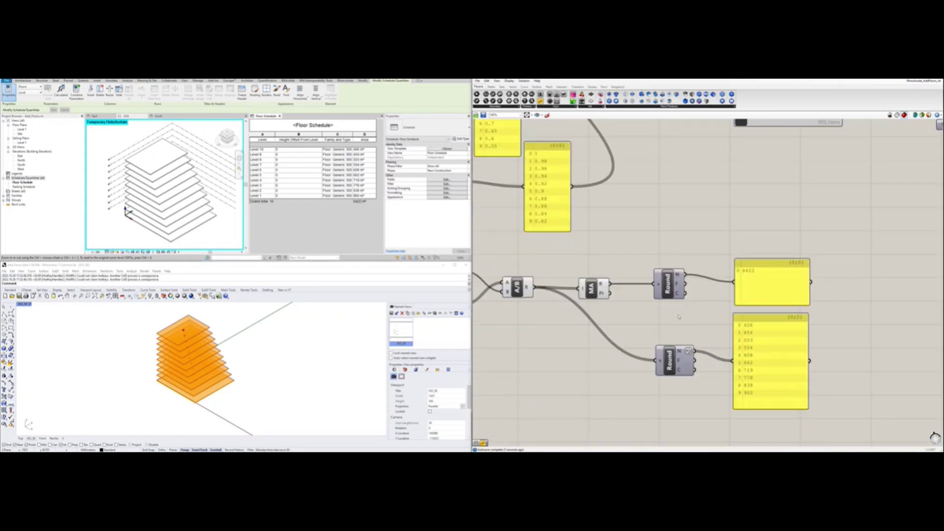
{"action": "left_click", "coordinate": [155, 156]}
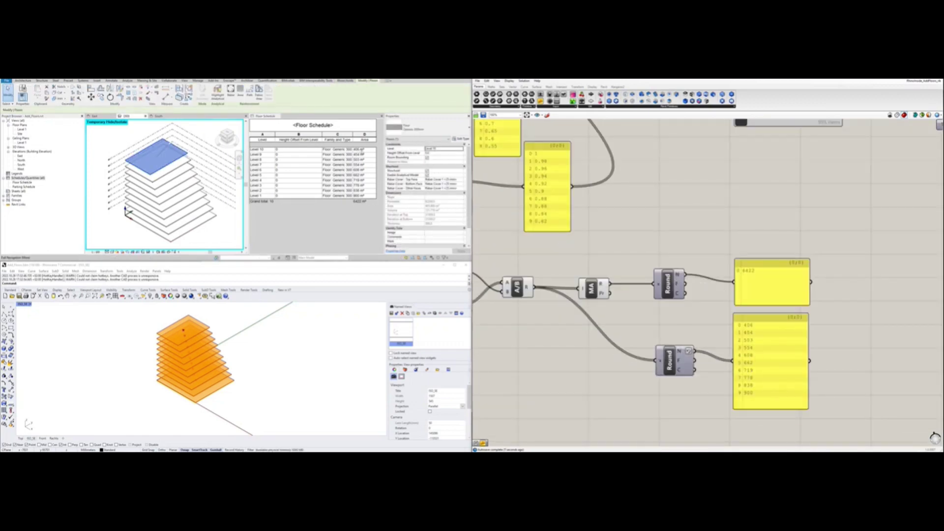
{"action": "scroll", "coordinate": [712, 242], "scroll_direction": "down", "scroll_amount": 2}
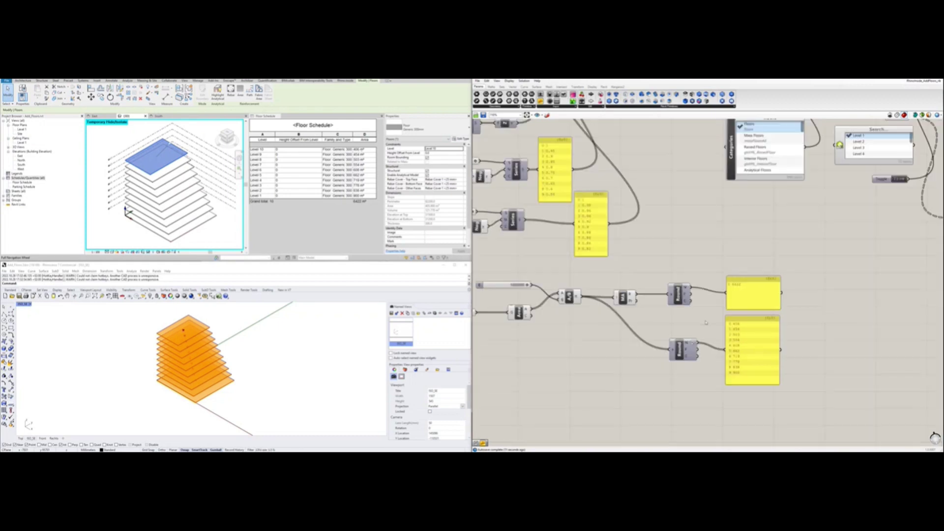
{"action": "scroll", "coordinate": [708, 261], "scroll_direction": "down", "scroll_amount": 2}
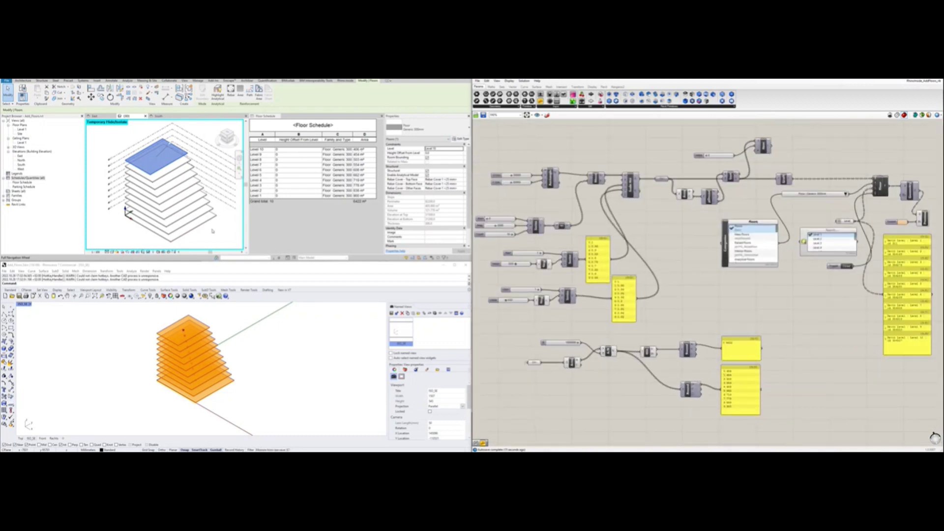
{"action": "left_click", "coordinate": [213, 231]}
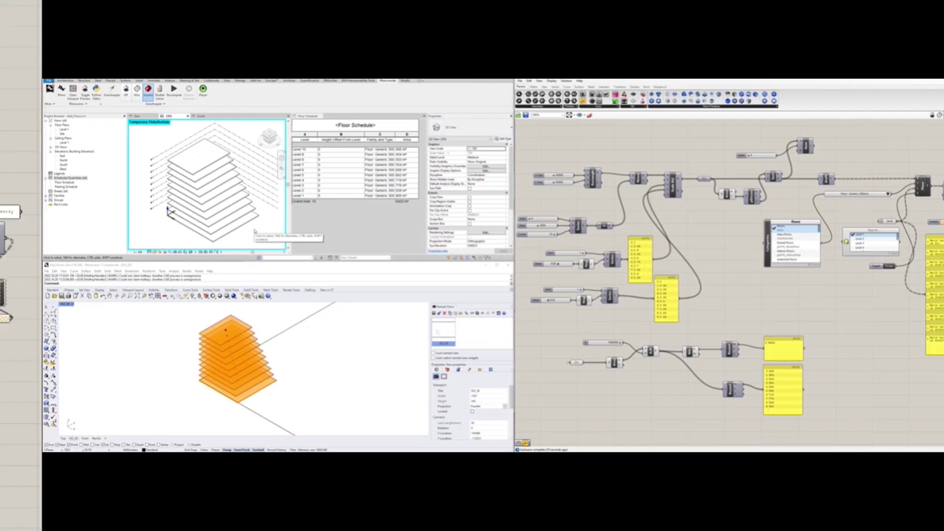